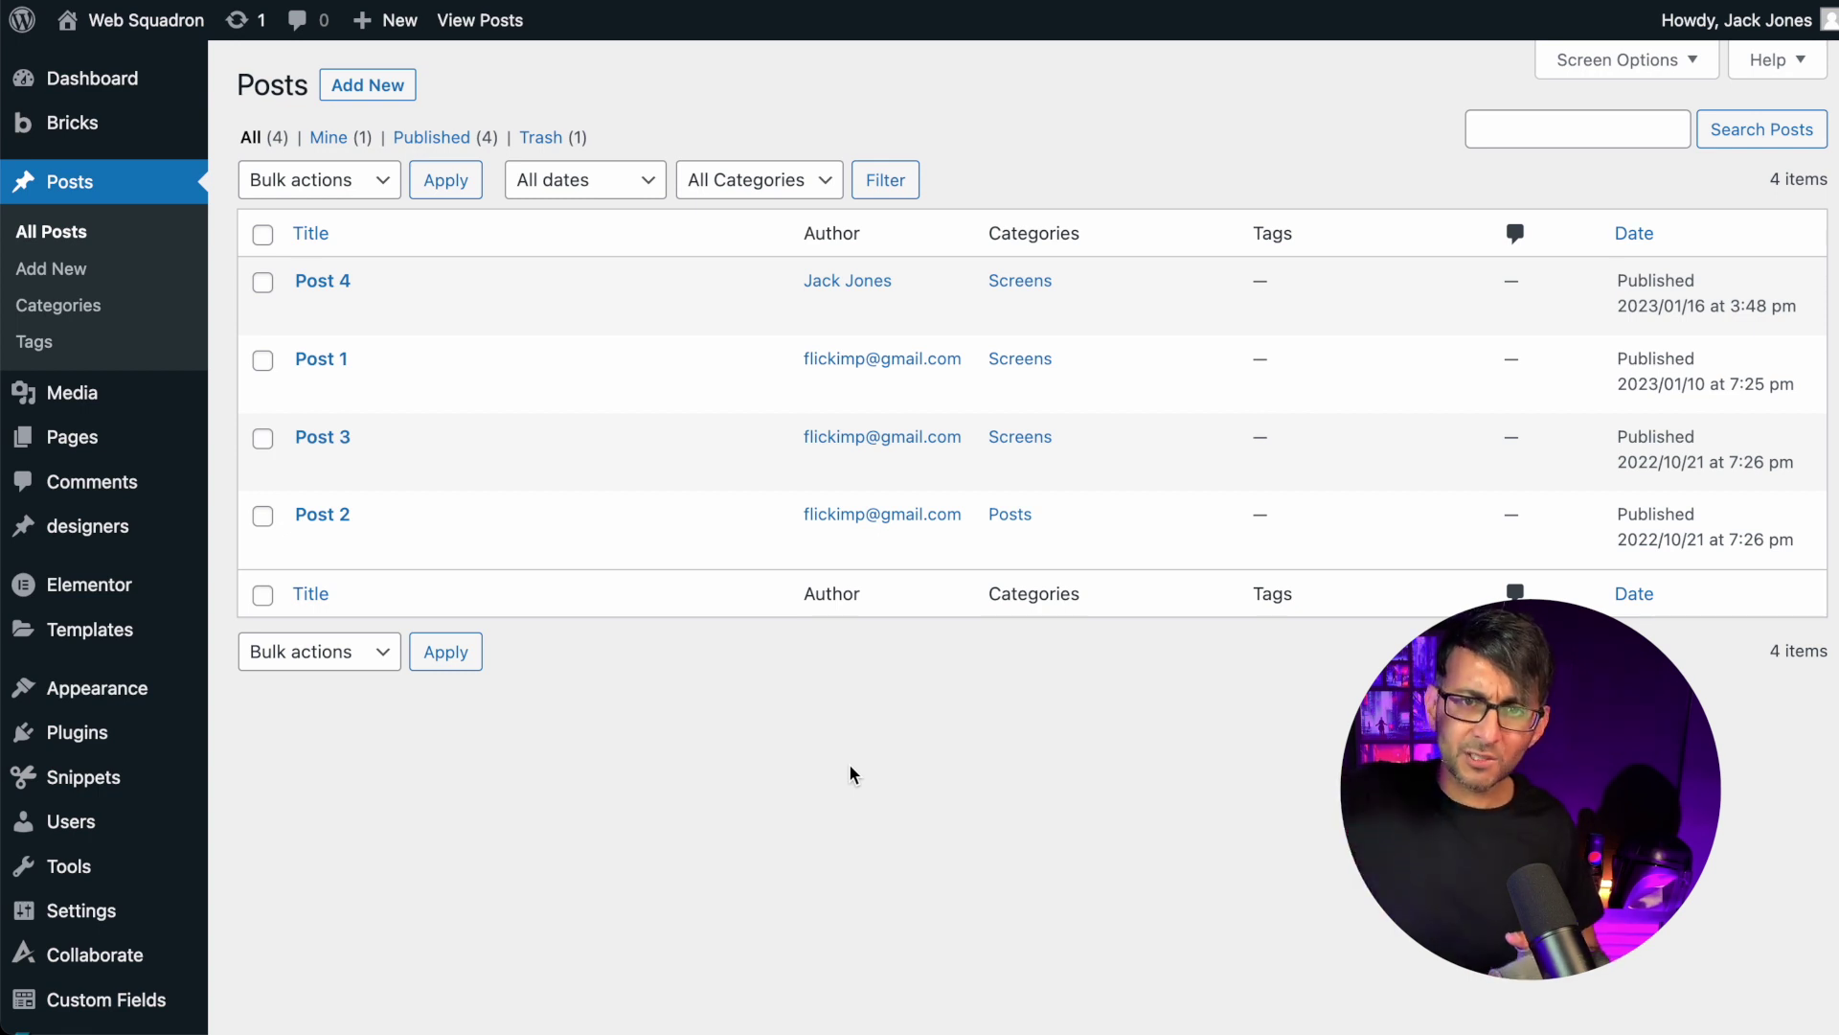
Trash the existing template so Saved Templates lists only the Default Kit.
mouse_move(332, 332)
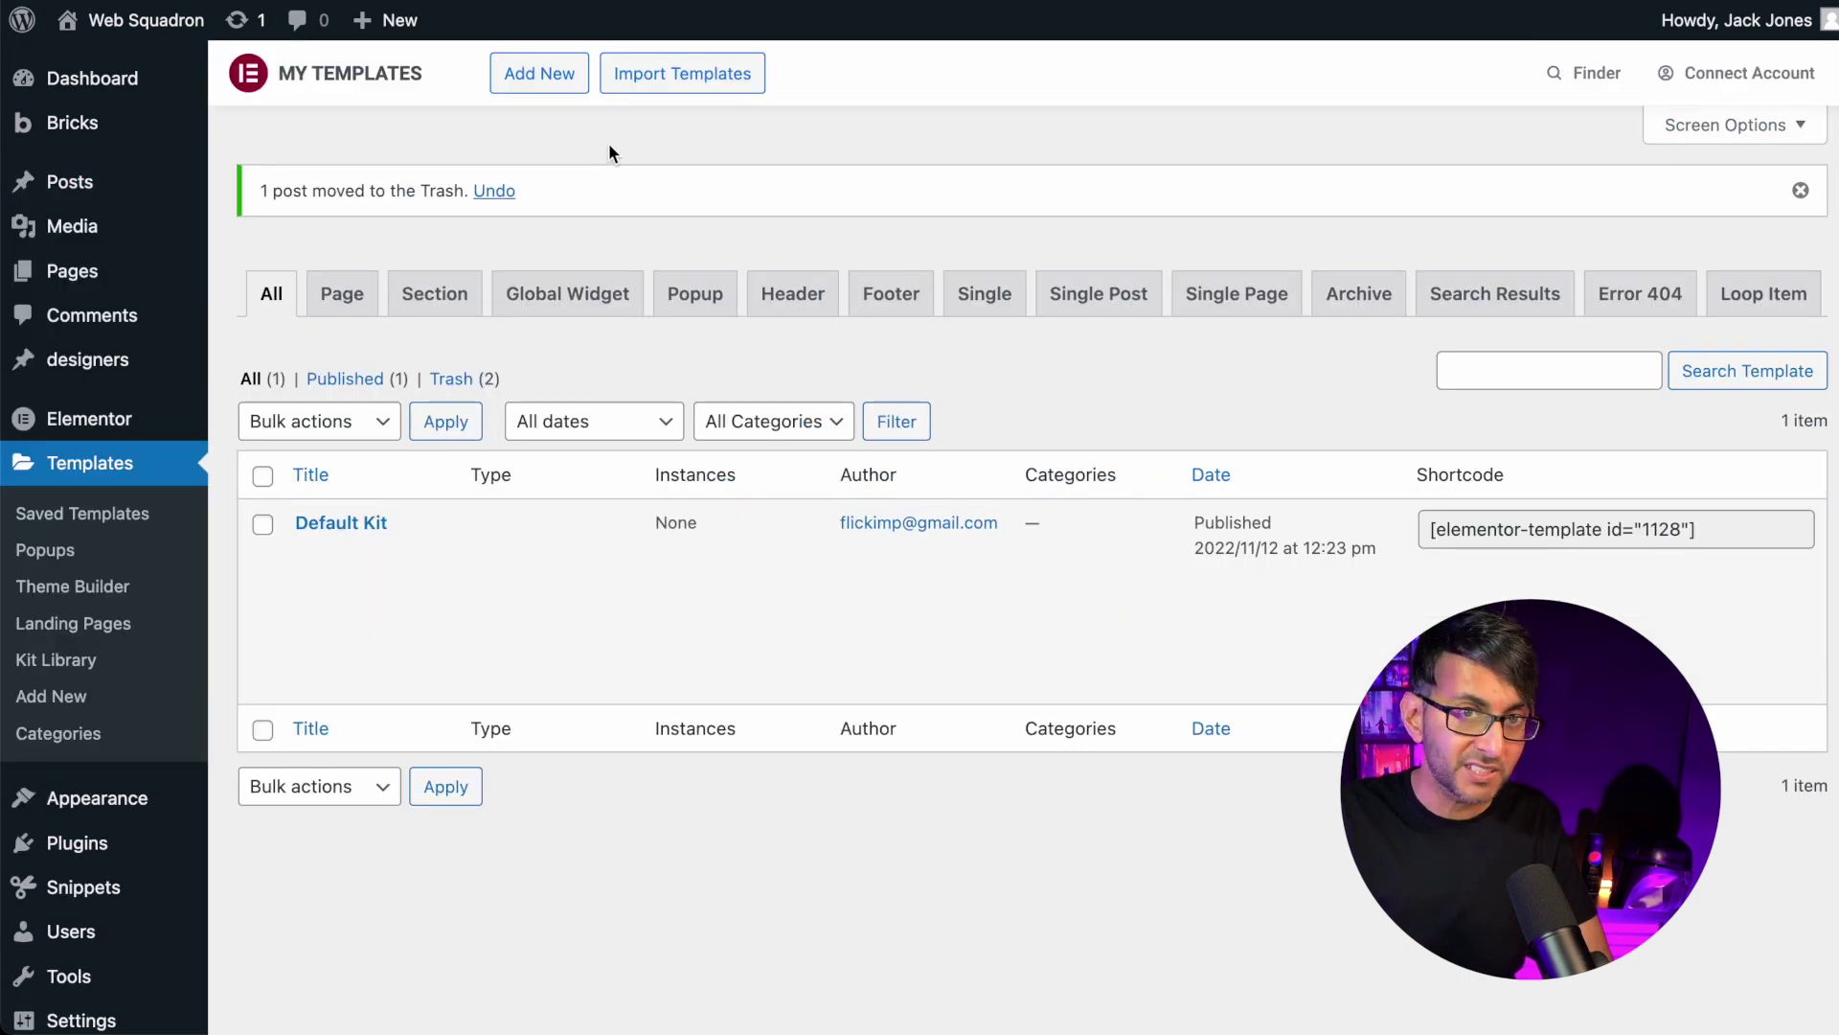
Create a Single Post template named 'Screens Cat SPost' and open it in the editor.
click(533, 75)
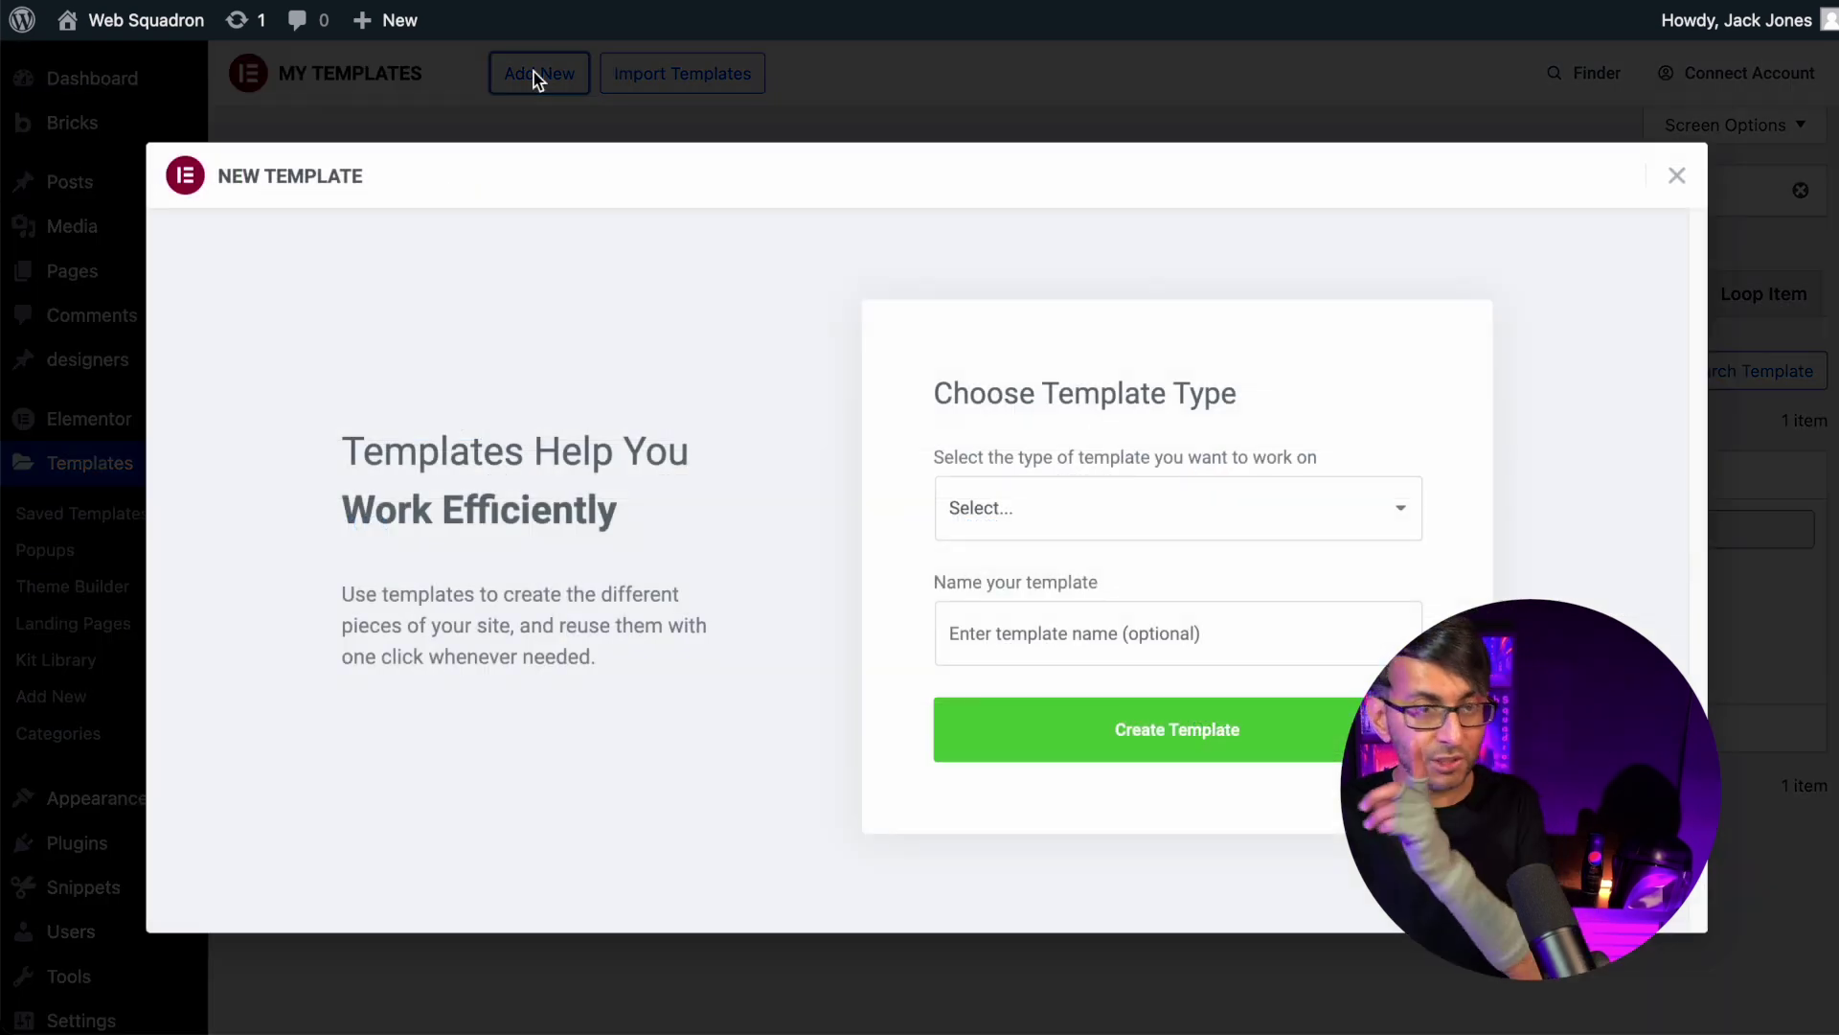
click(1083, 503)
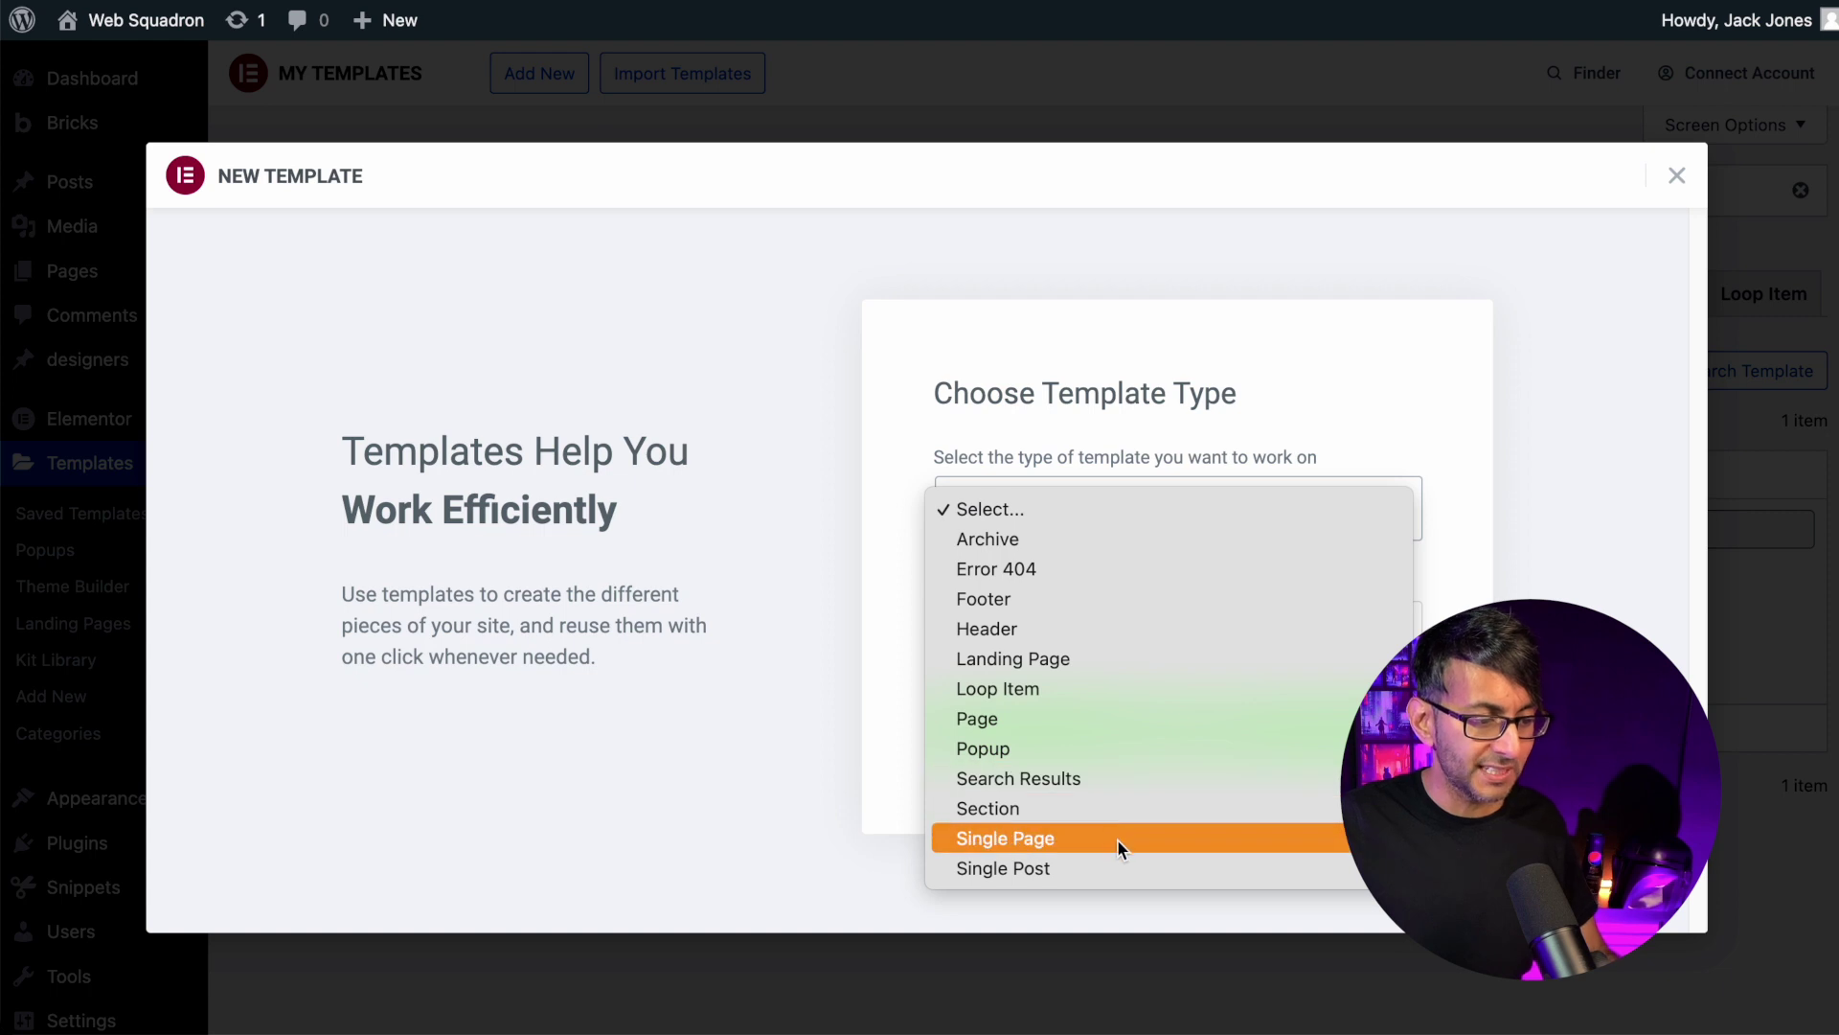
click(1121, 868)
click(1109, 636)
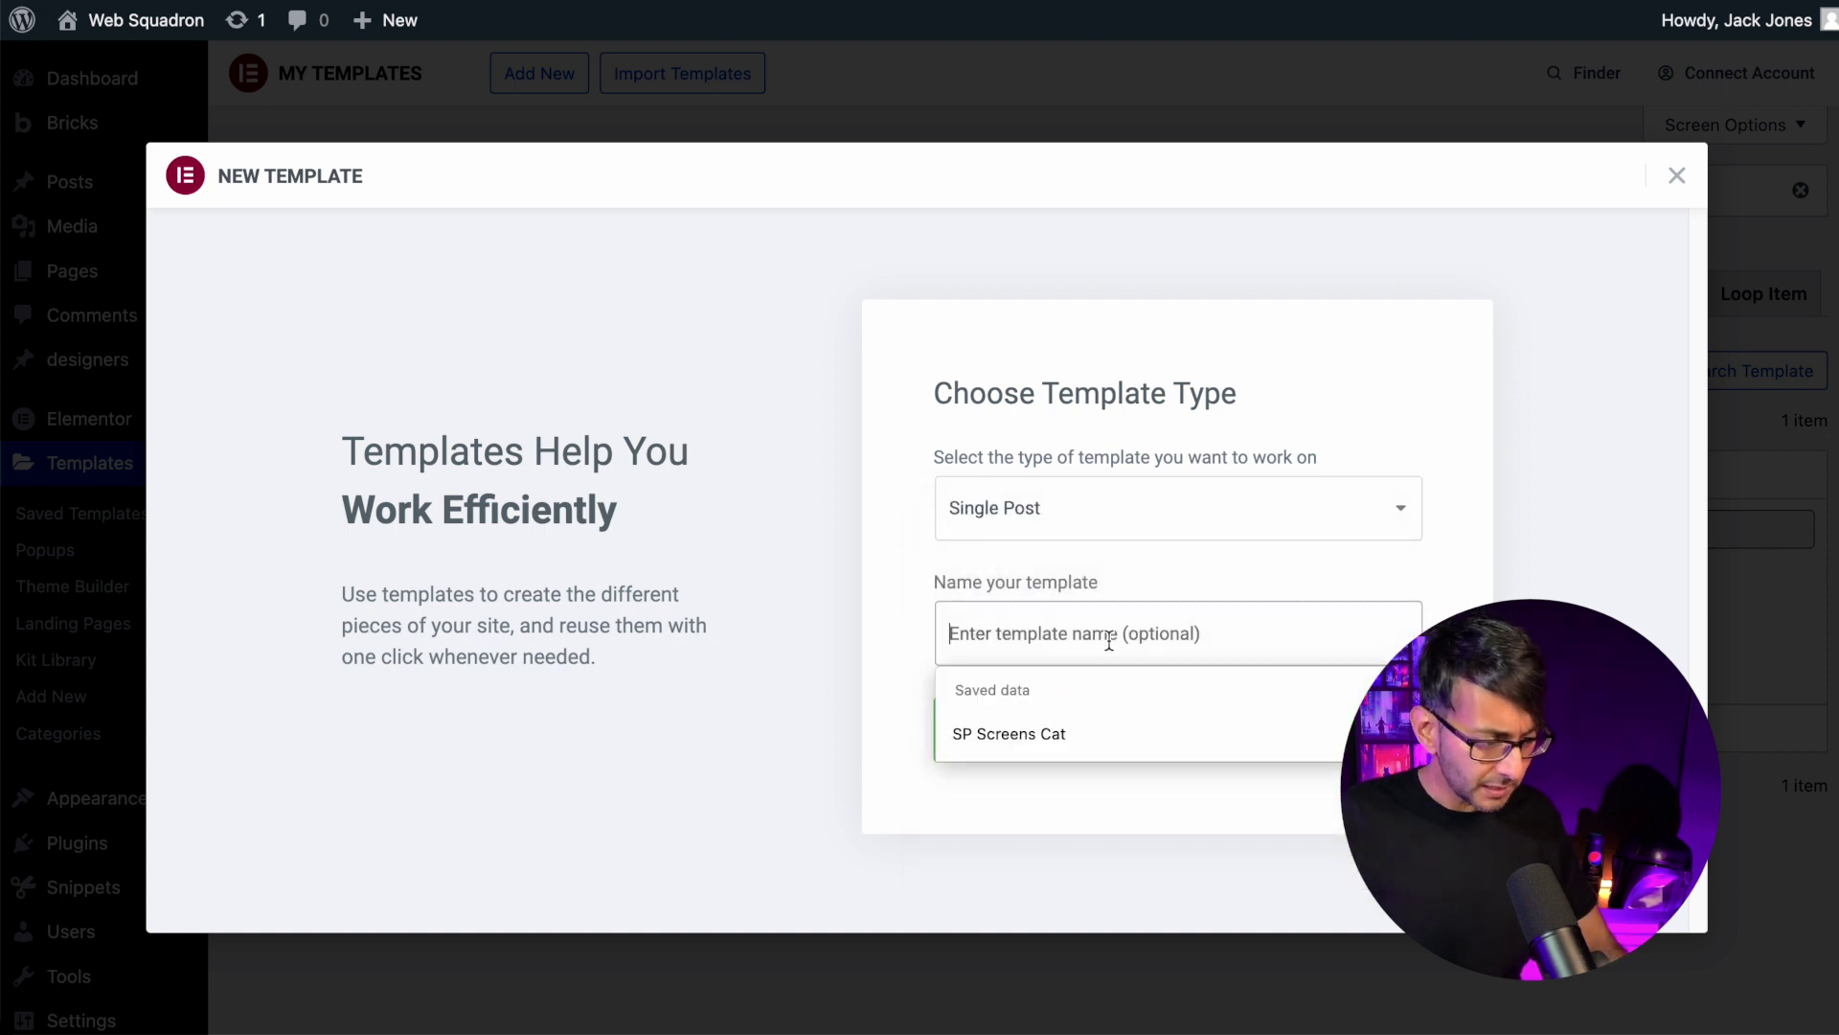
text(Scre)
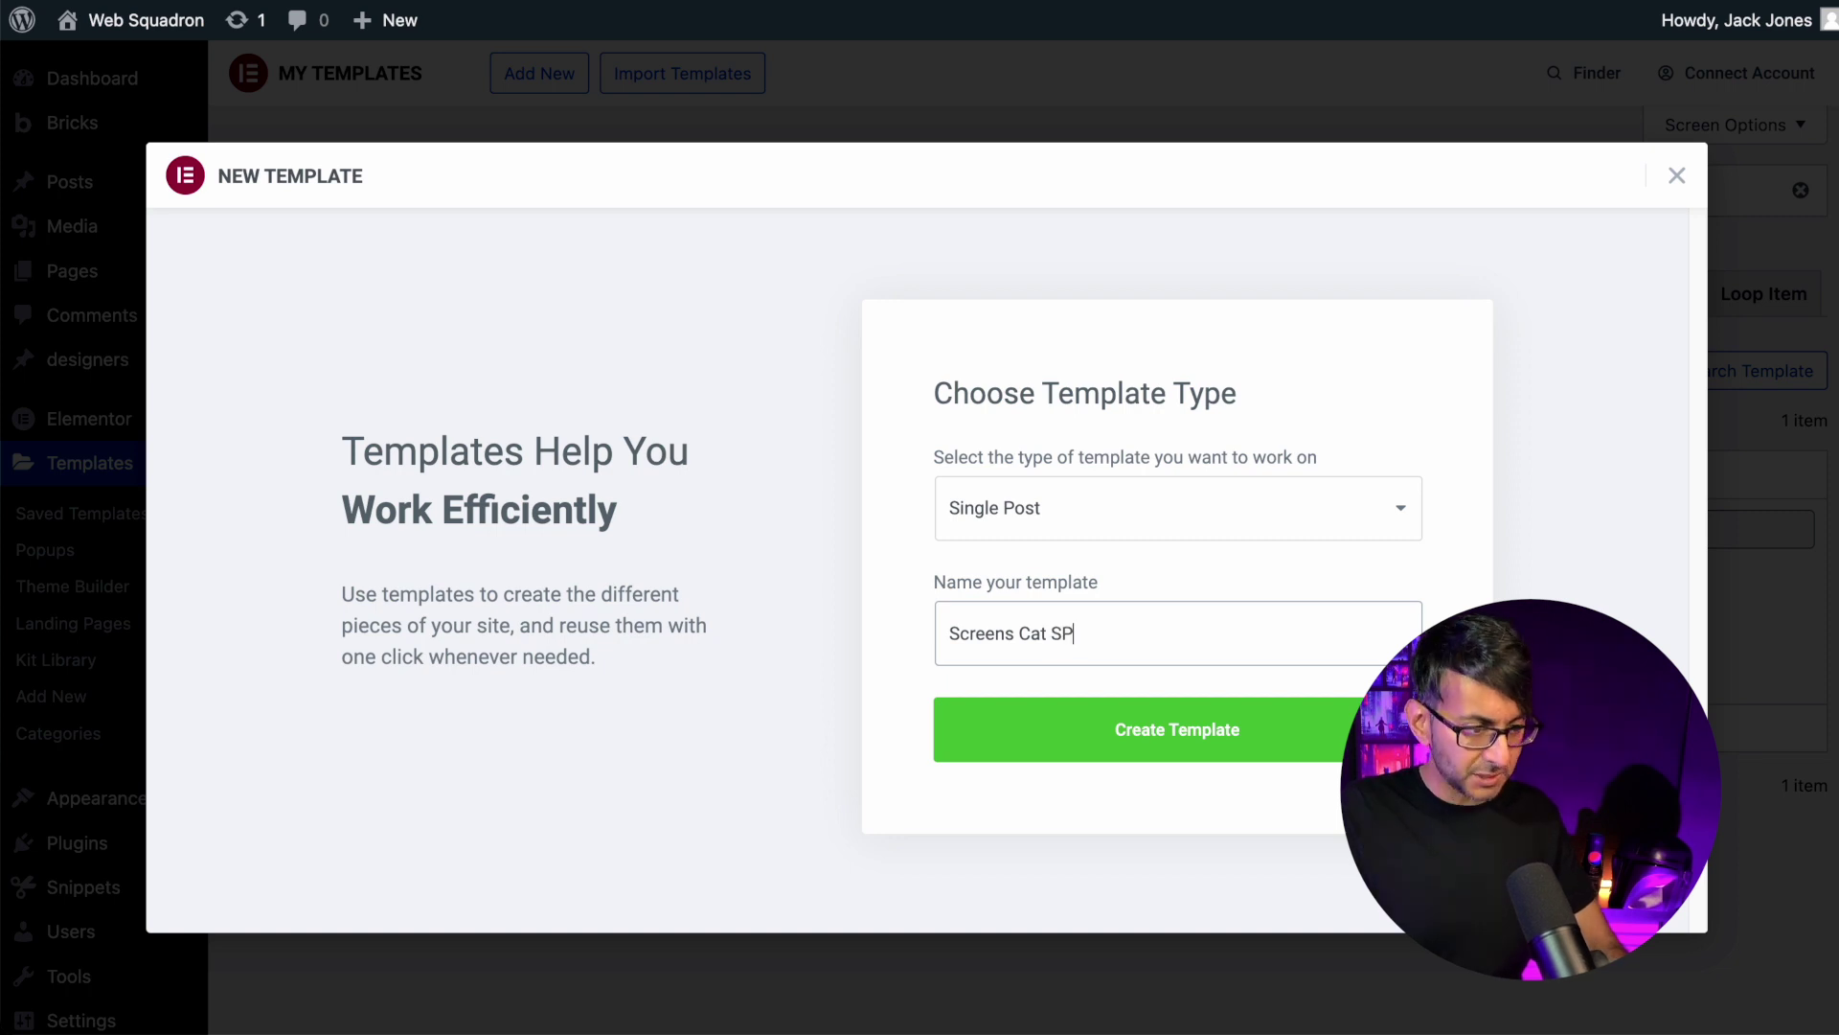
text(ens Cat SP)
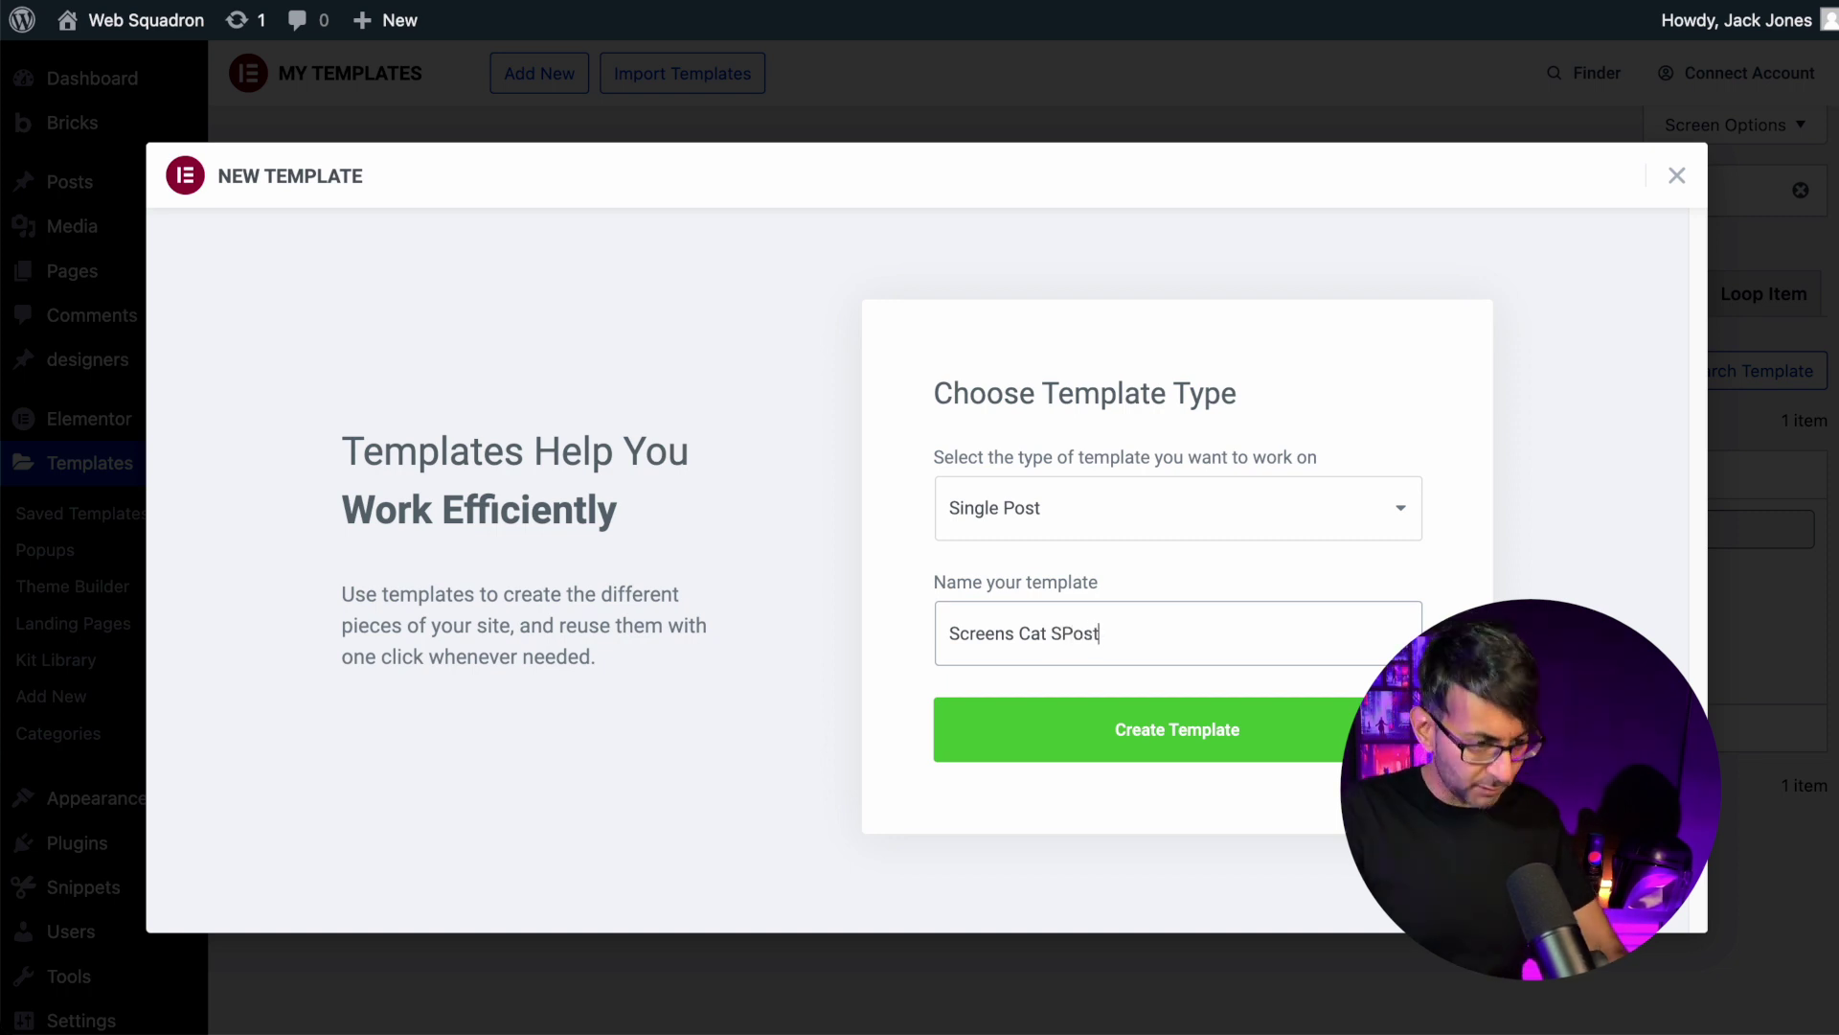
click(1179, 726)
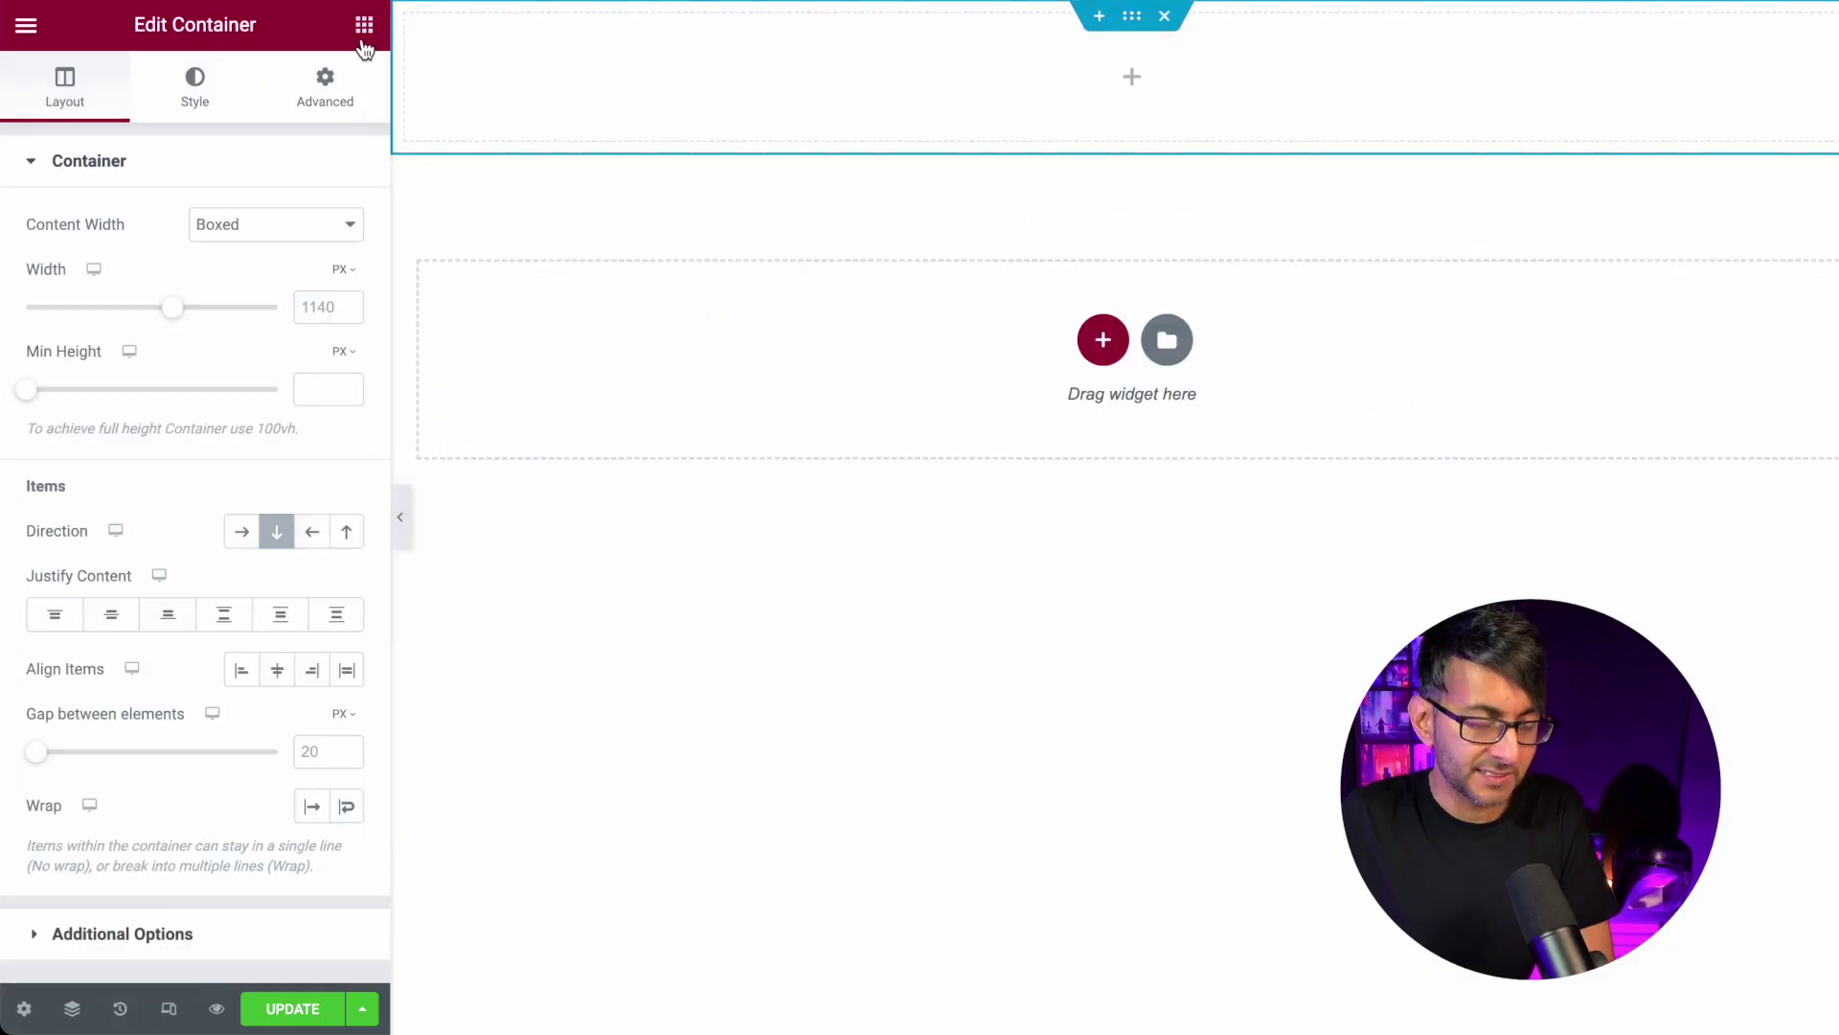
Place Post Title, Featured Image and Post Excerpt widgets stacked in the top container.
click(364, 41)
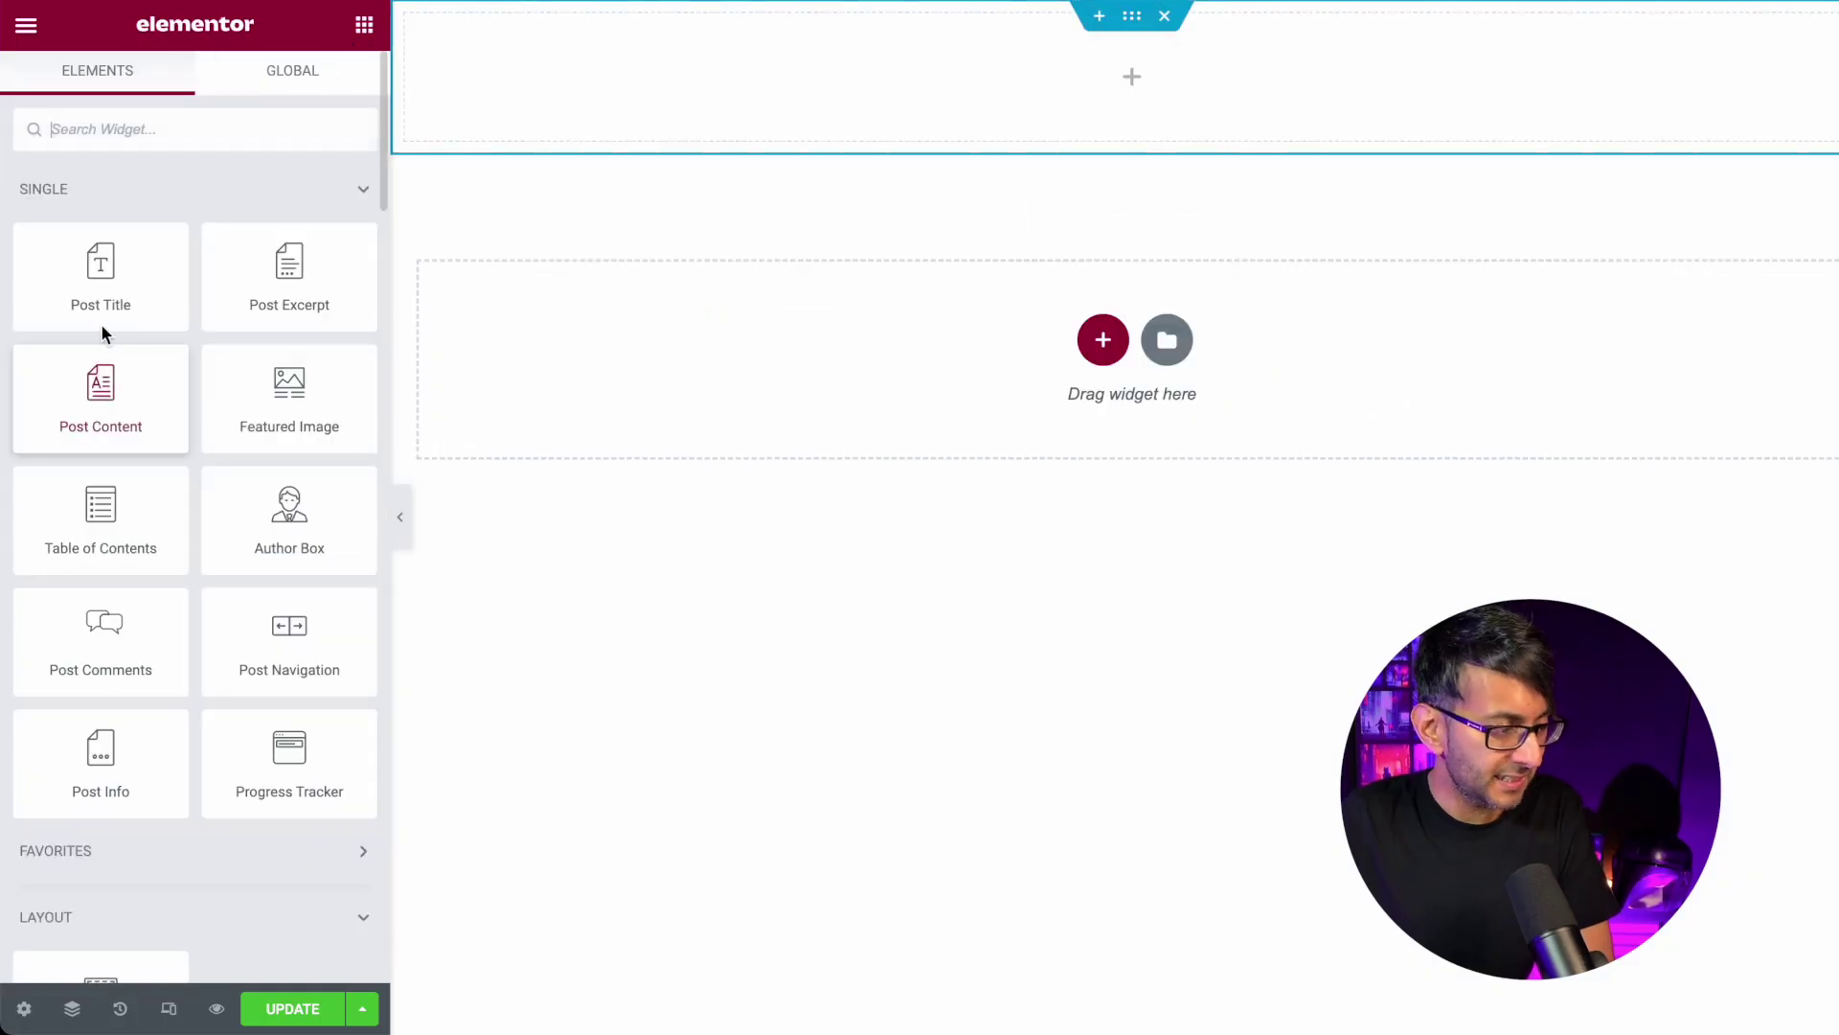
drag(100, 316, 661, 91)
click(354, 40)
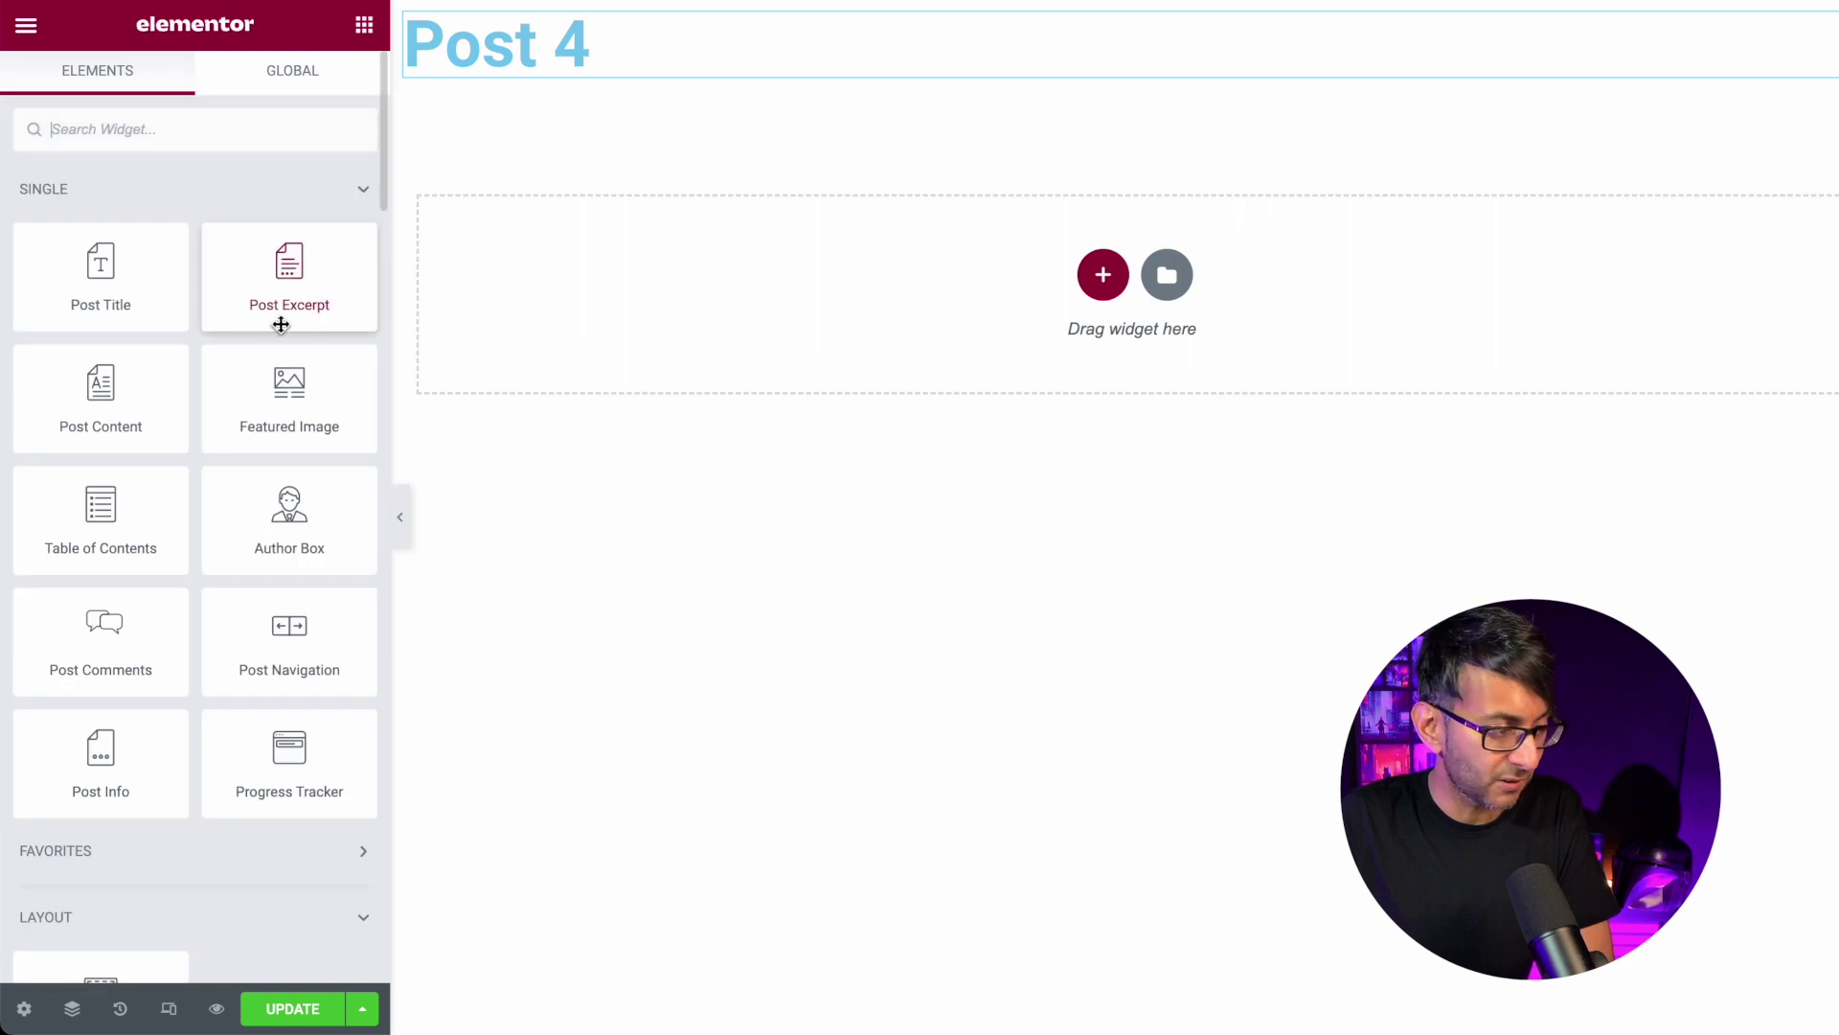
drag(290, 398, 534, 79)
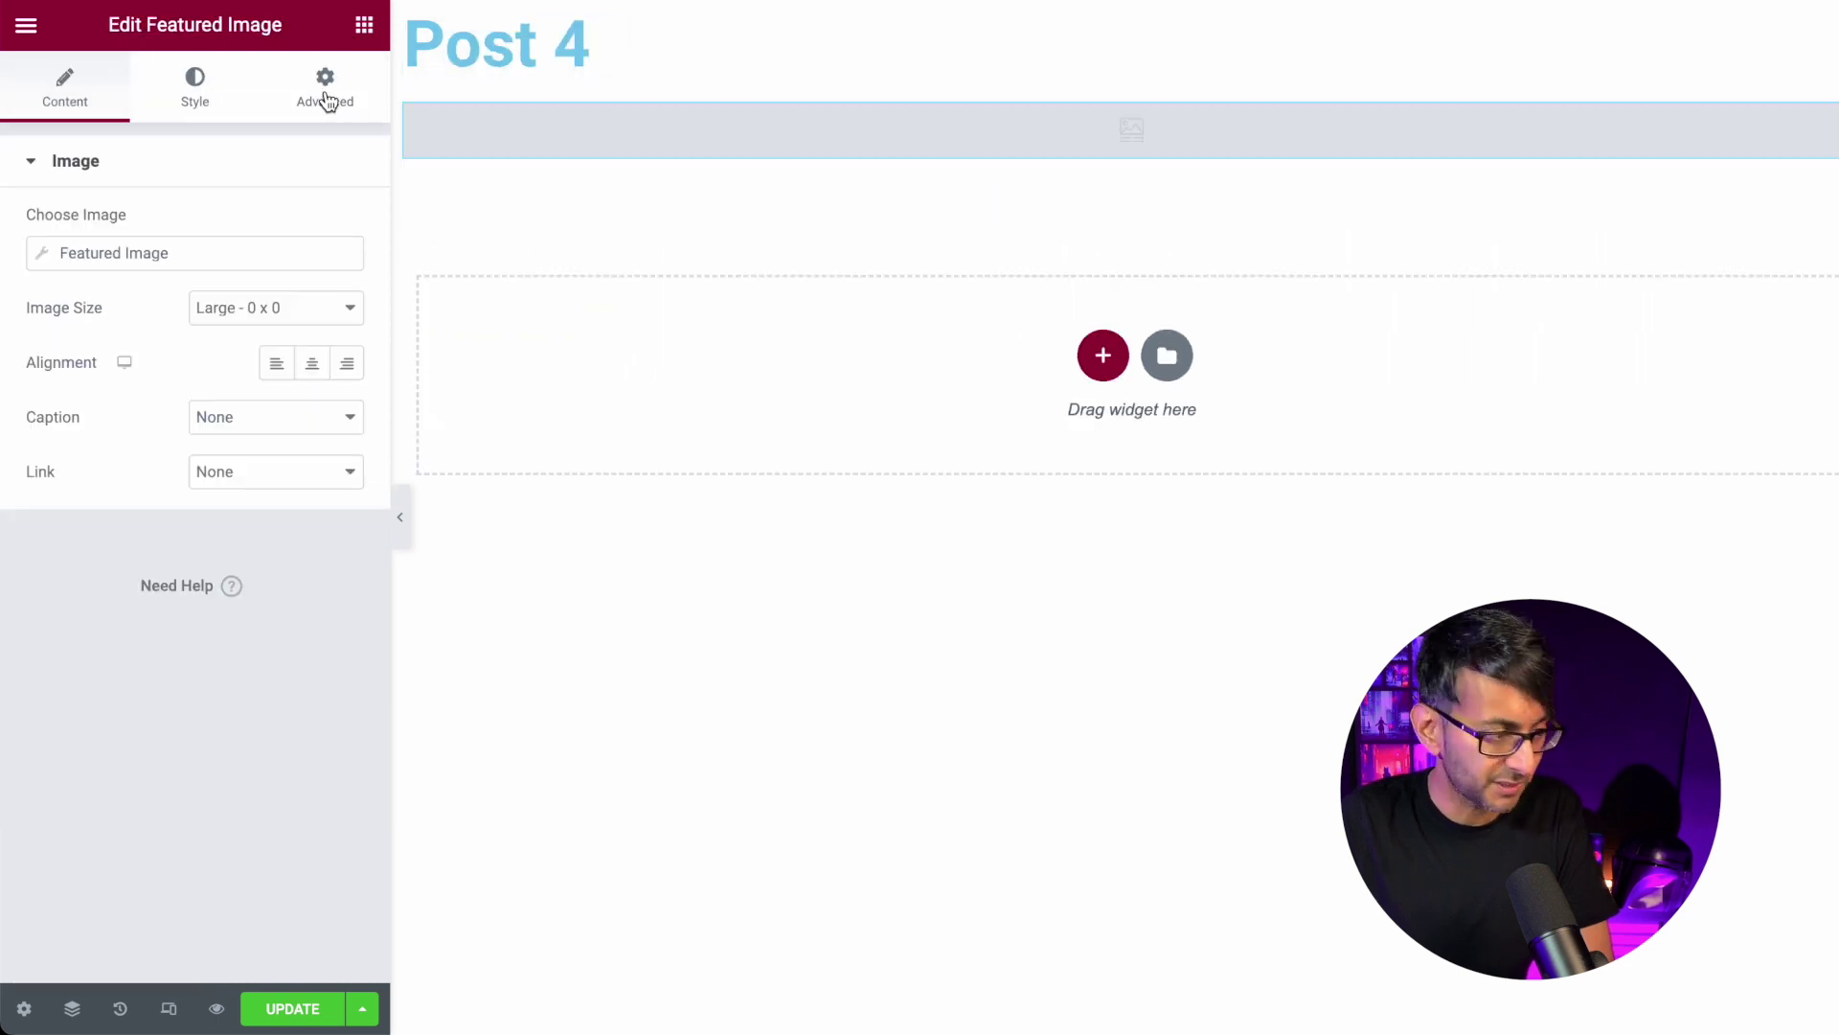
click(364, 40)
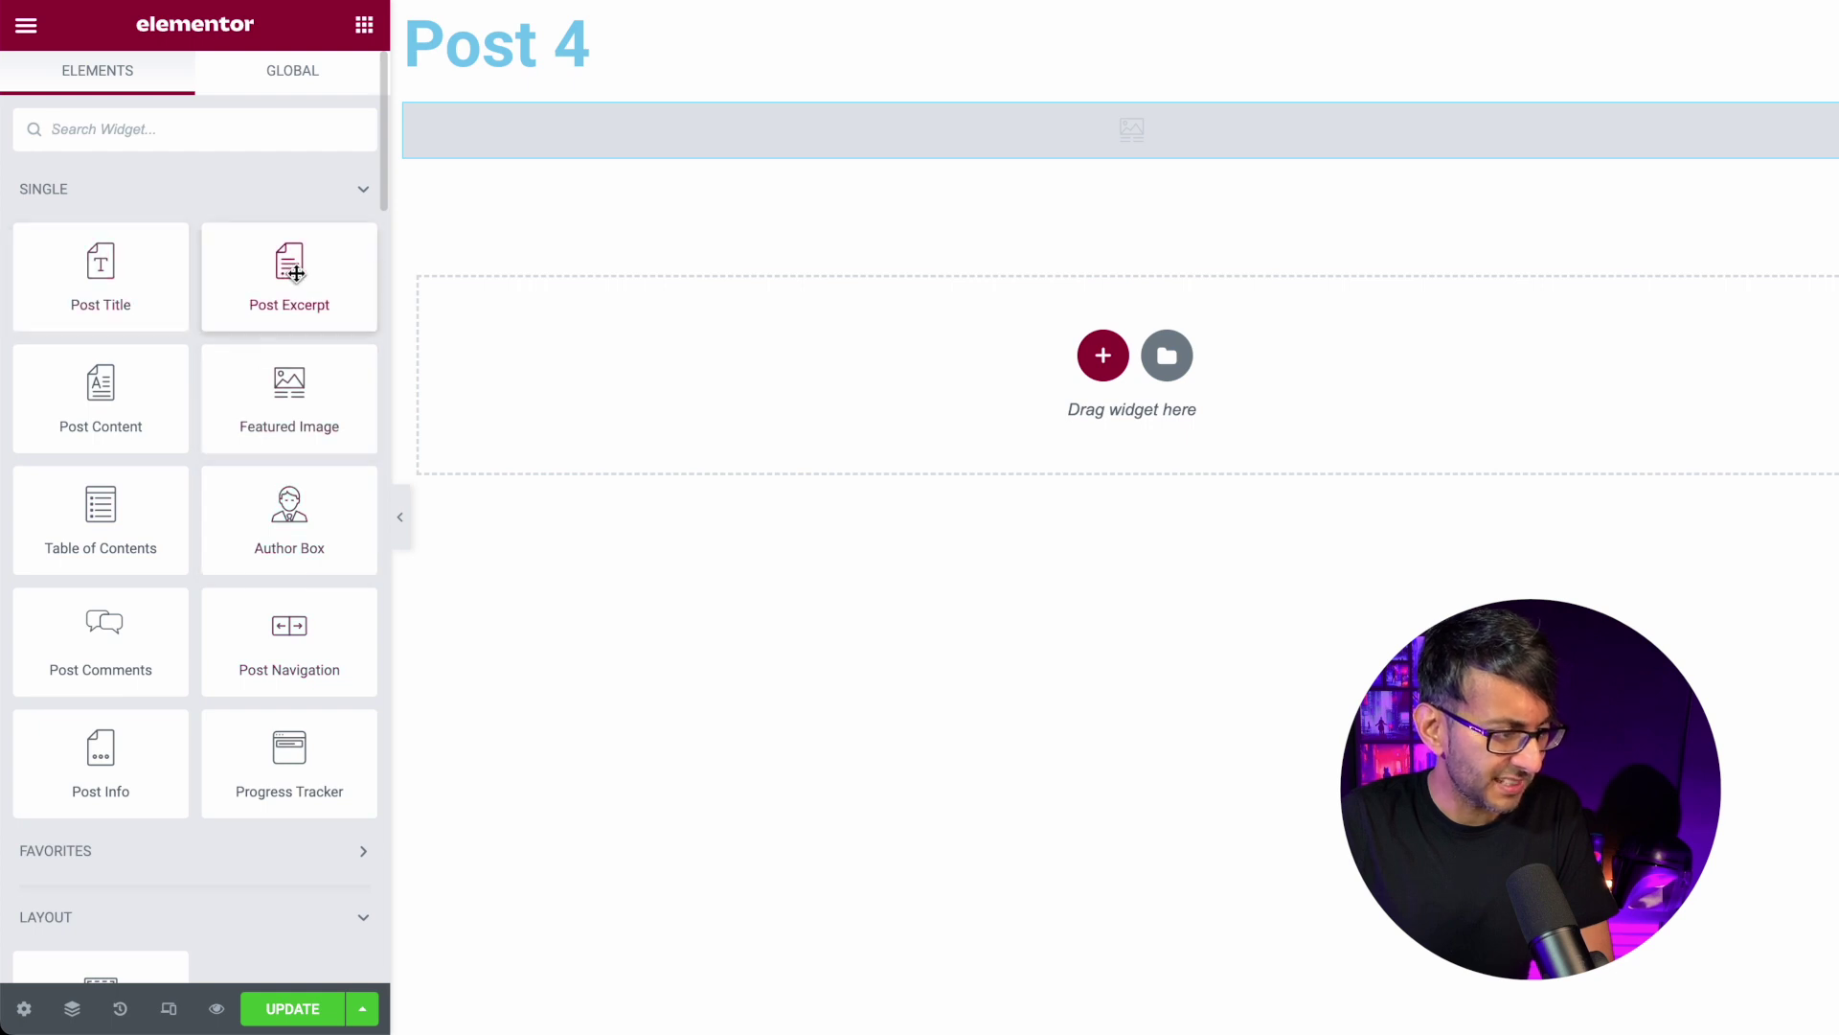
drag(288, 257, 553, 158)
Narrow the surrounding container's width to 782 px.
click(1133, 17)
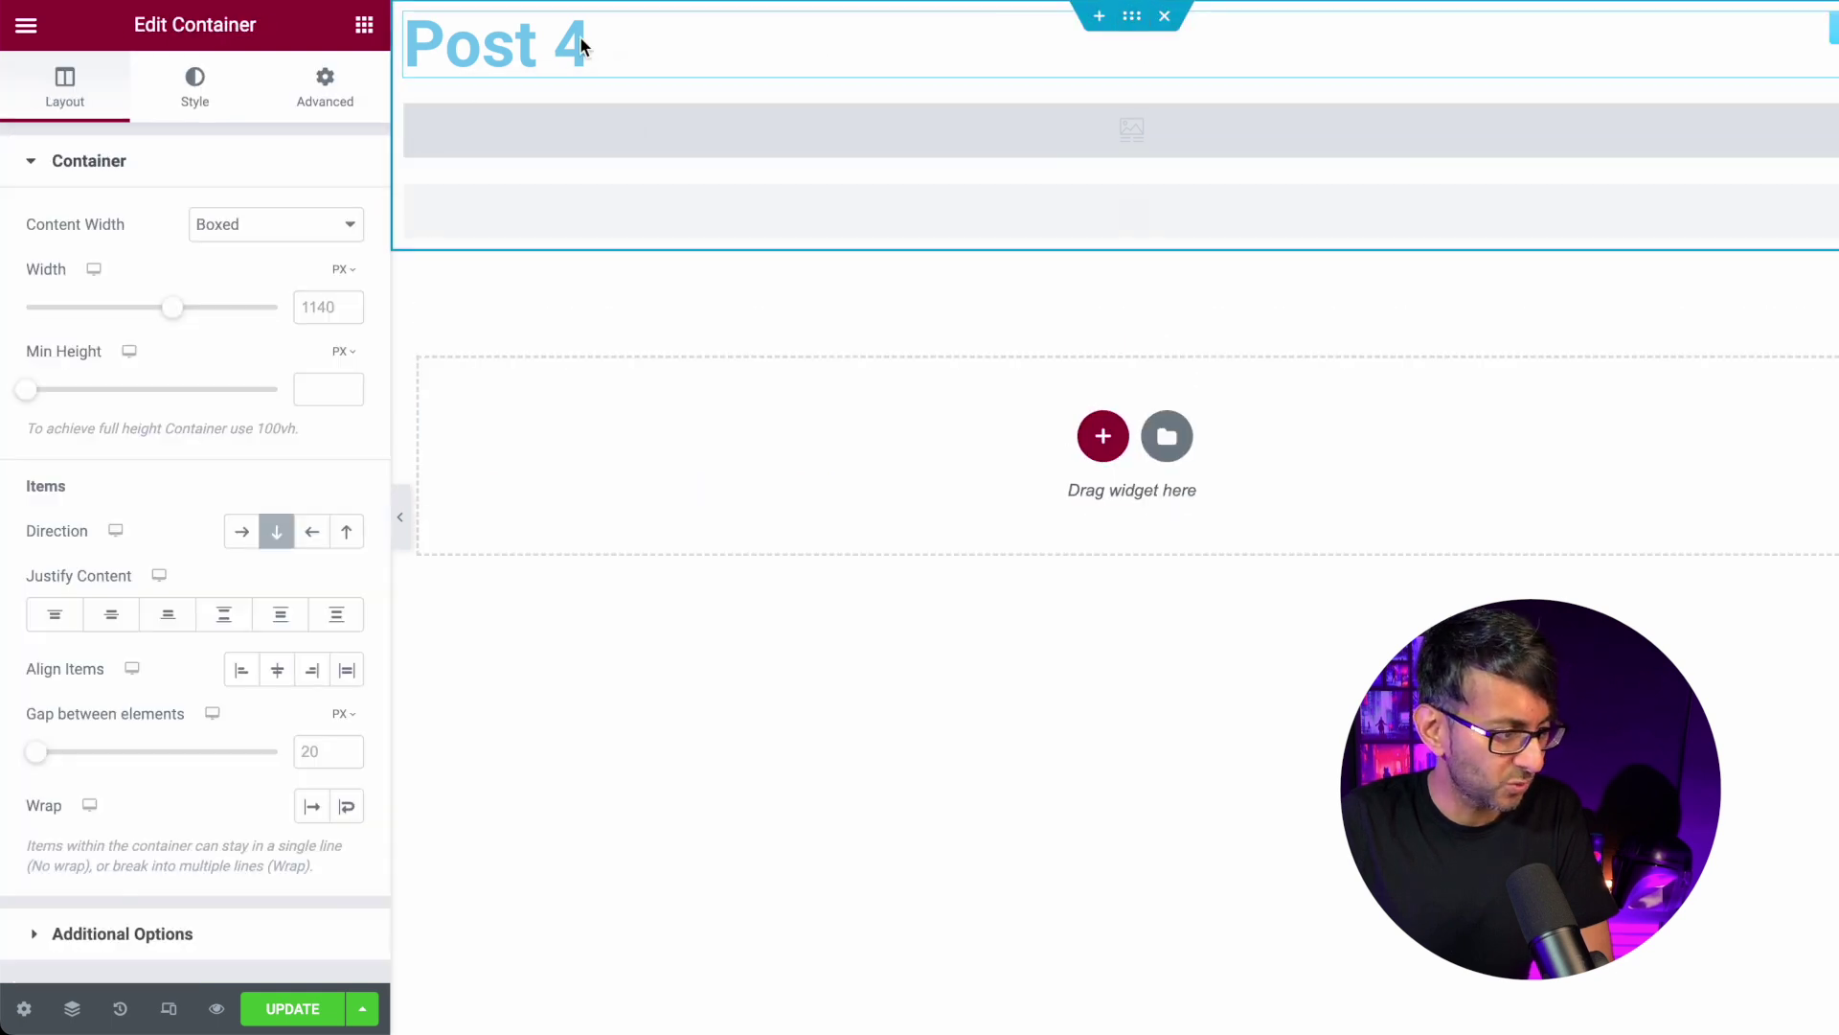
drag(174, 308, 90, 309)
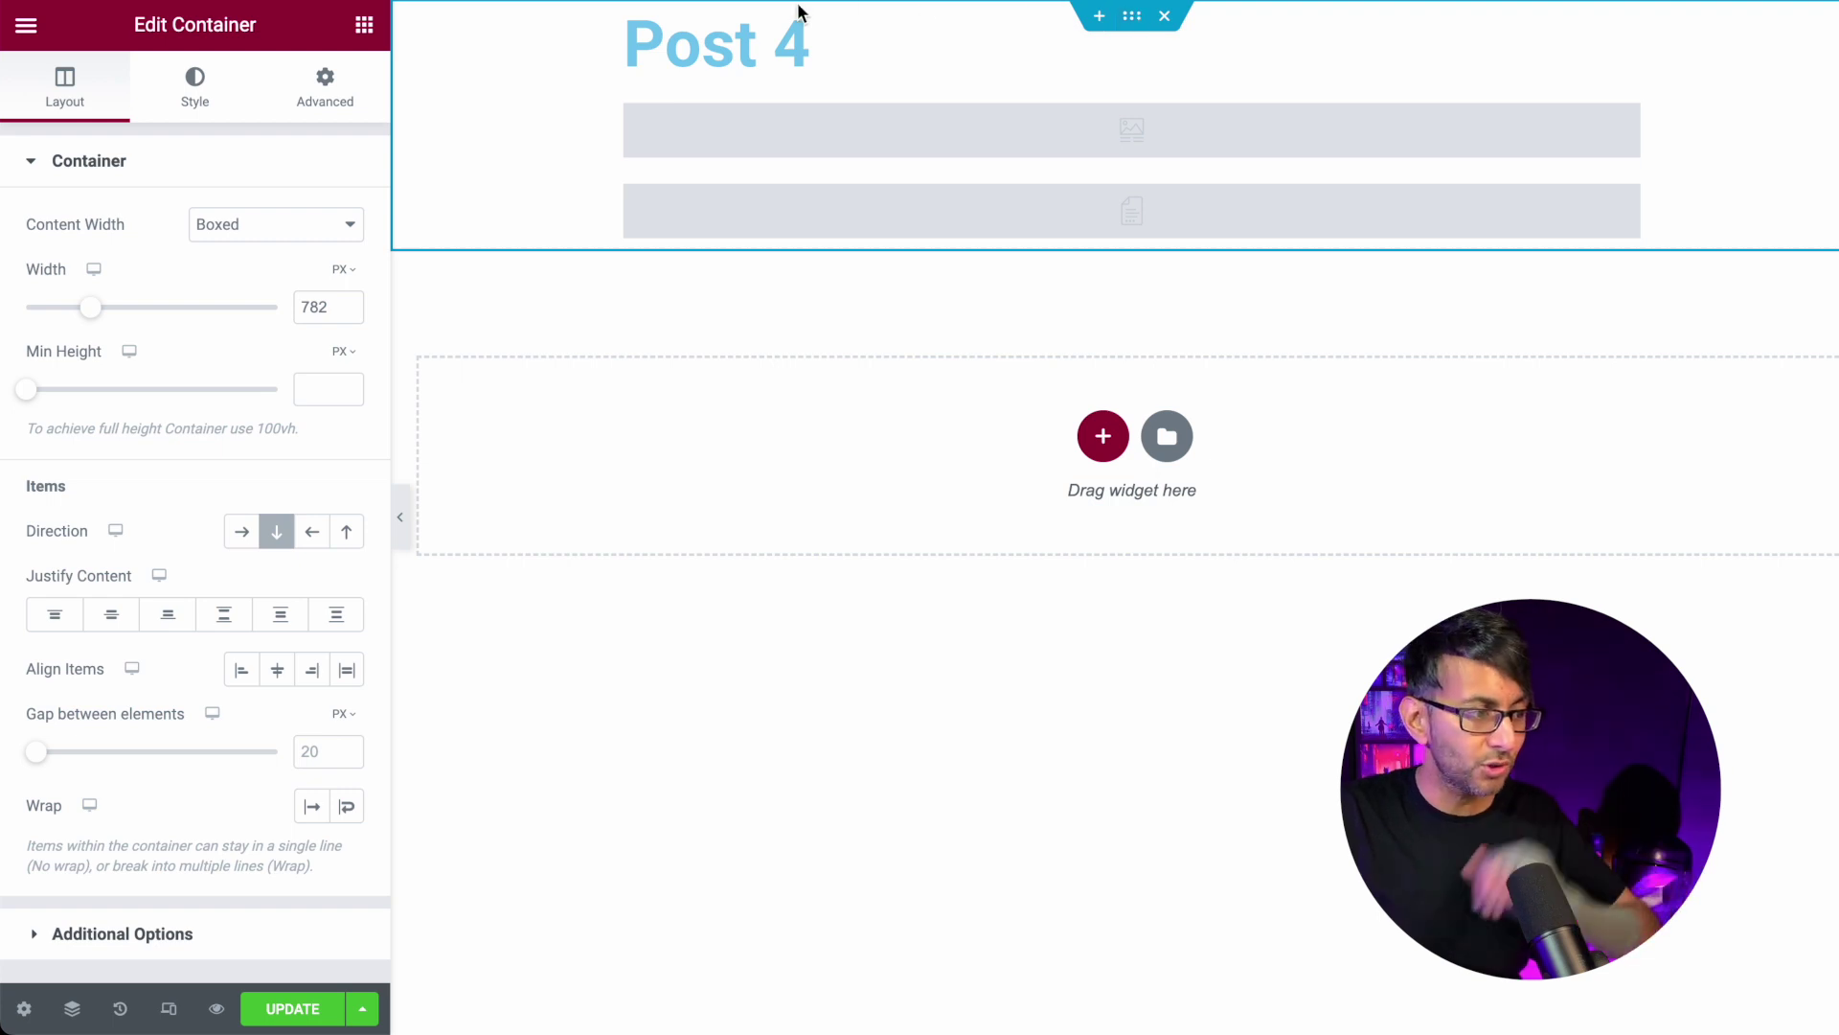
click(364, 24)
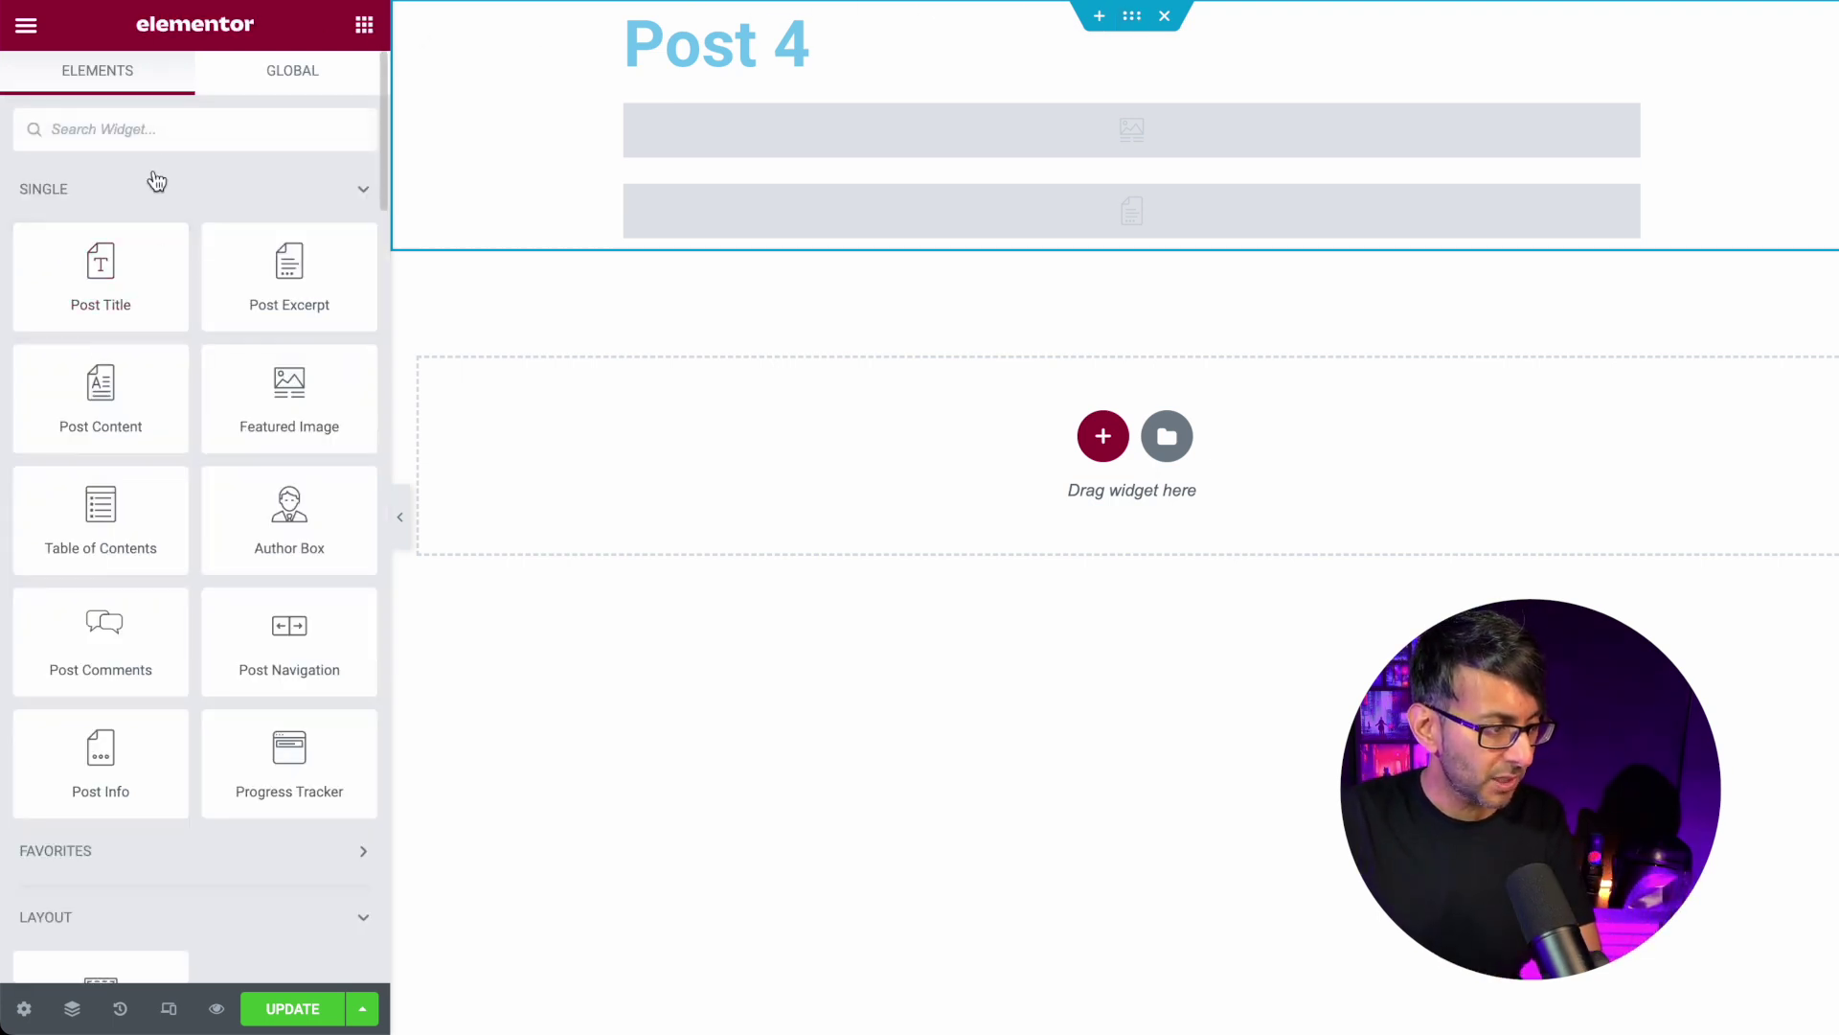
Add a Posts widget below the excerpt as a Classic three-column grid, 6 per page.
text(posts)
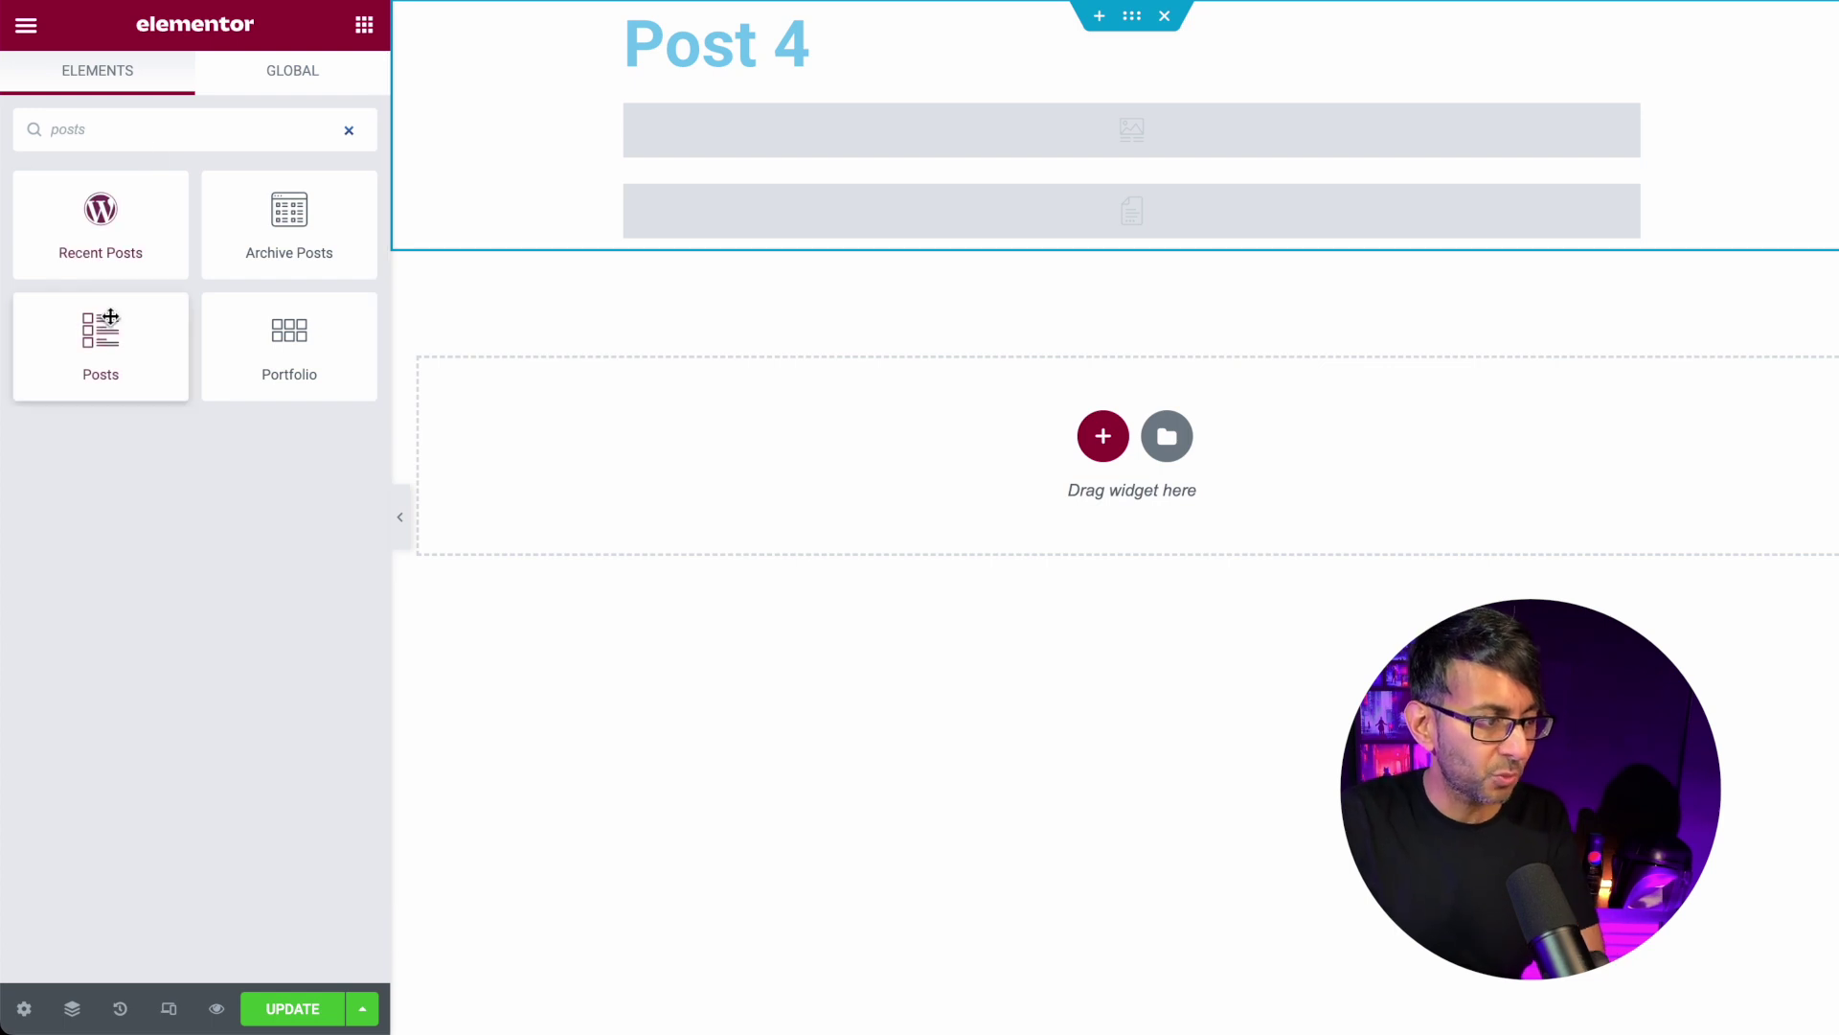
drag(110, 316, 1083, 230)
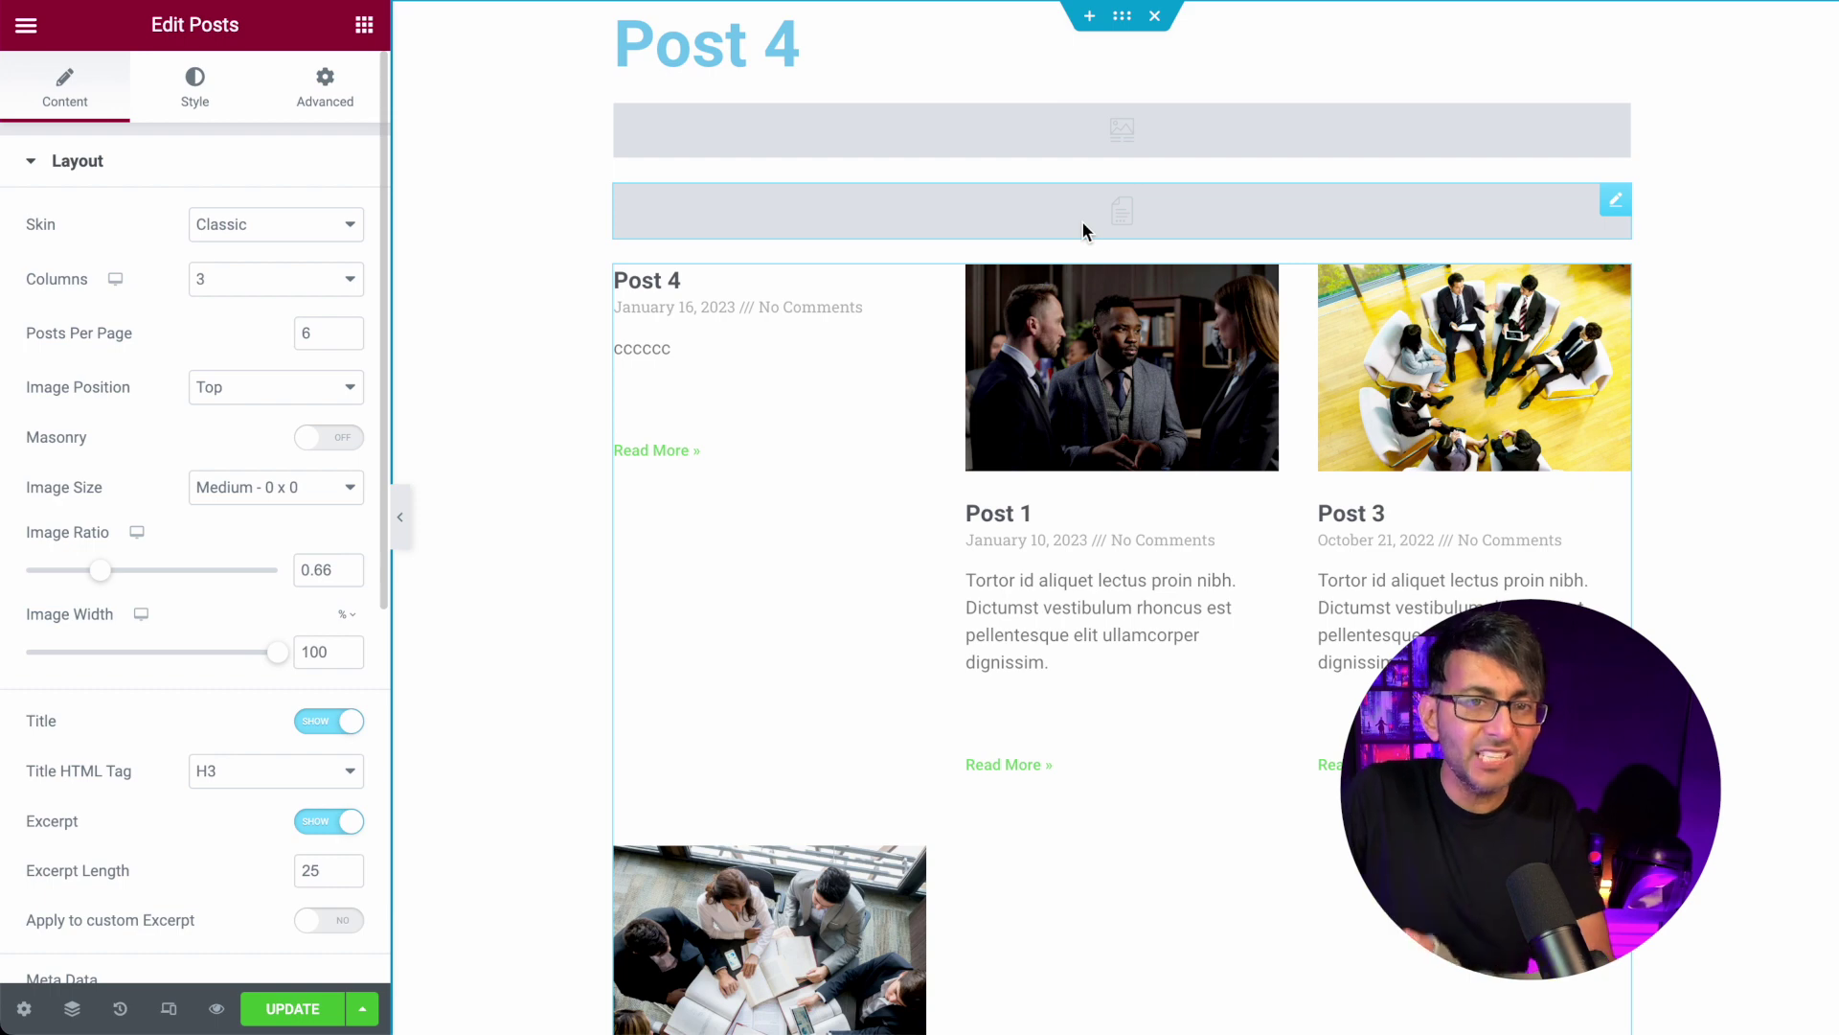
click(278, 282)
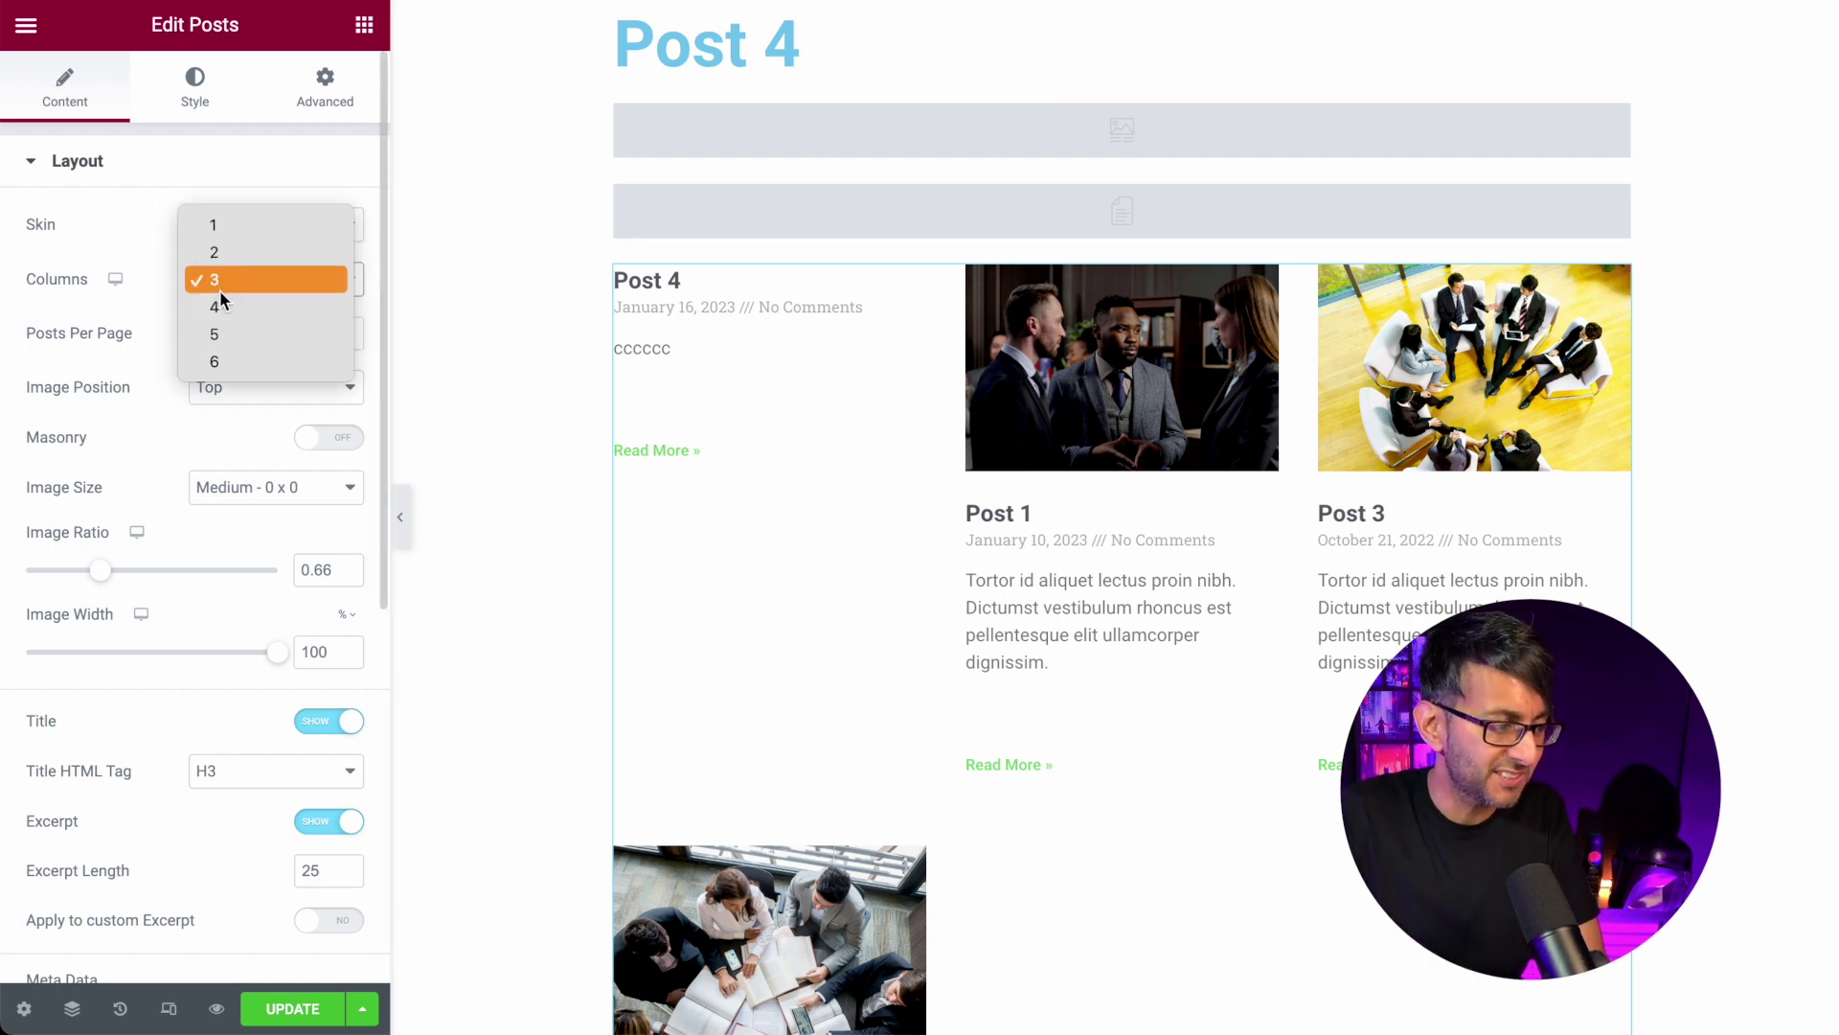
click(258, 281)
click(259, 294)
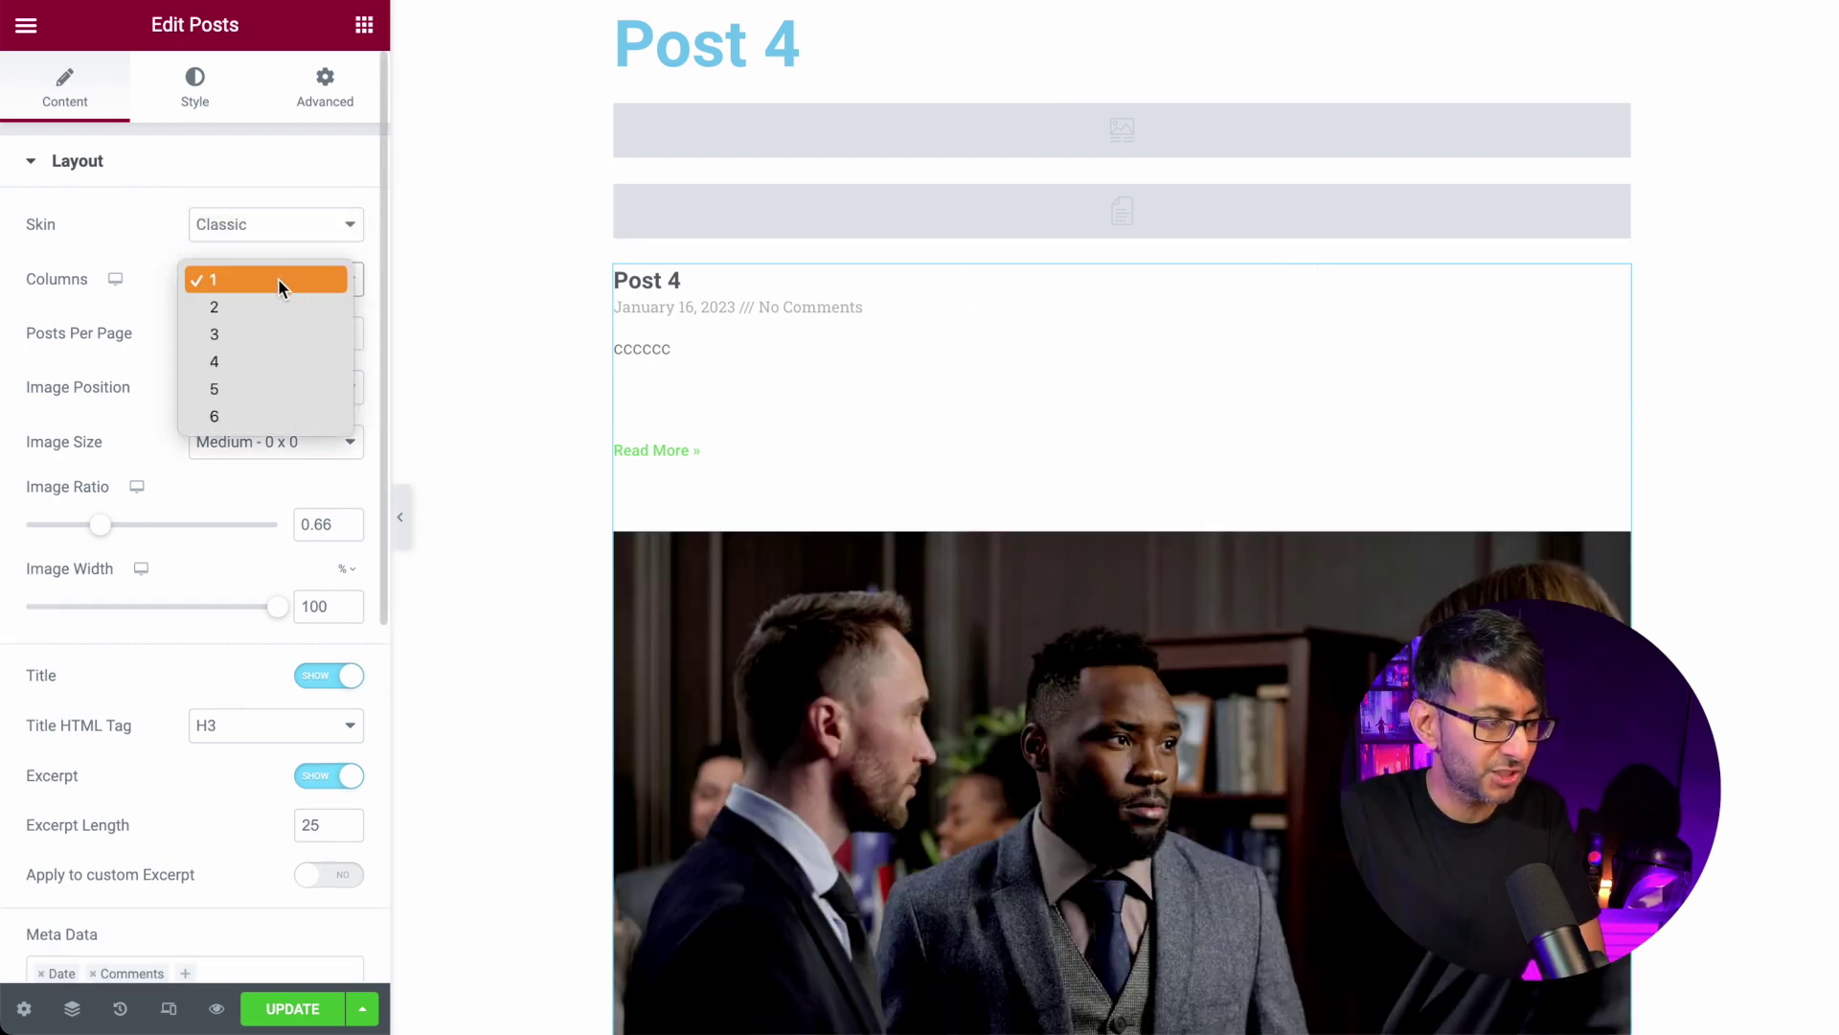
click(255, 325)
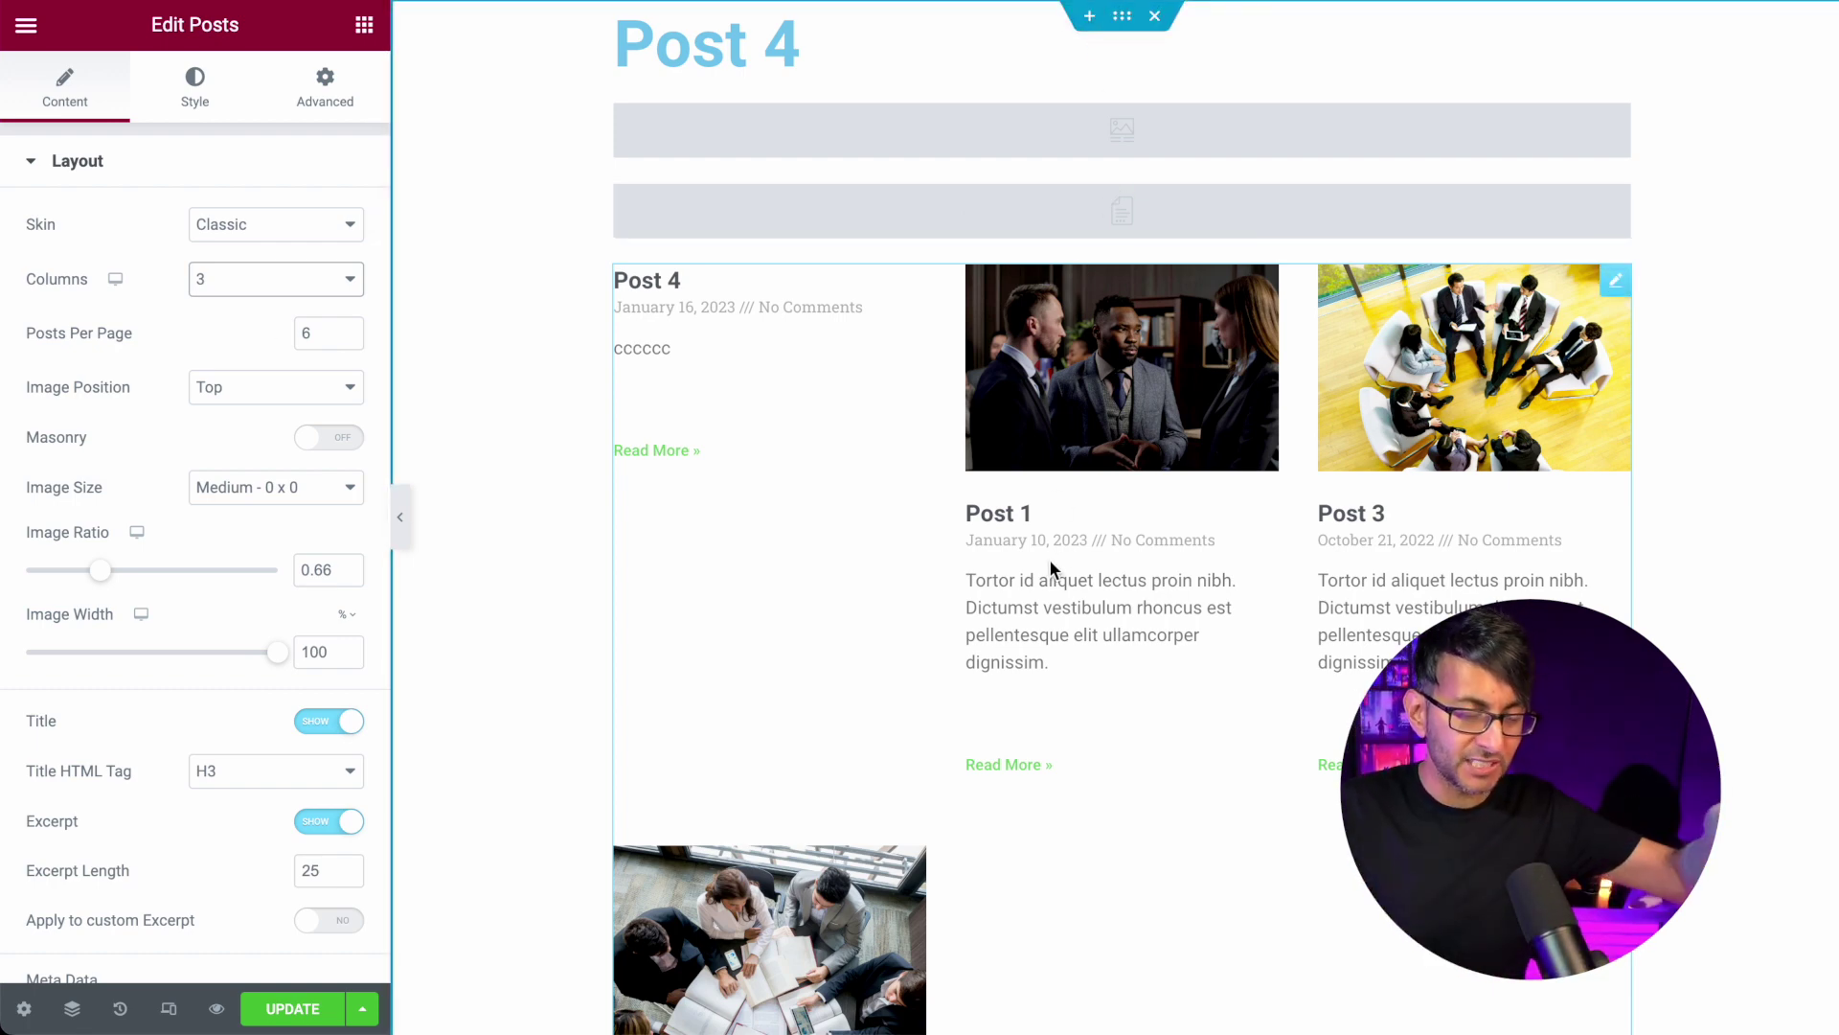
scroll(161, 439, down, 2)
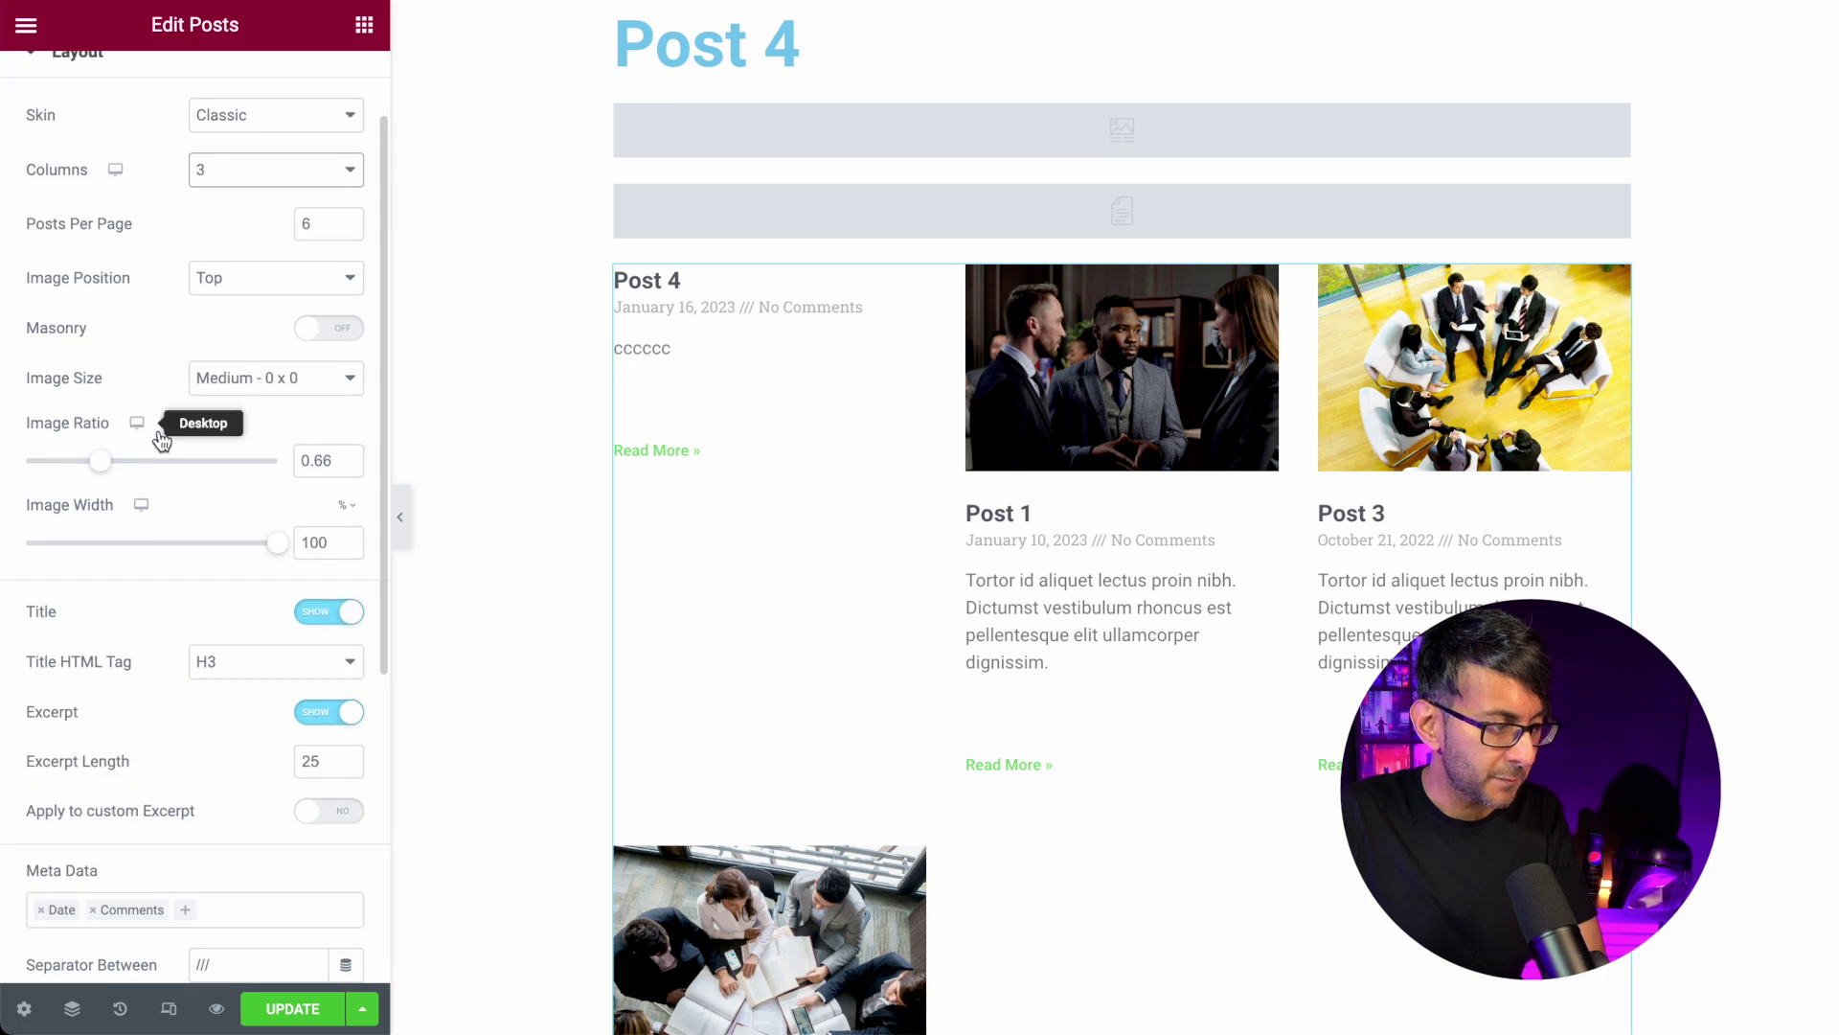
scroll(191, 359, up, 2)
Set the Posts widget query to include by term Categories: Screens.
click(24, 165)
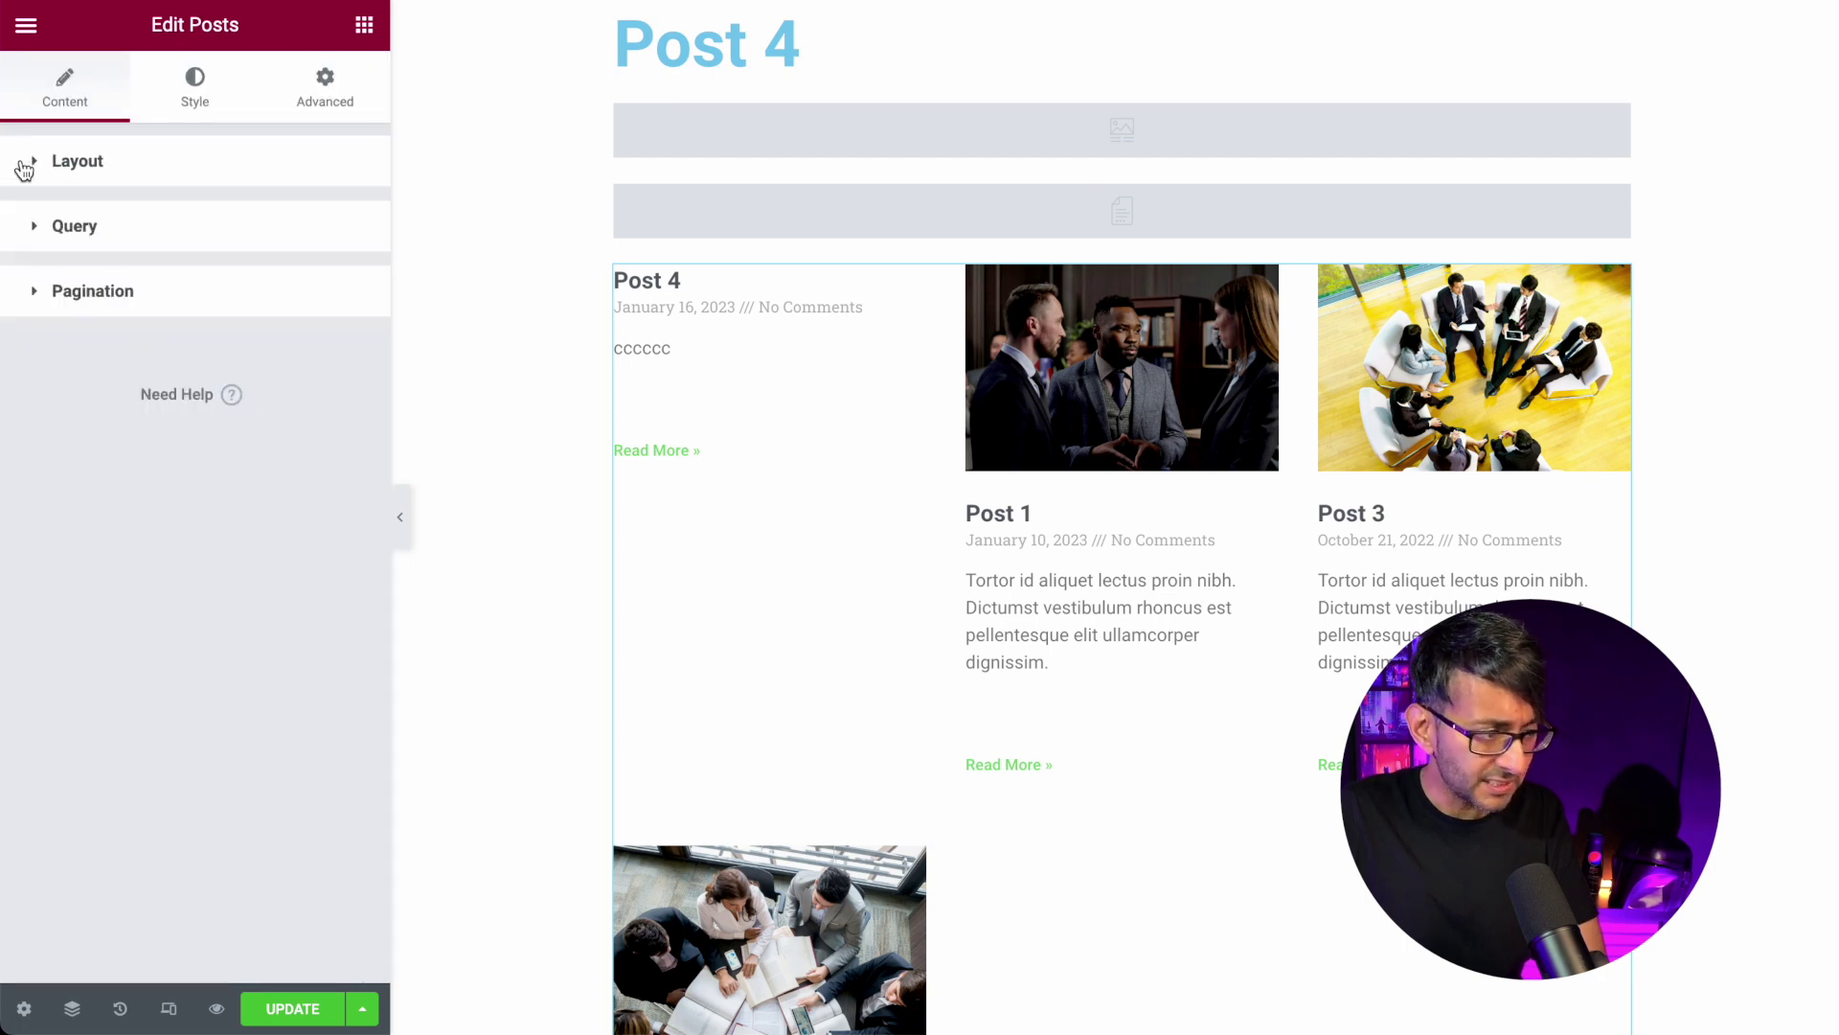
click(91, 240)
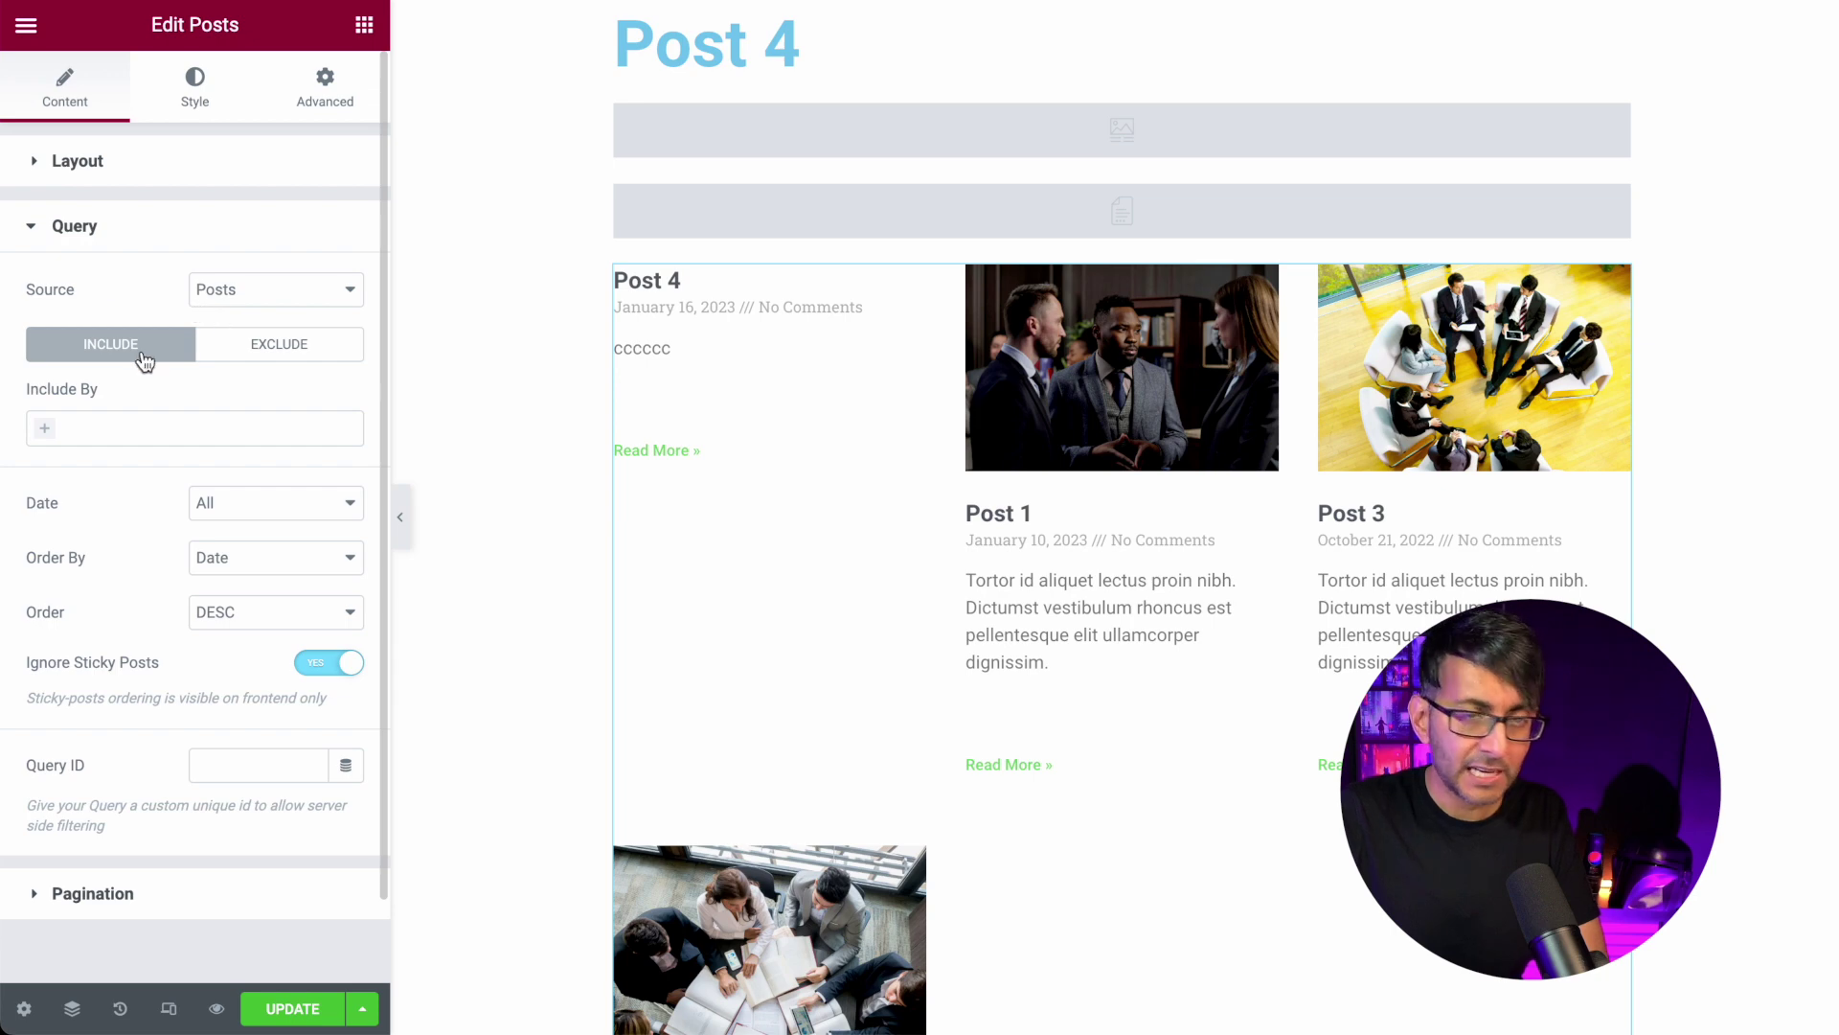
click(136, 430)
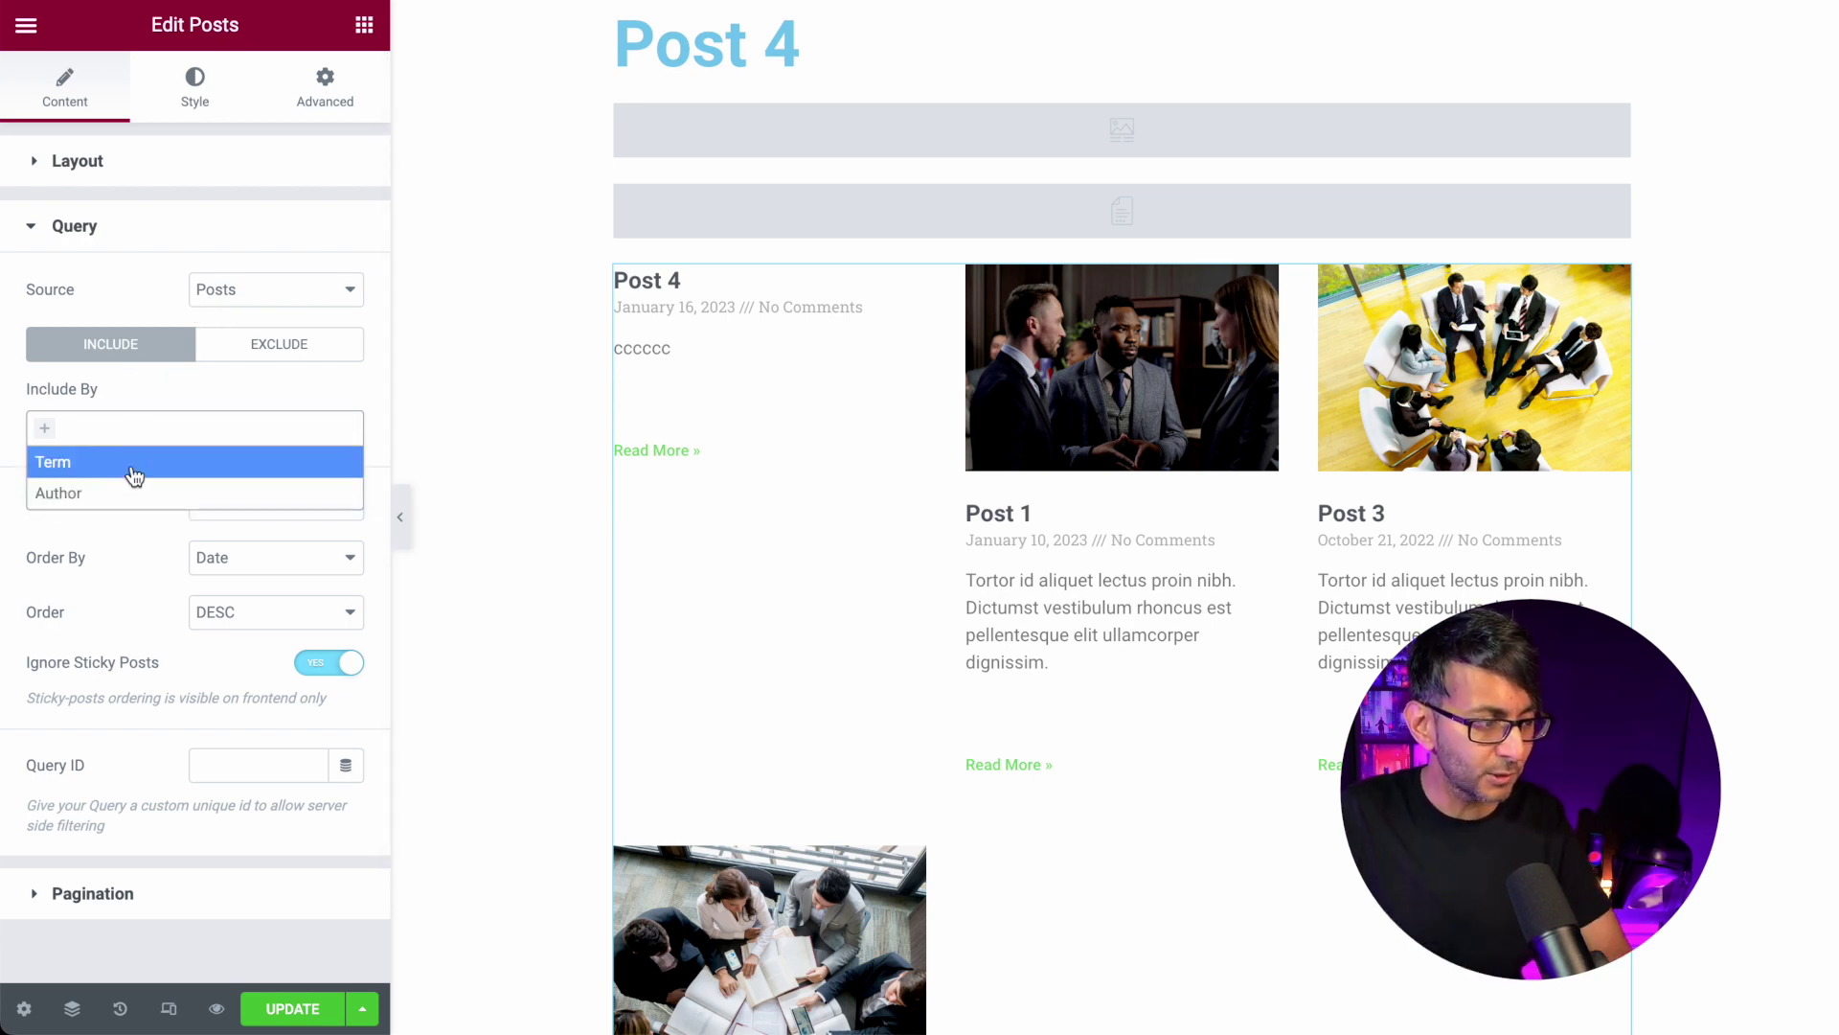
click(133, 470)
click(152, 514)
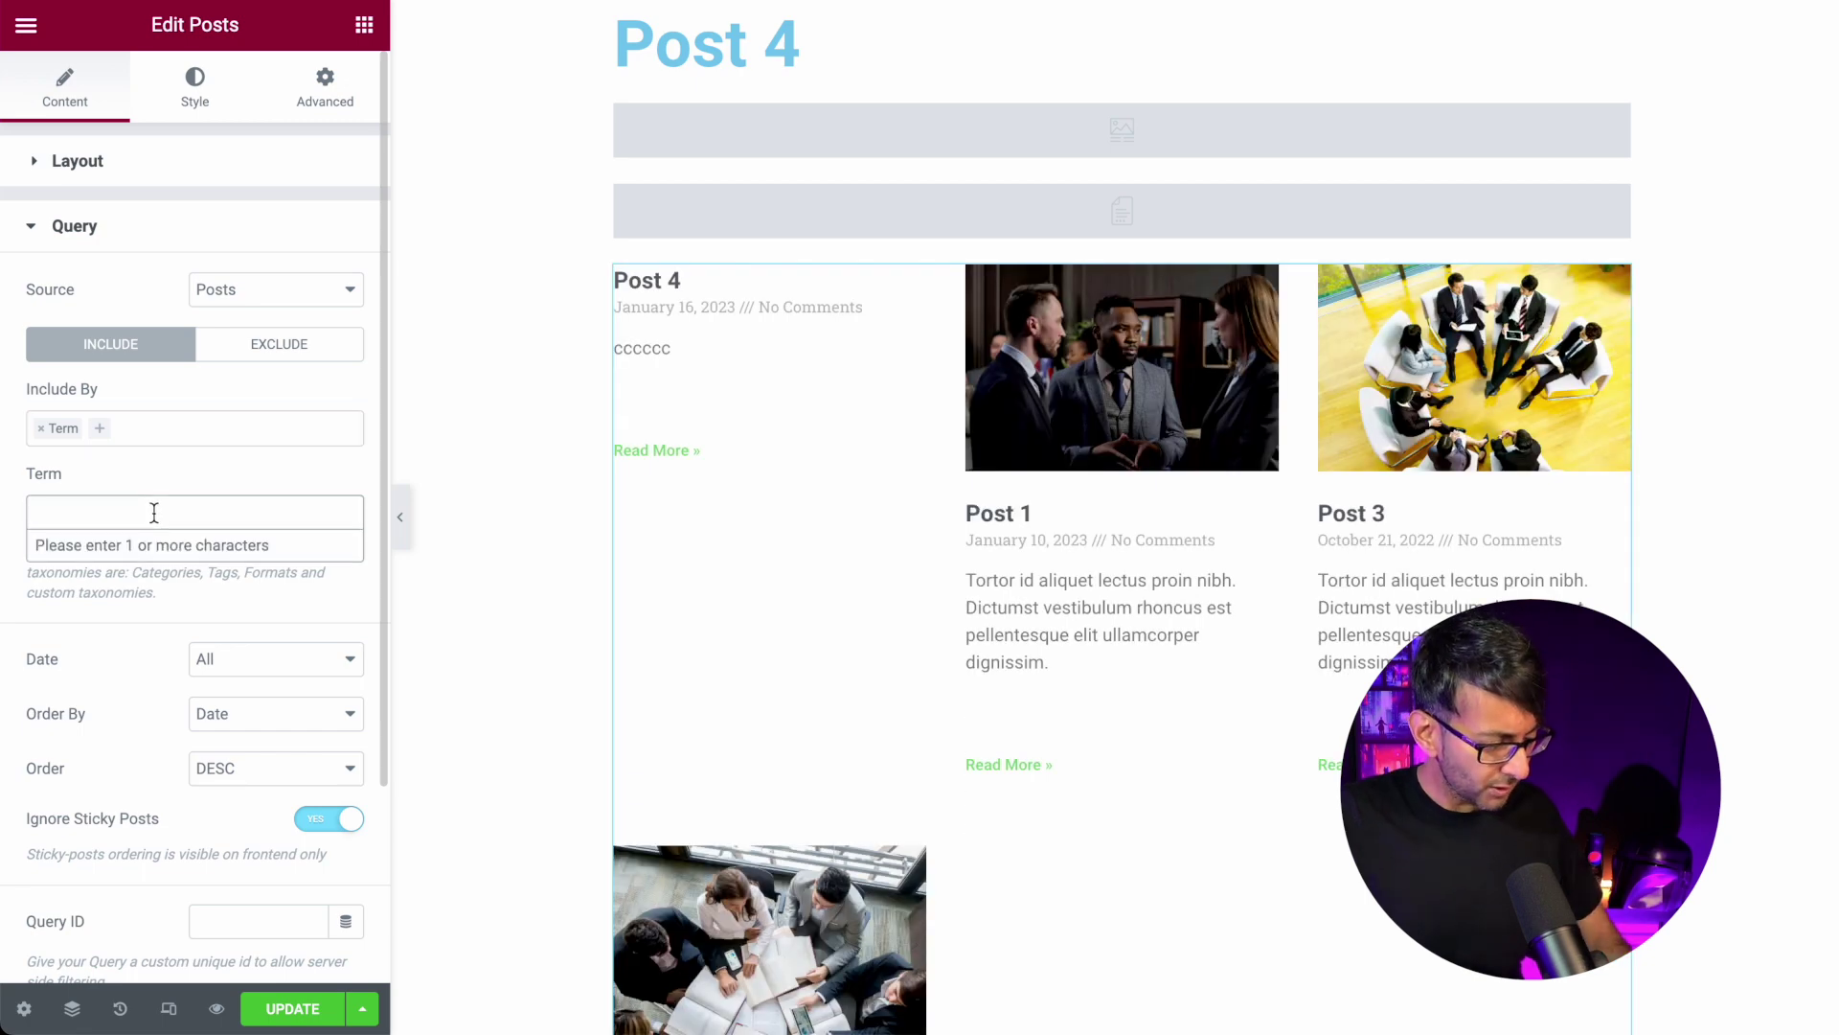
text(scre)
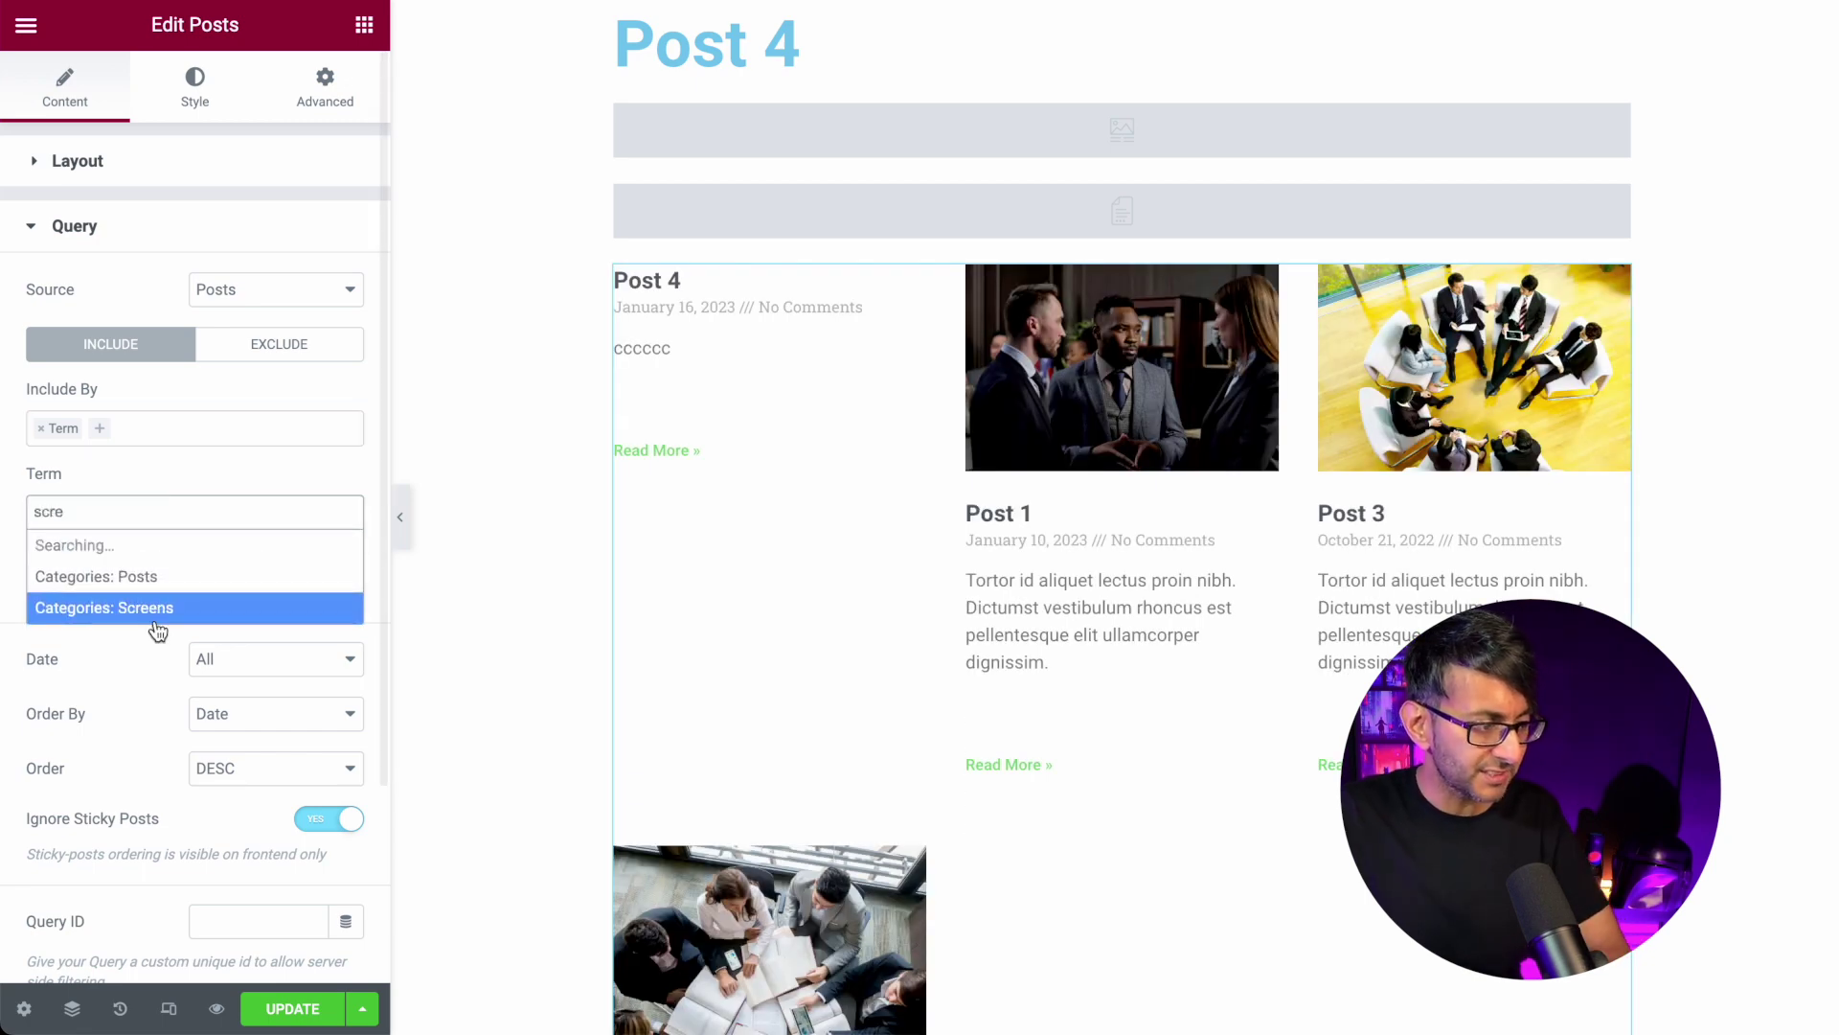
click(203, 541)
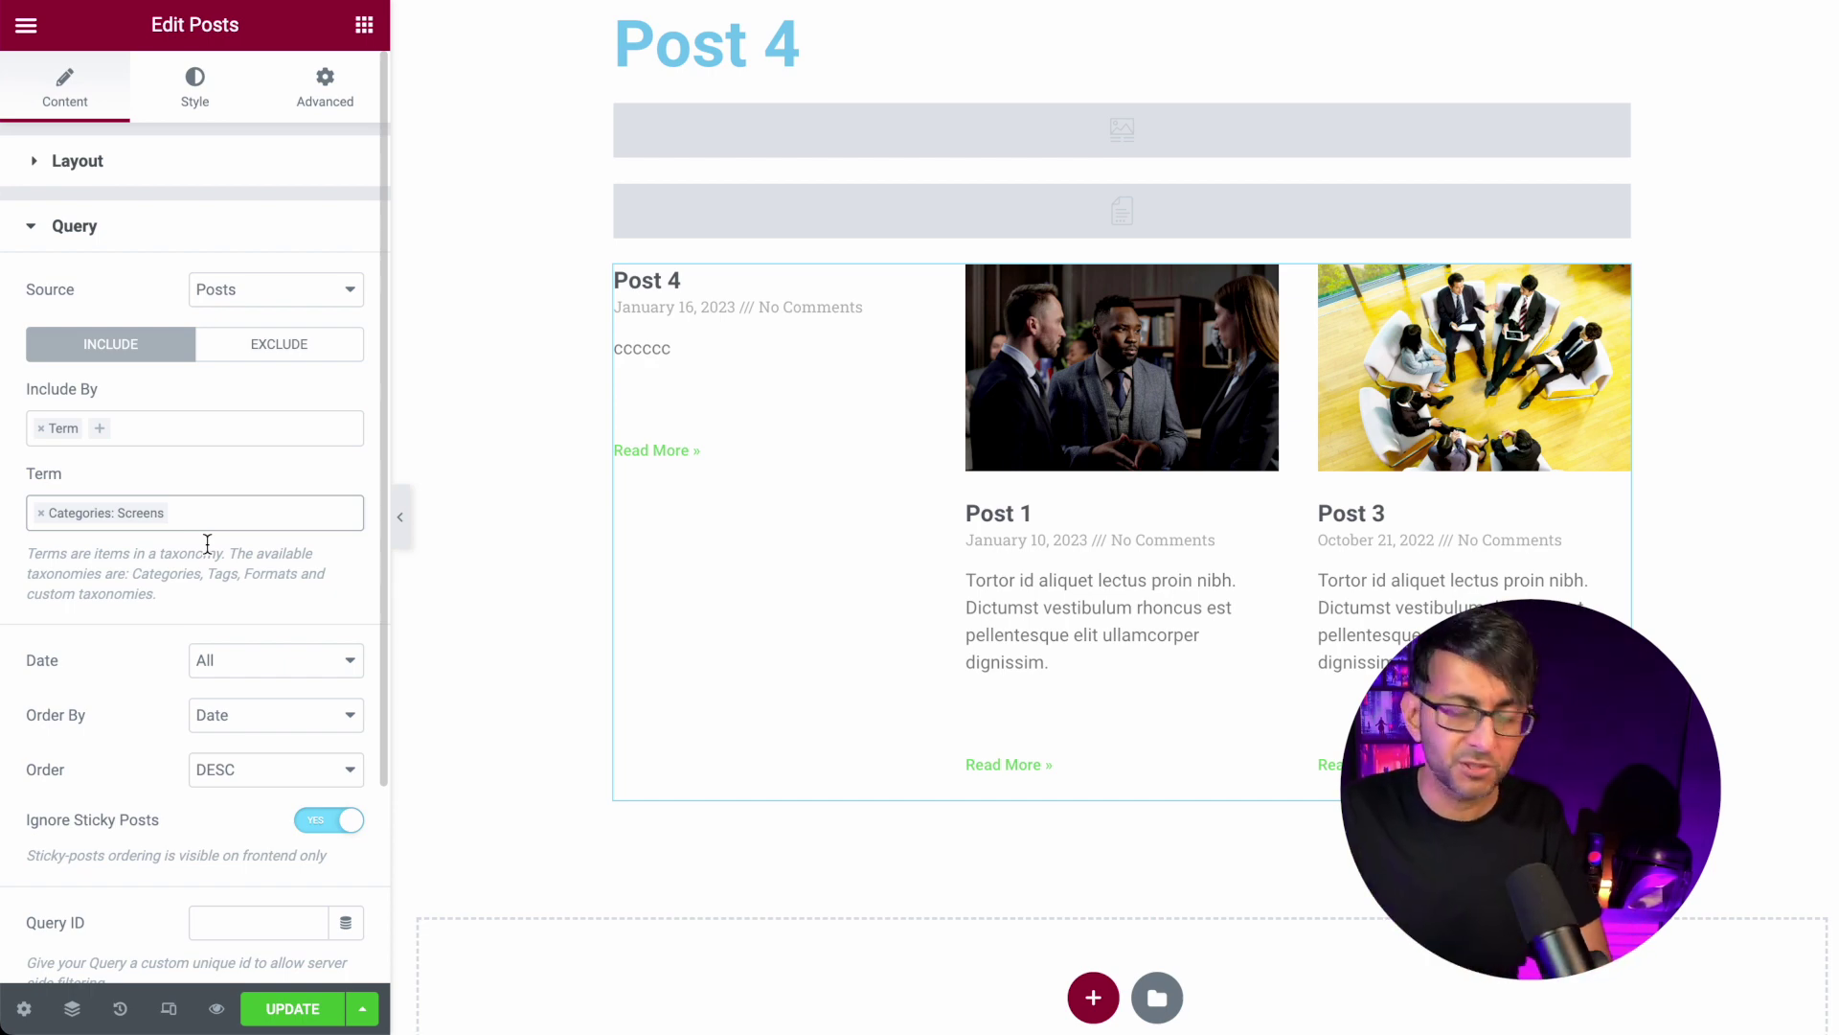
Exclude the current post from the grid, leaving Post 1 and Post 3.
click(259, 354)
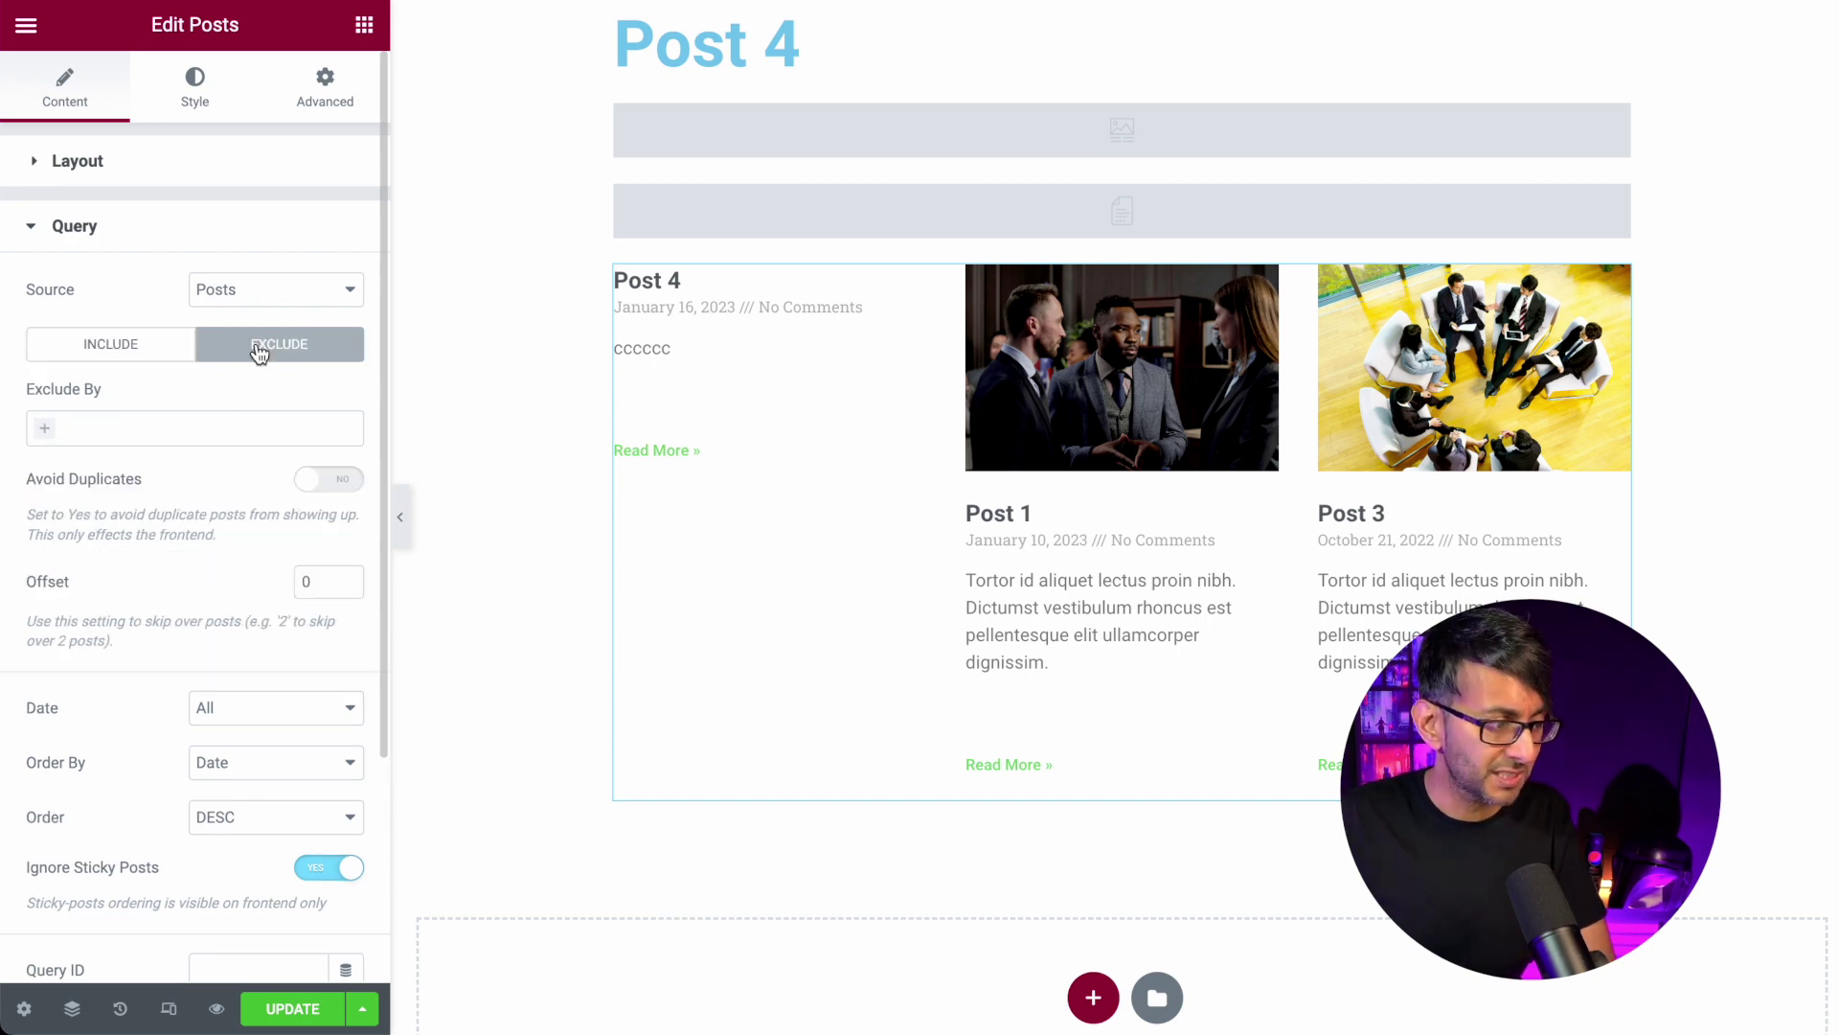
click(155, 426)
click(134, 458)
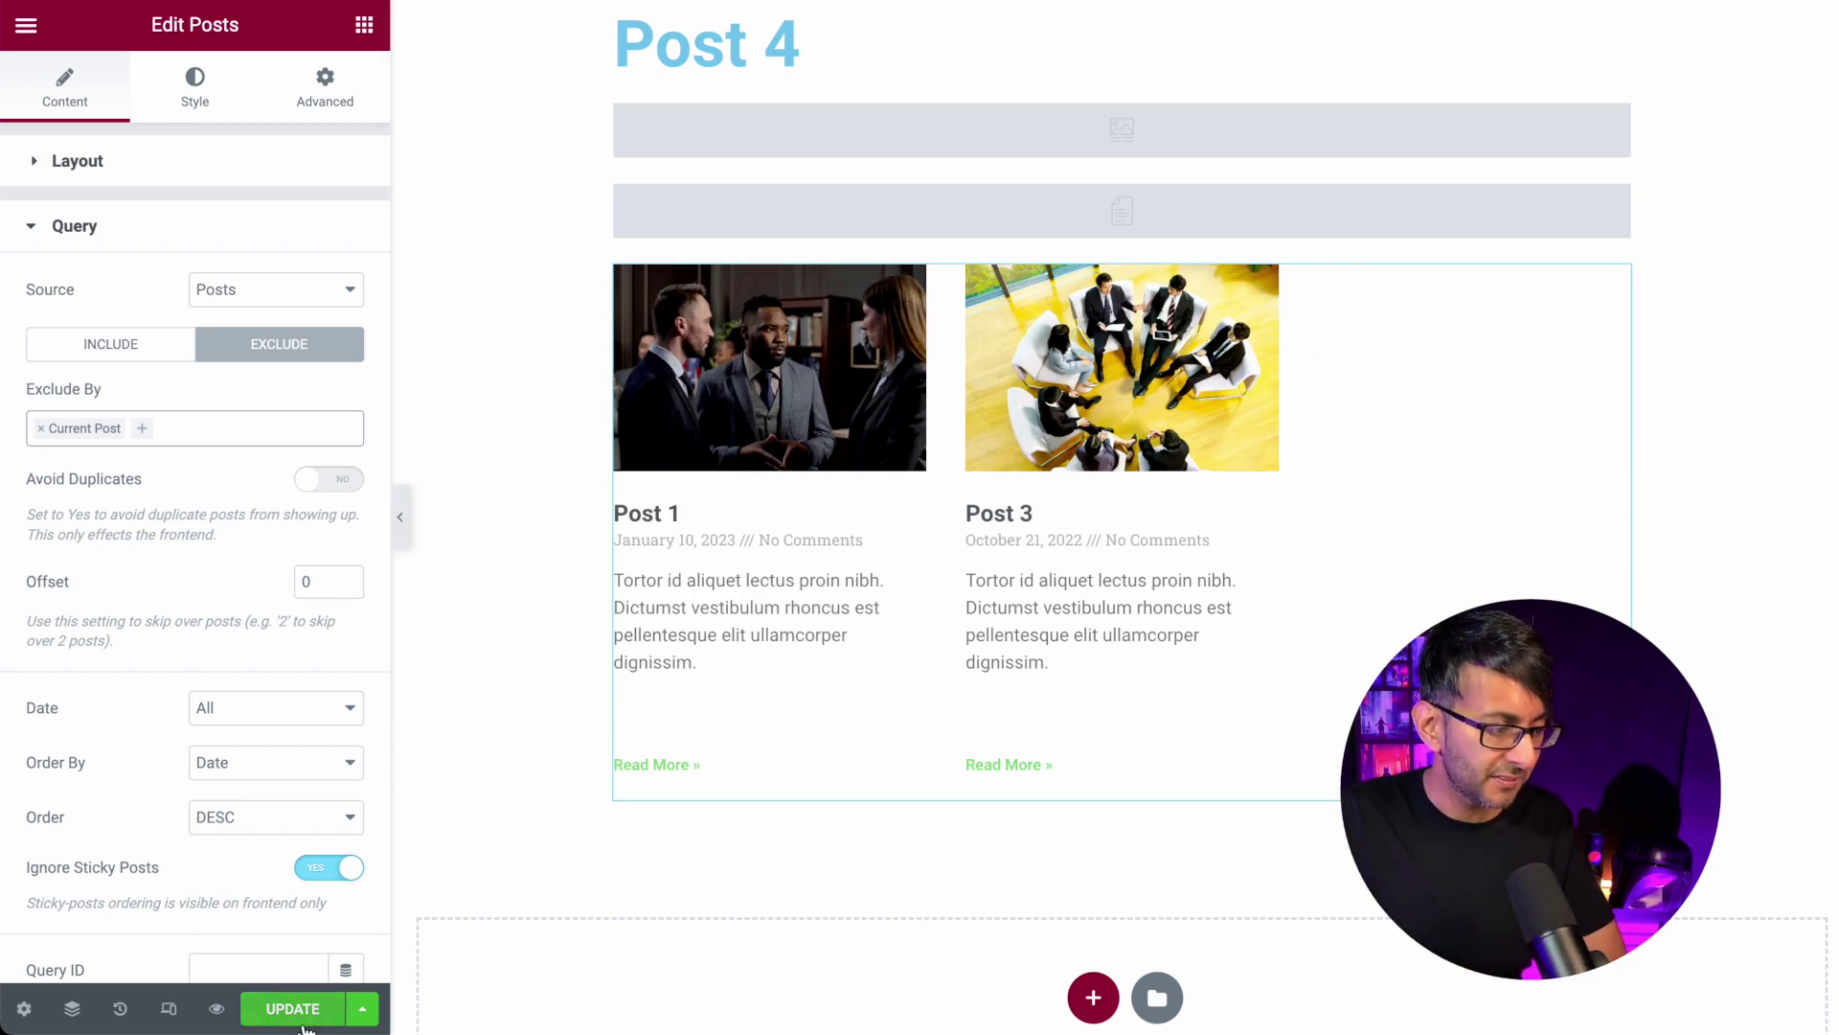
Replace the all-posts display condition with Include > In Category > Screens and save.
click(363, 1008)
click(201, 890)
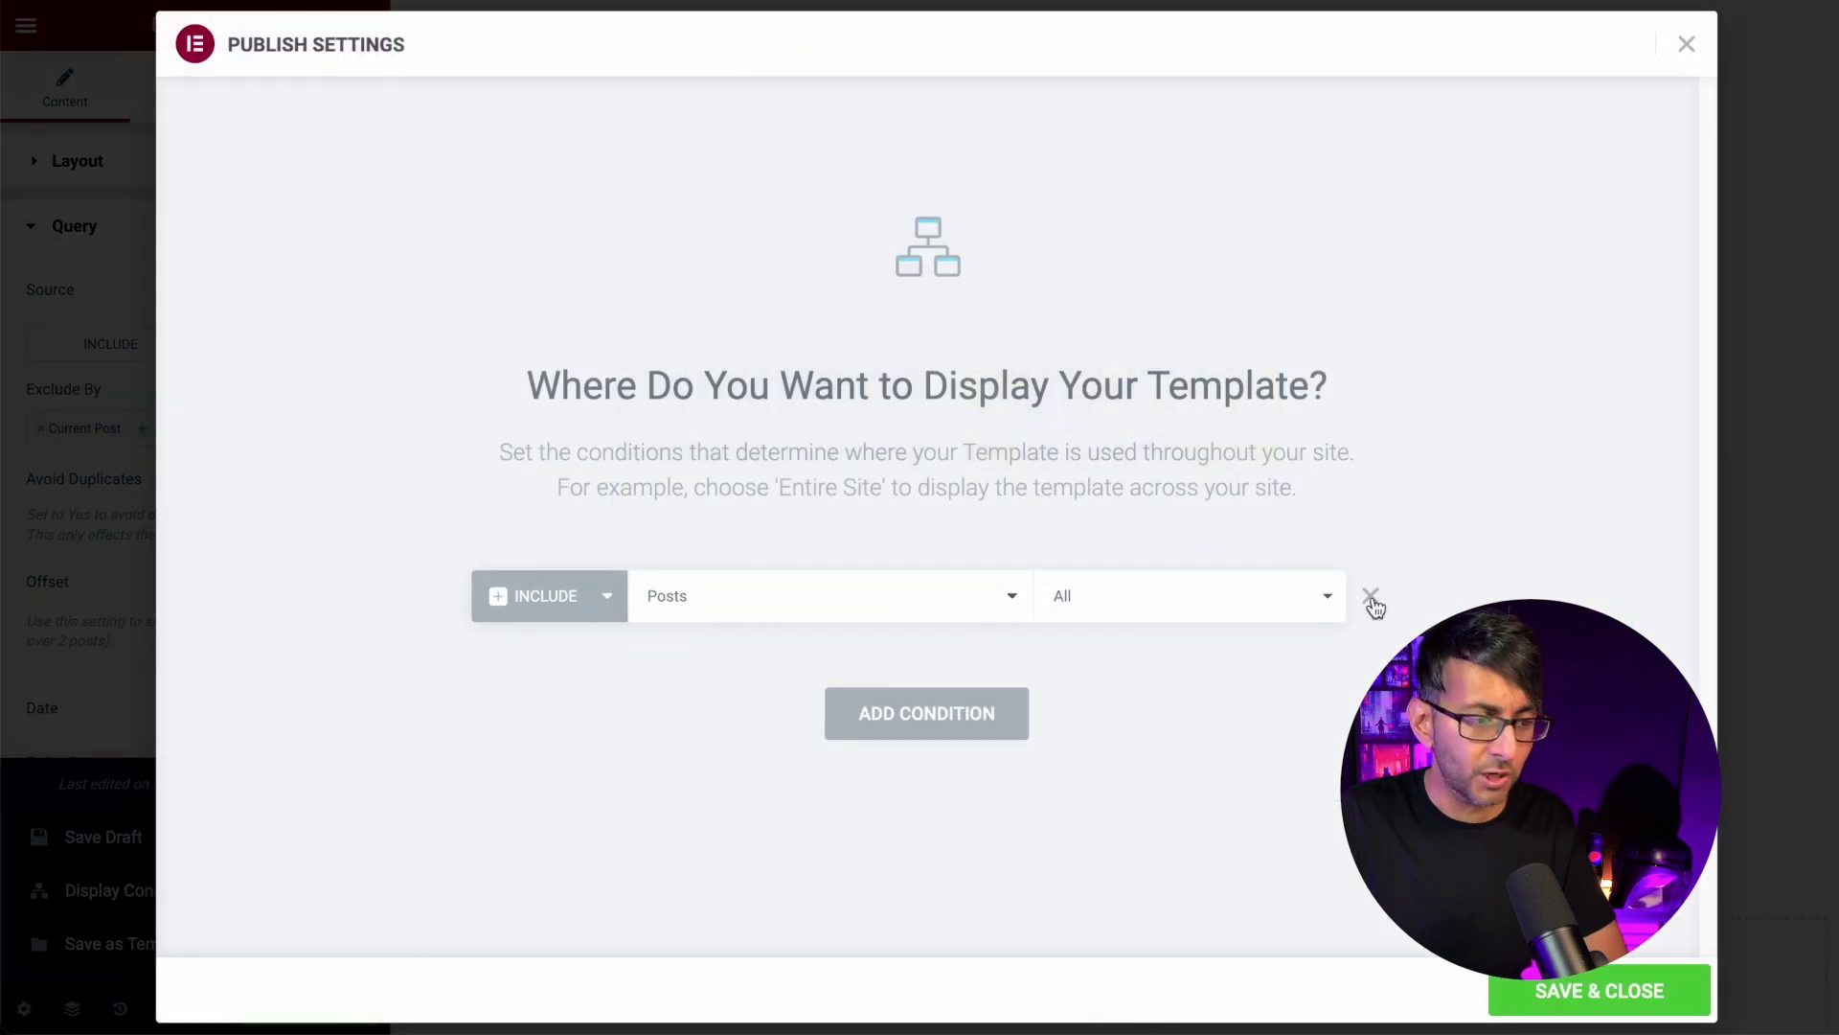
click(1371, 597)
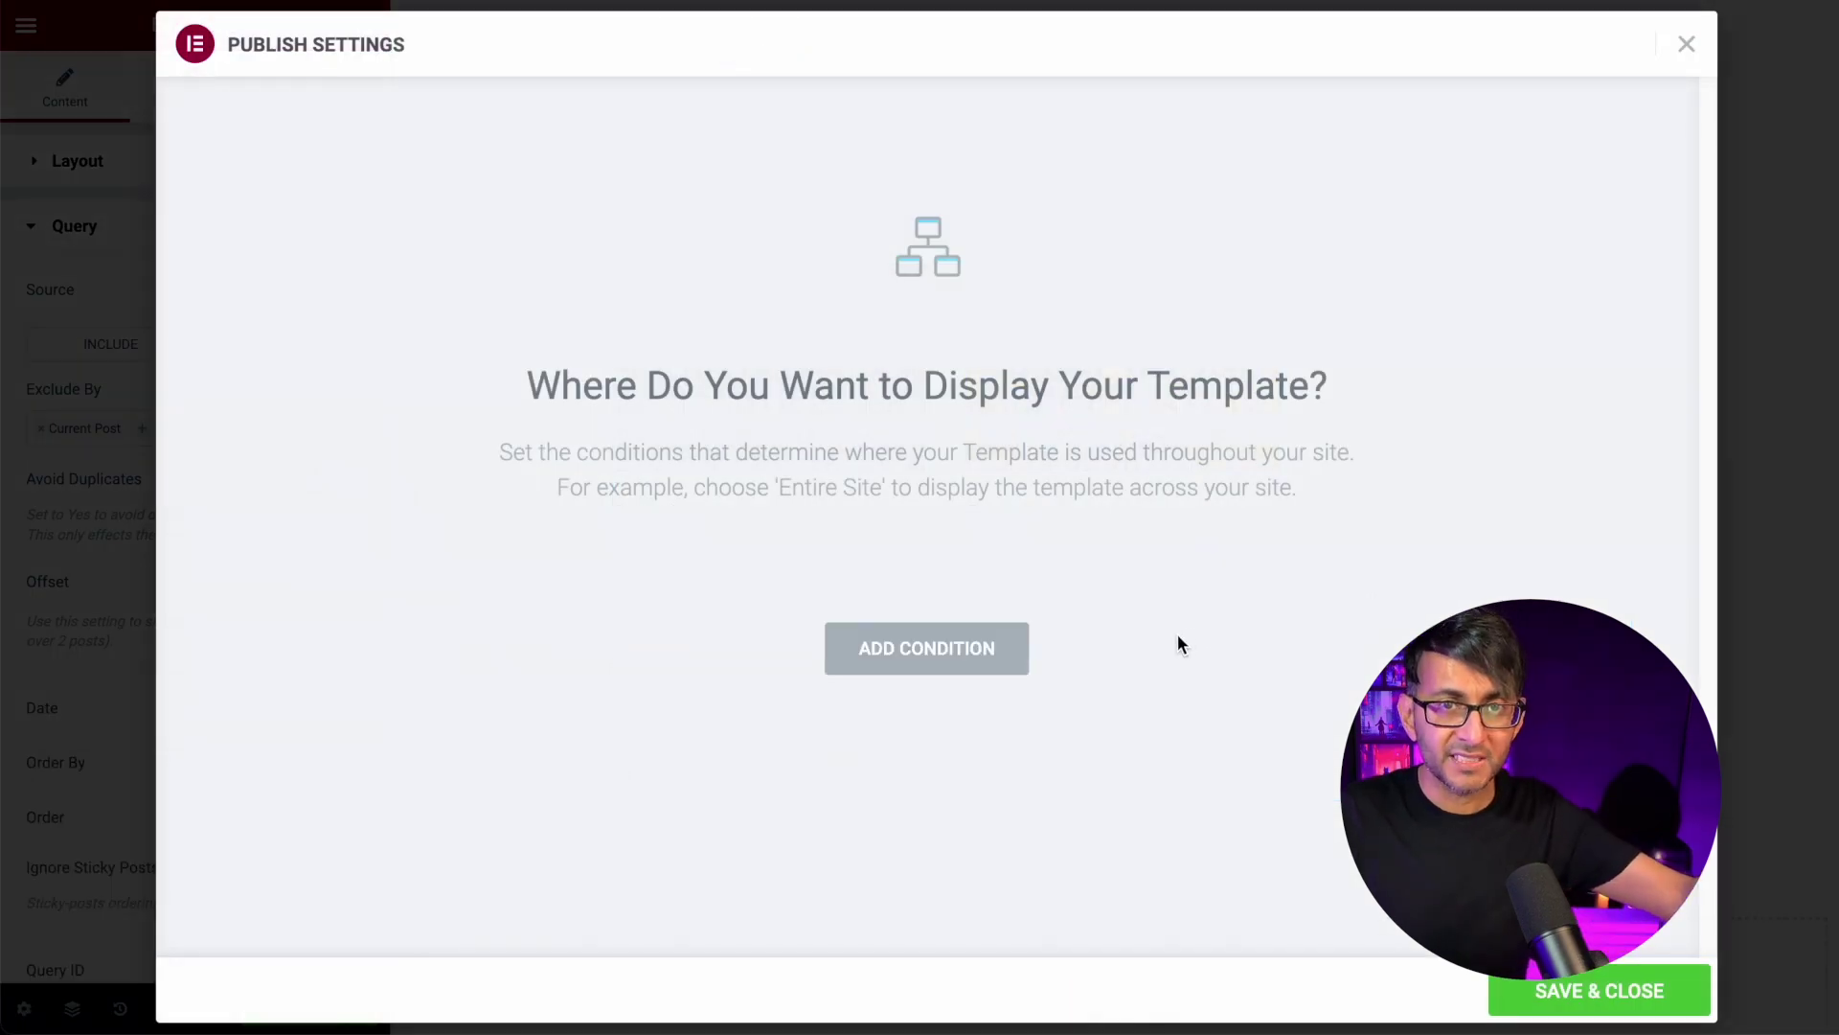
click(967, 656)
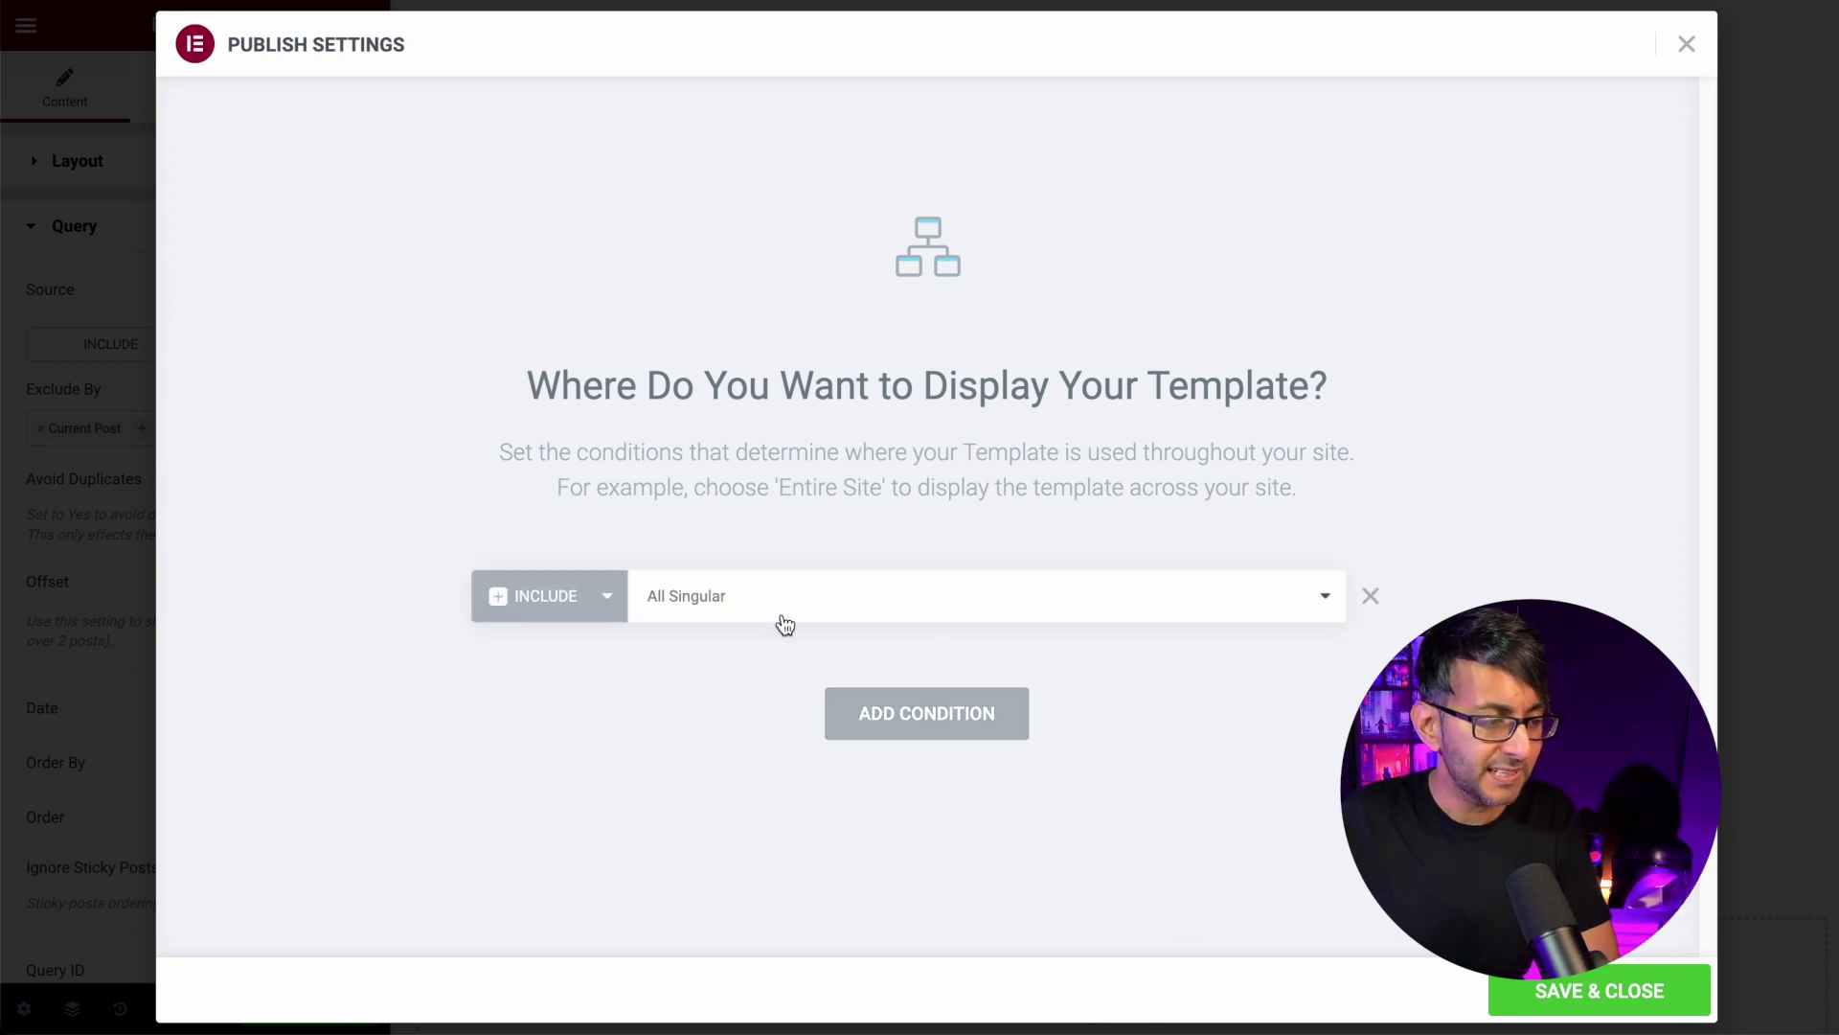
click(1325, 598)
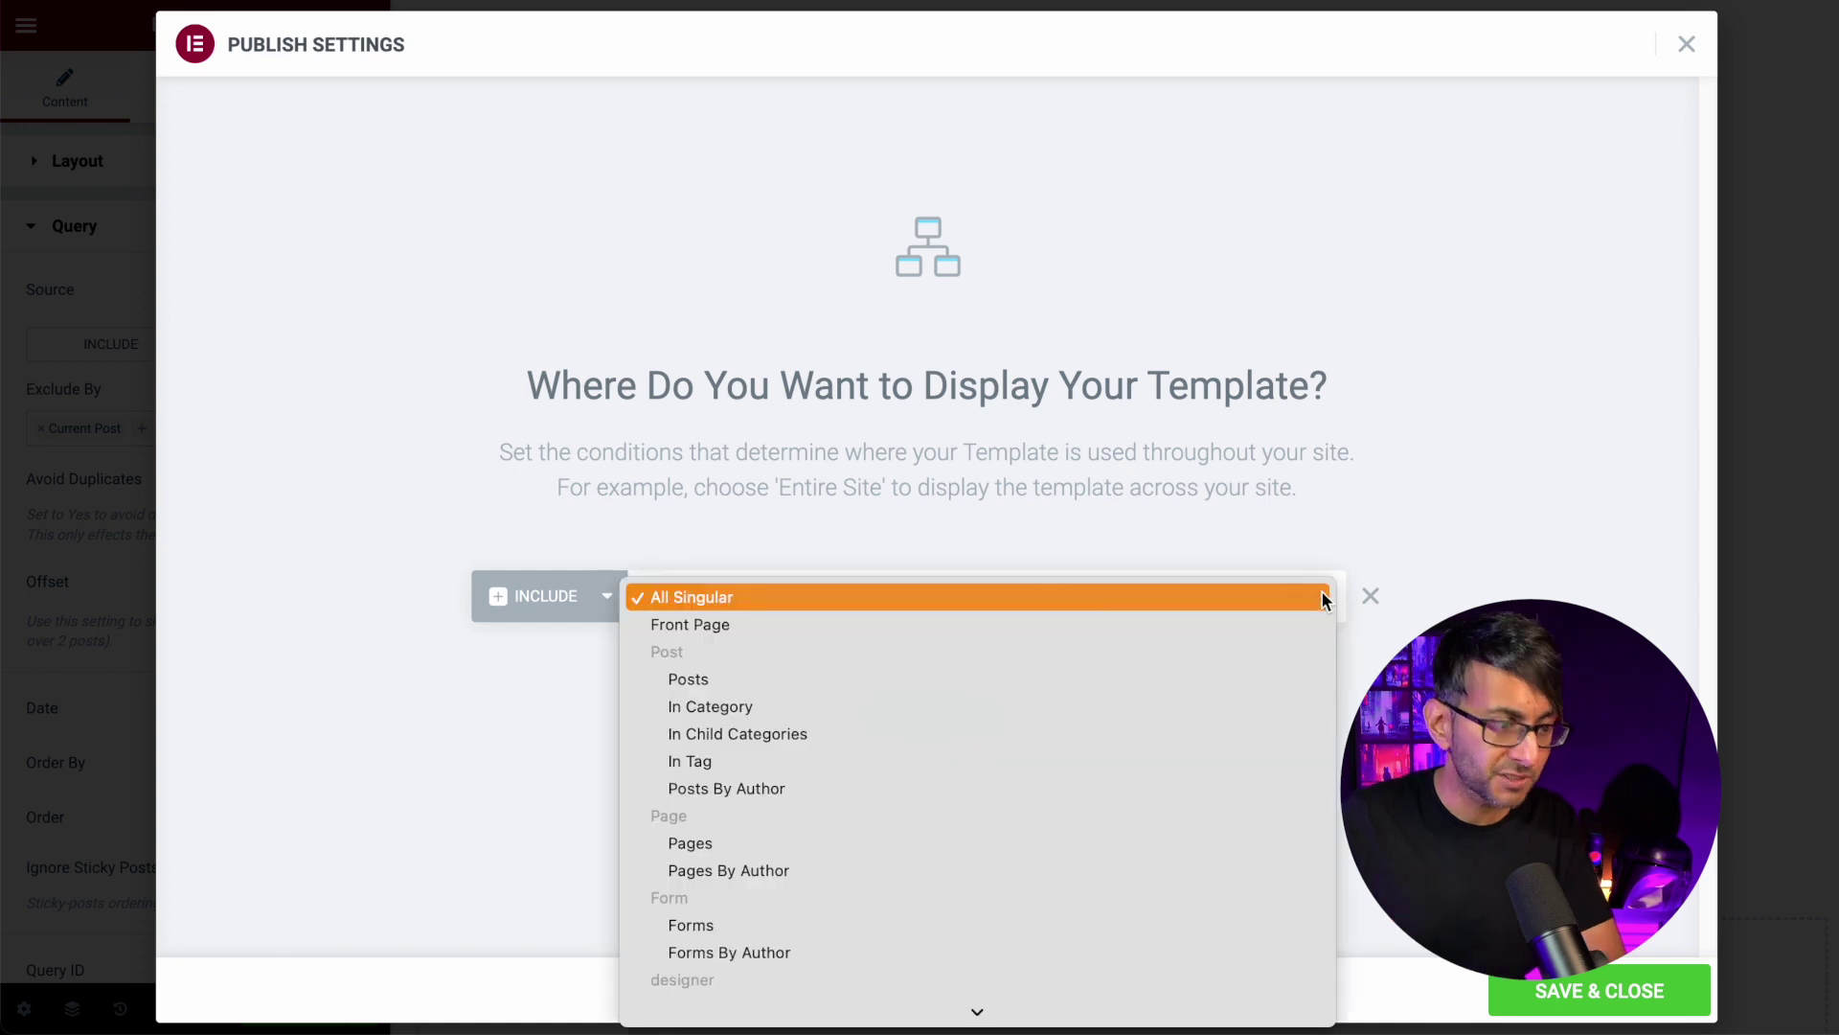
click(801, 706)
click(1237, 613)
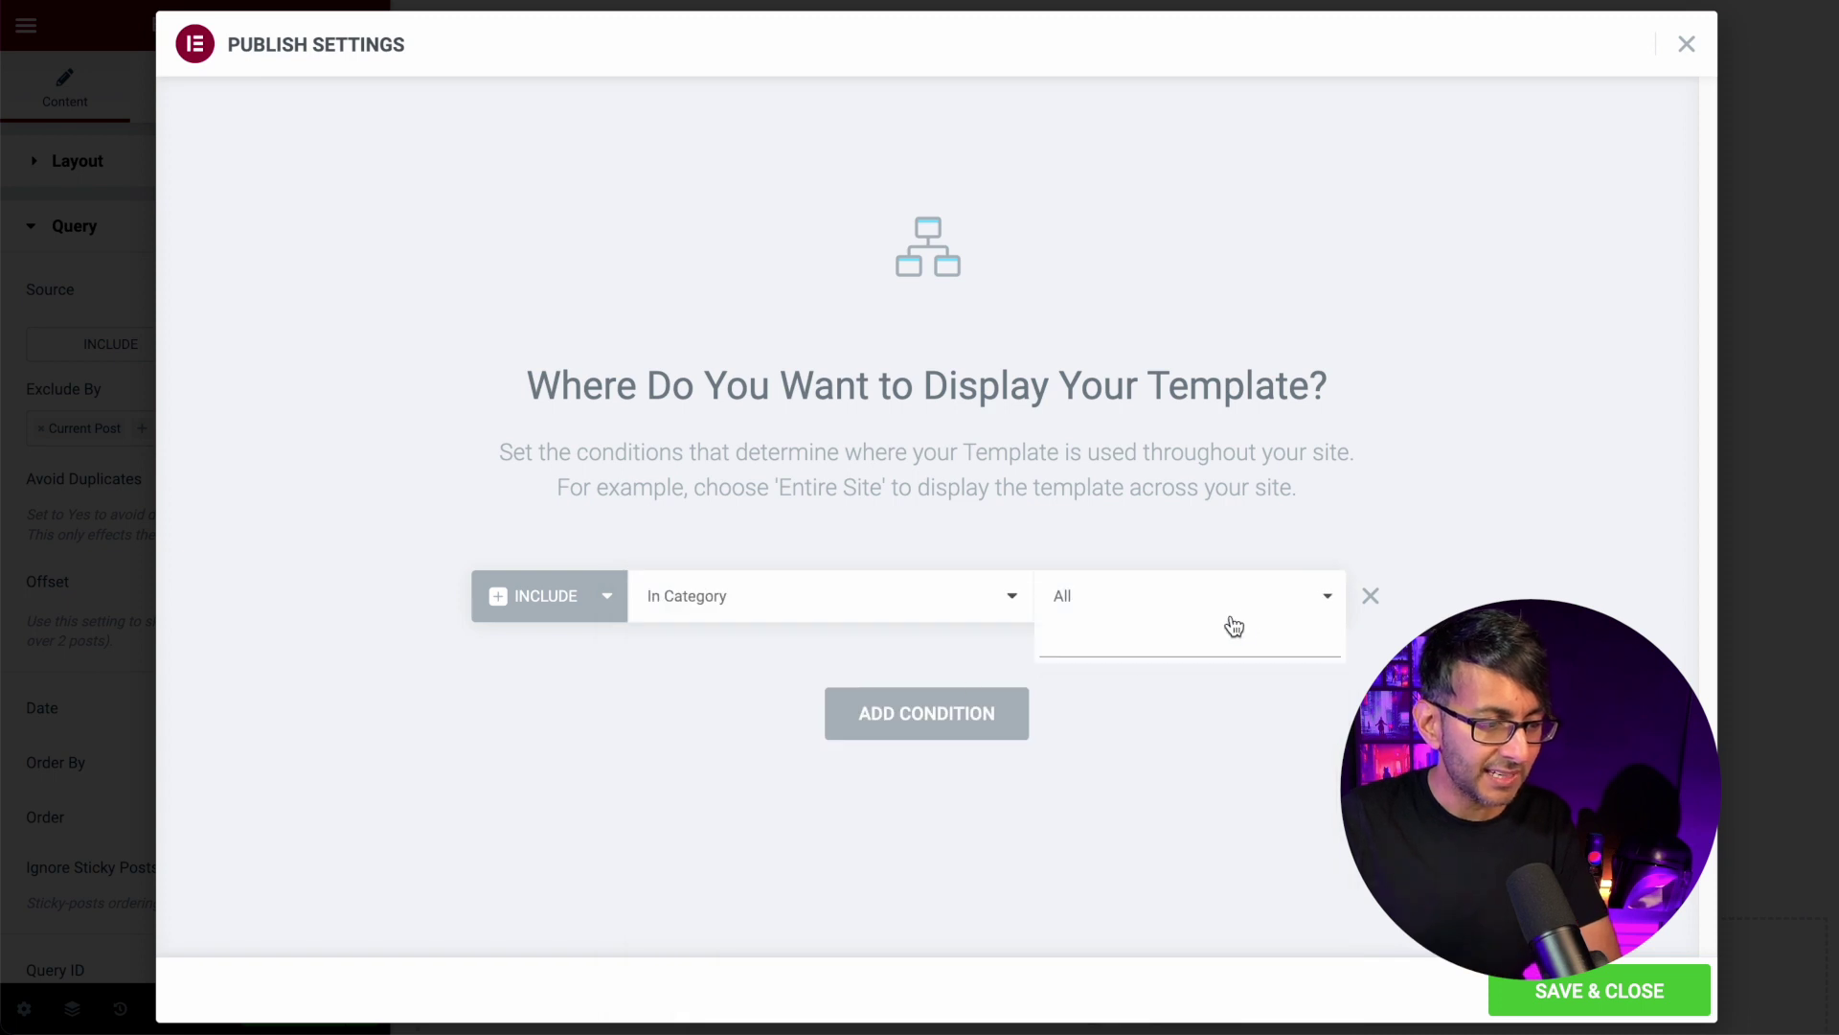
text(scre)
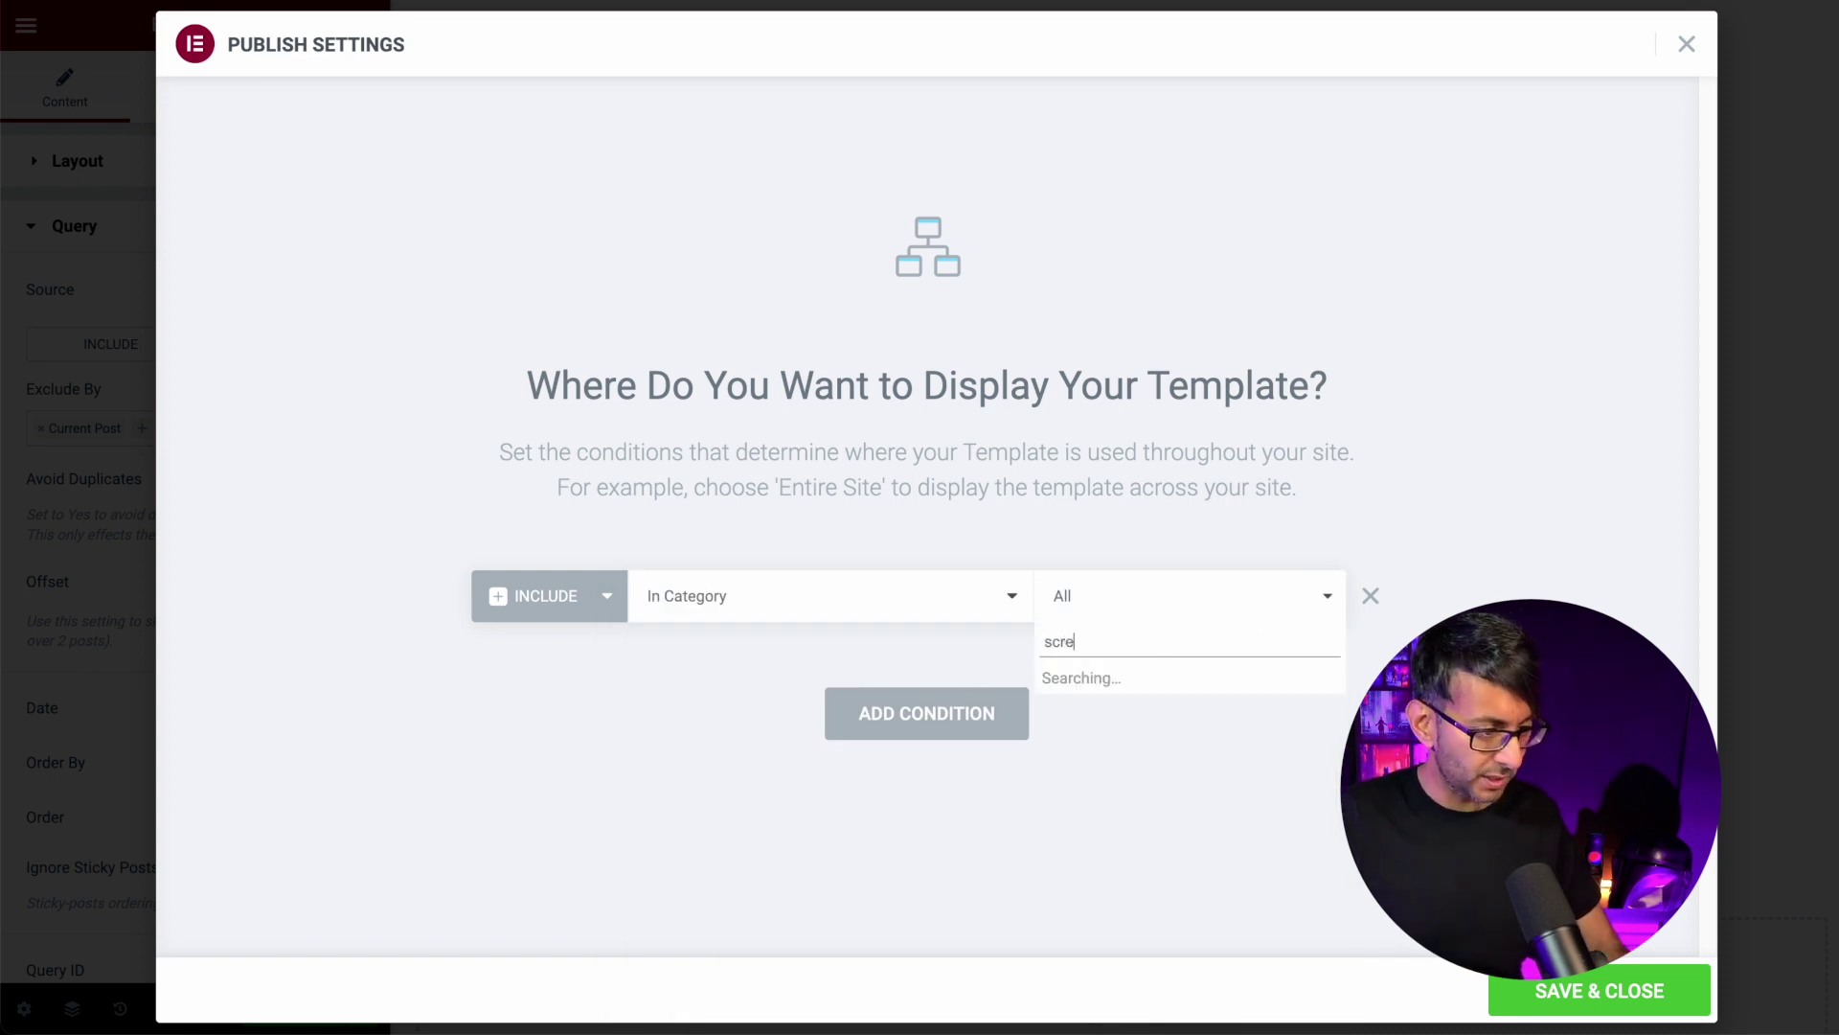
click(1114, 684)
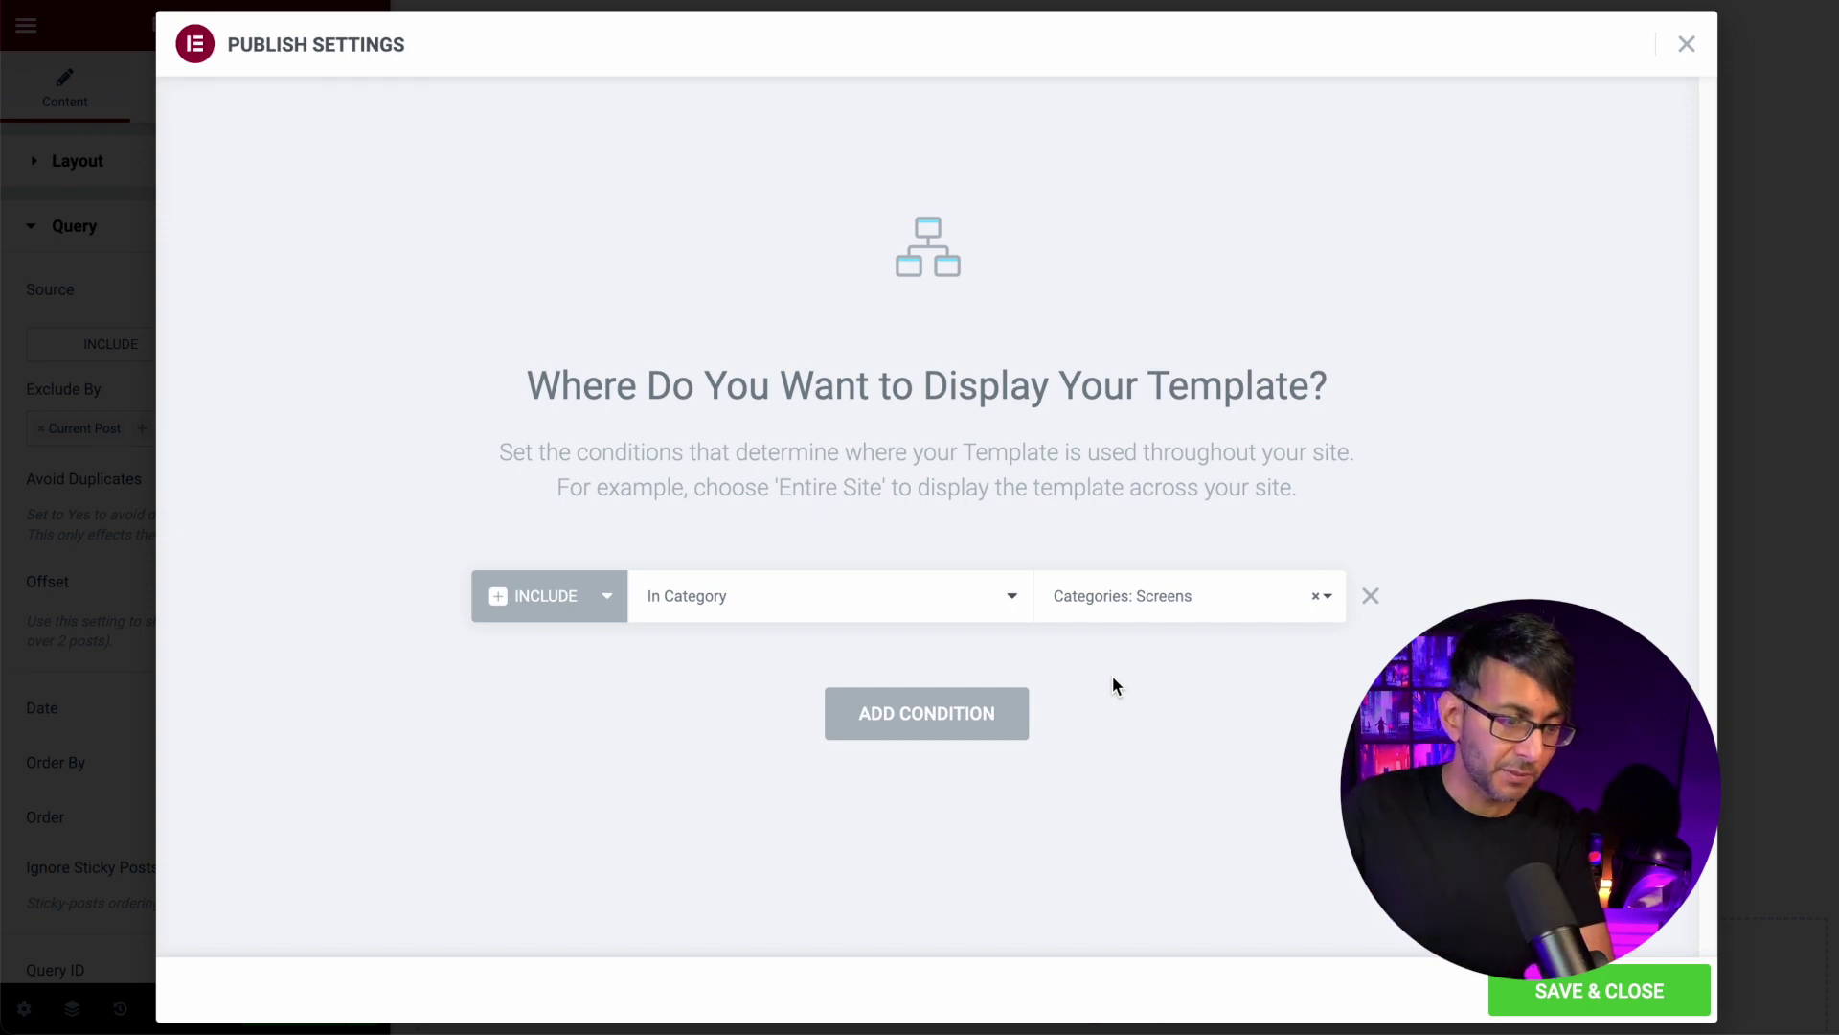
click(1590, 996)
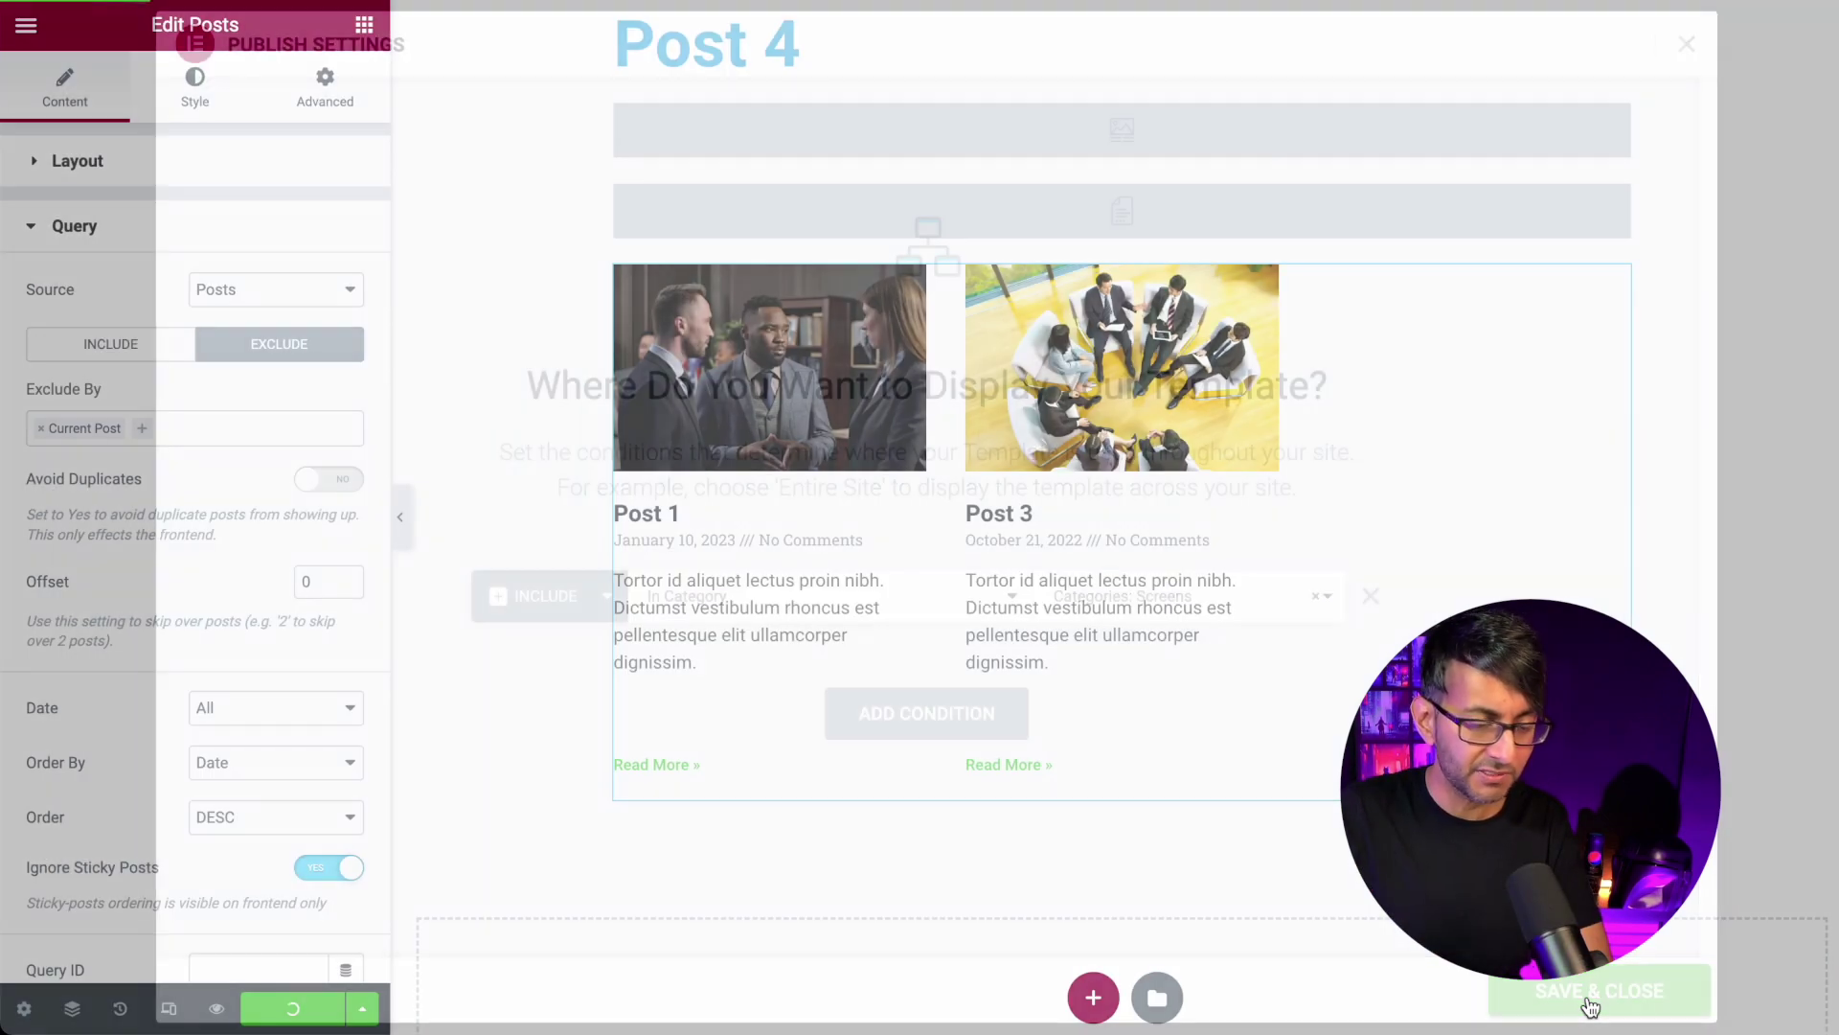
click(1117, 29)
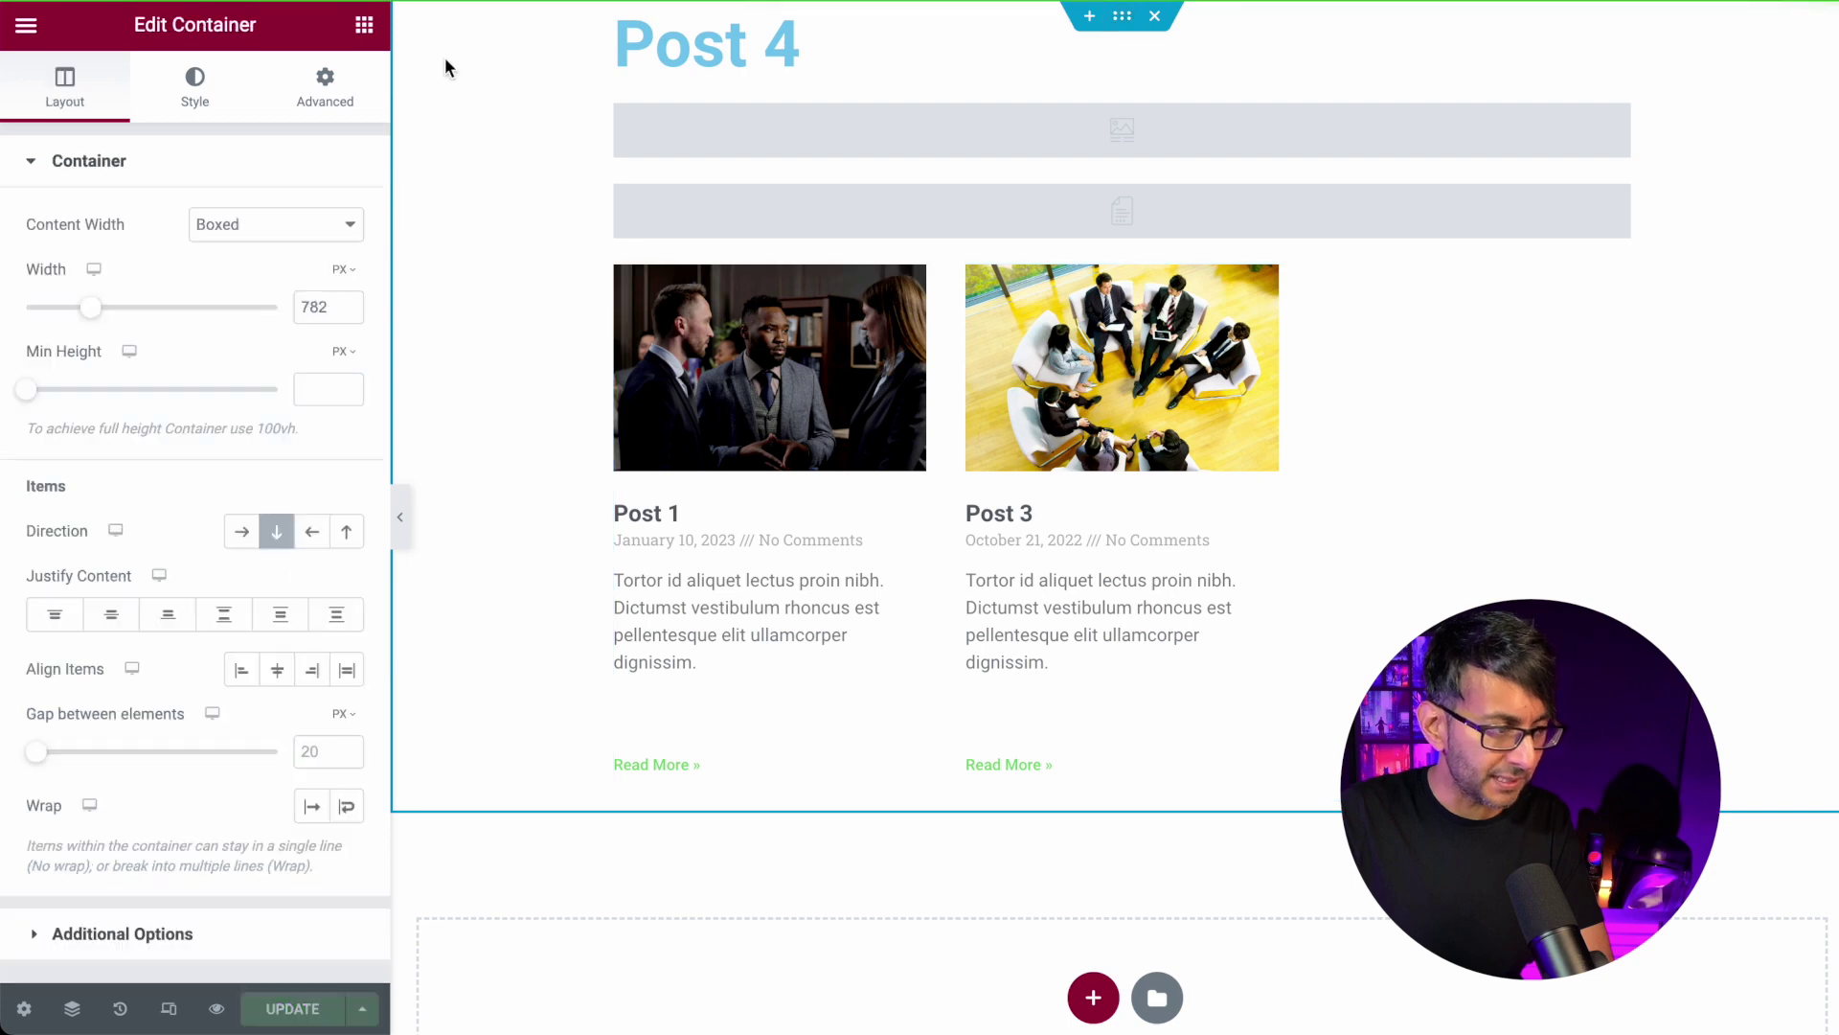
Give the post container a Classic #E4E4E4 light grey background and update the template.
click(194, 96)
click(240, 280)
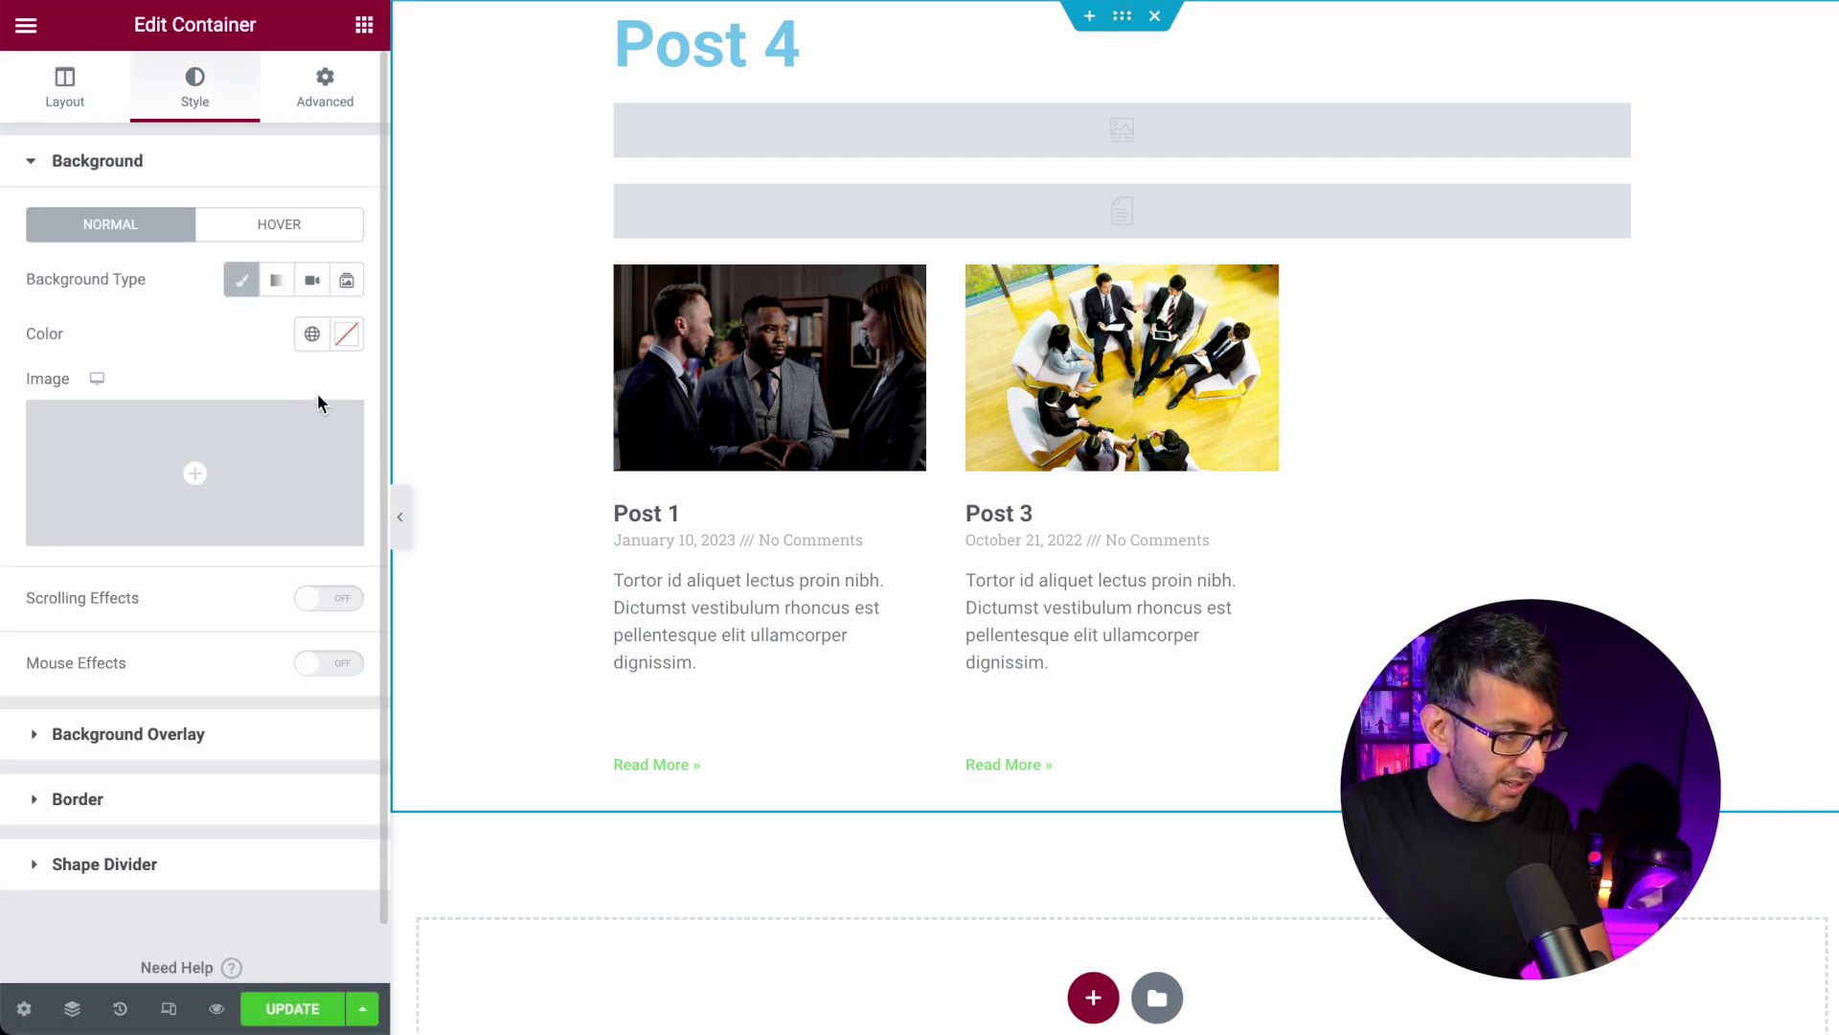
click(313, 333)
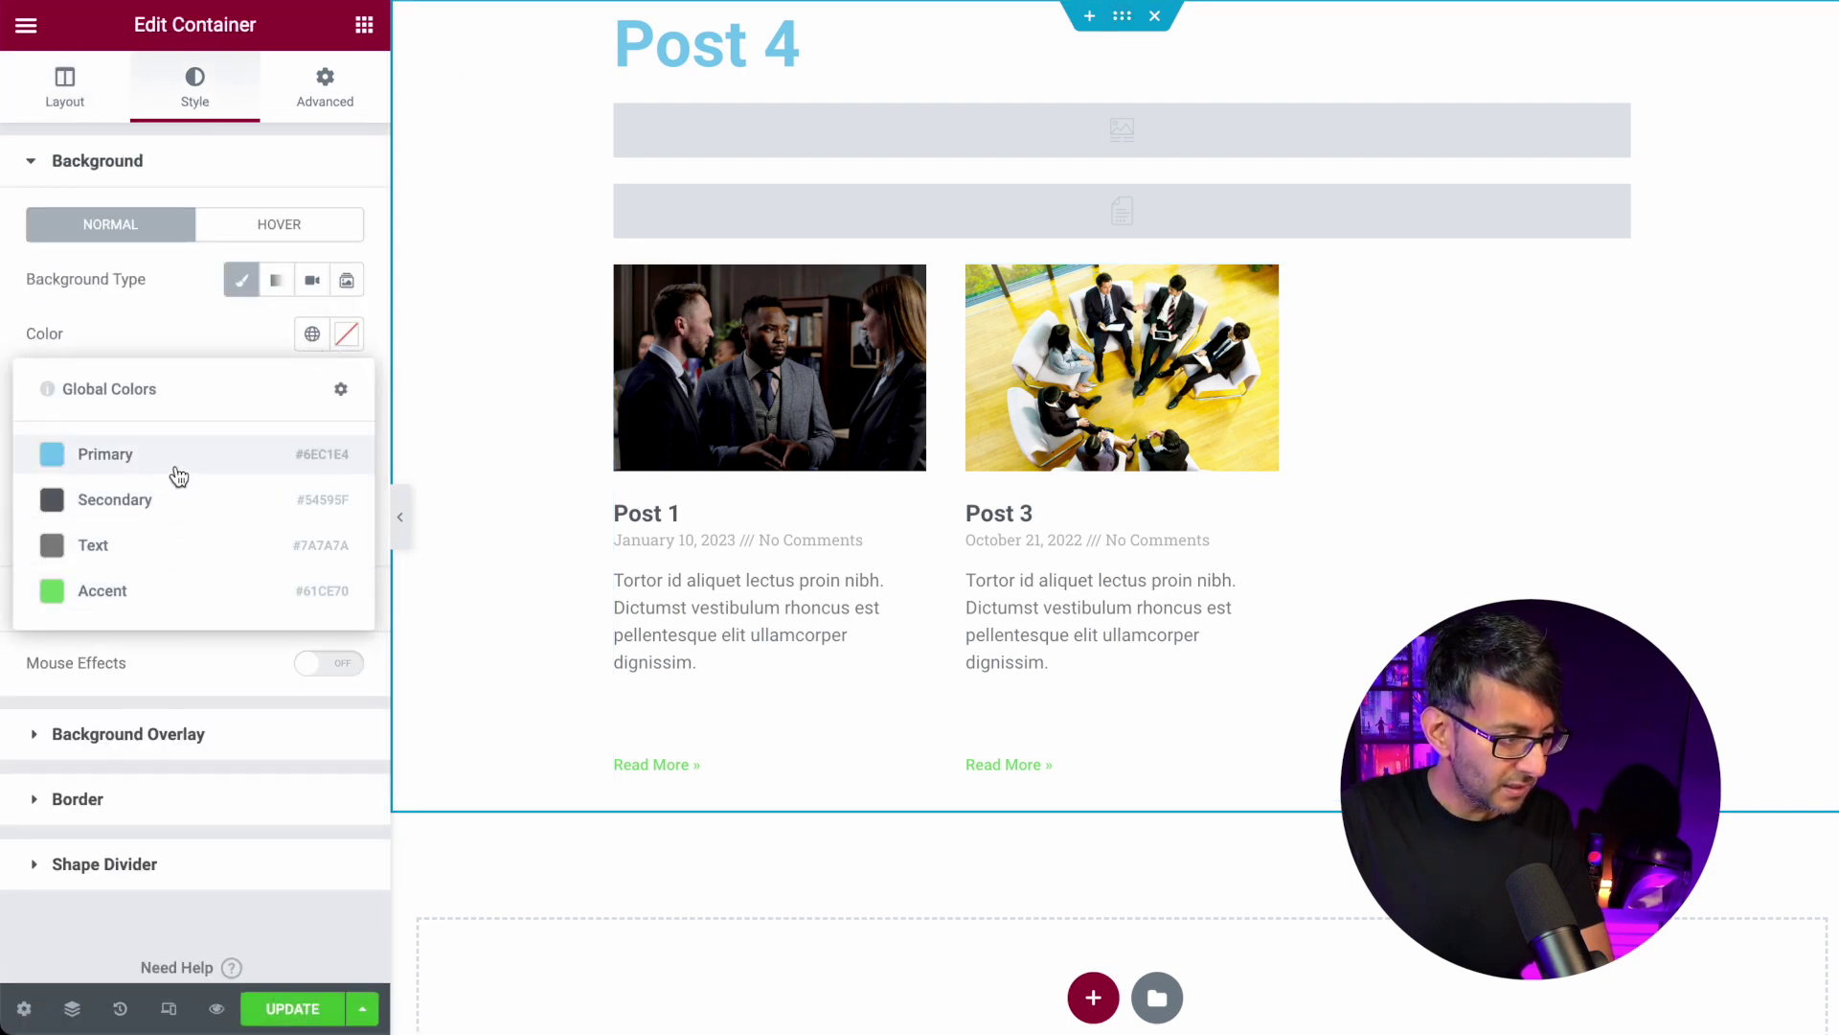
click(346, 334)
text(#DDDDDD)
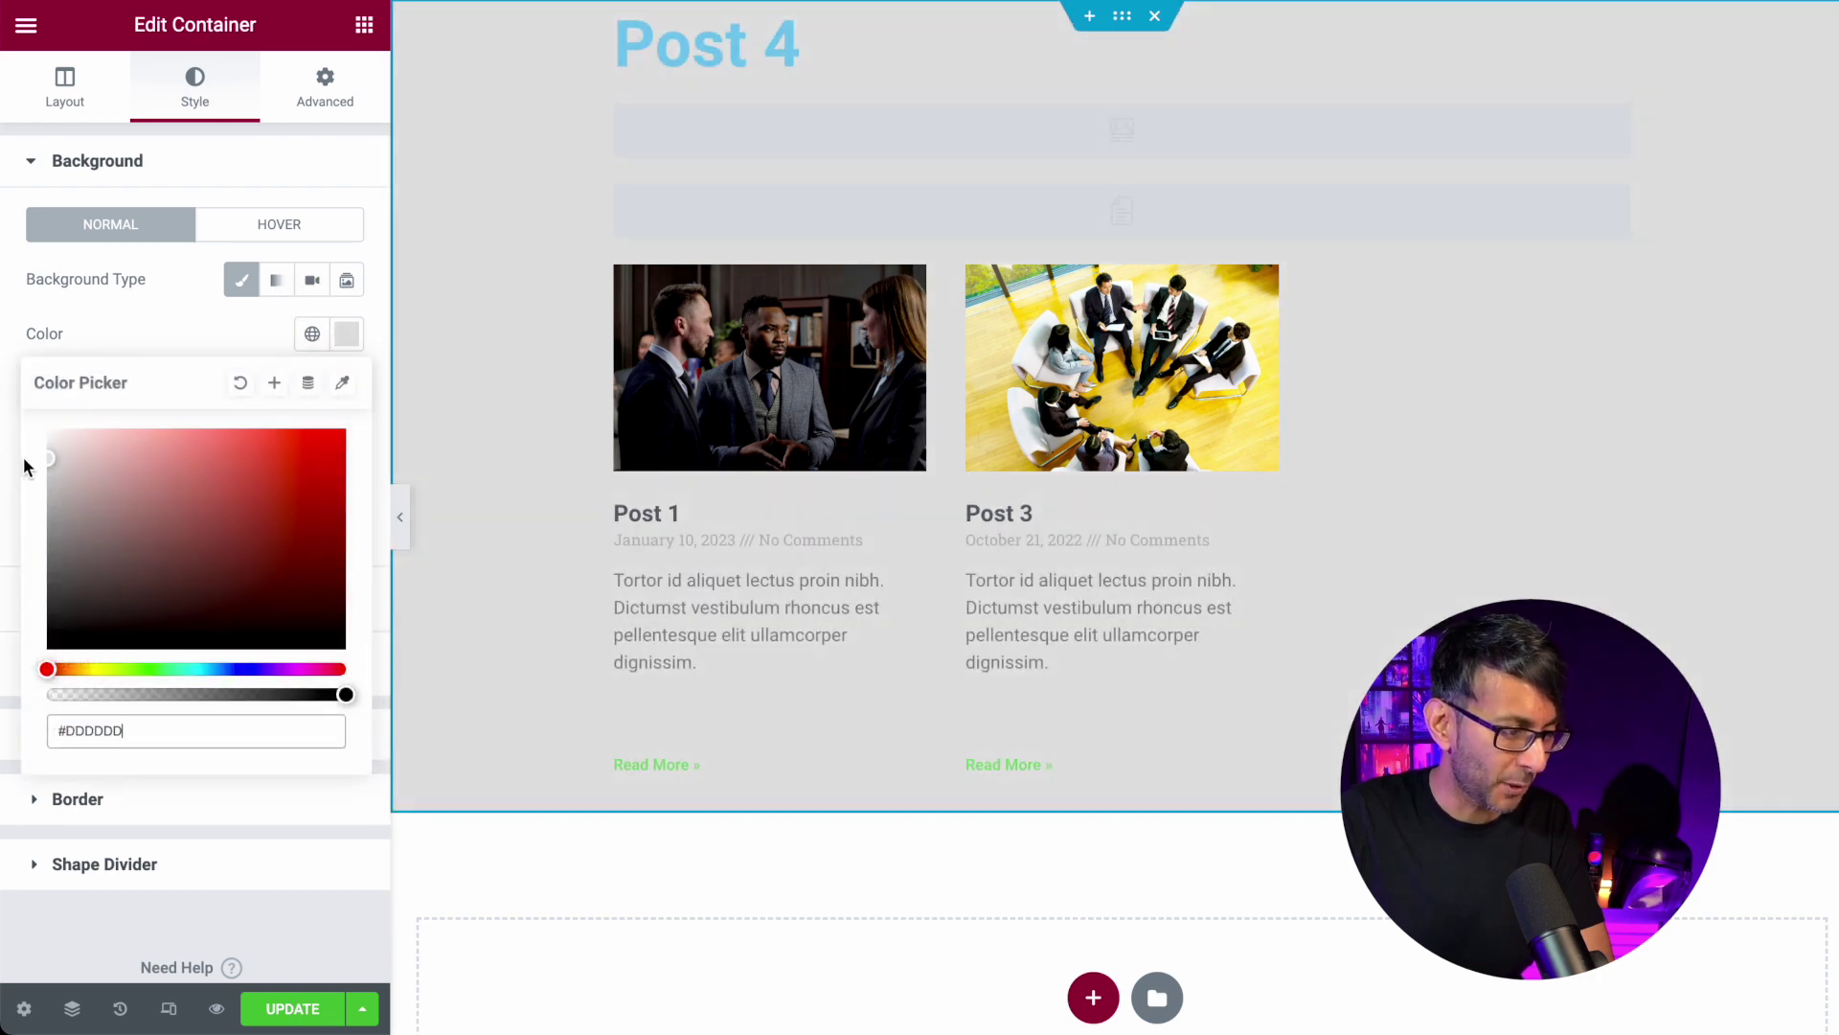
click(335, 1009)
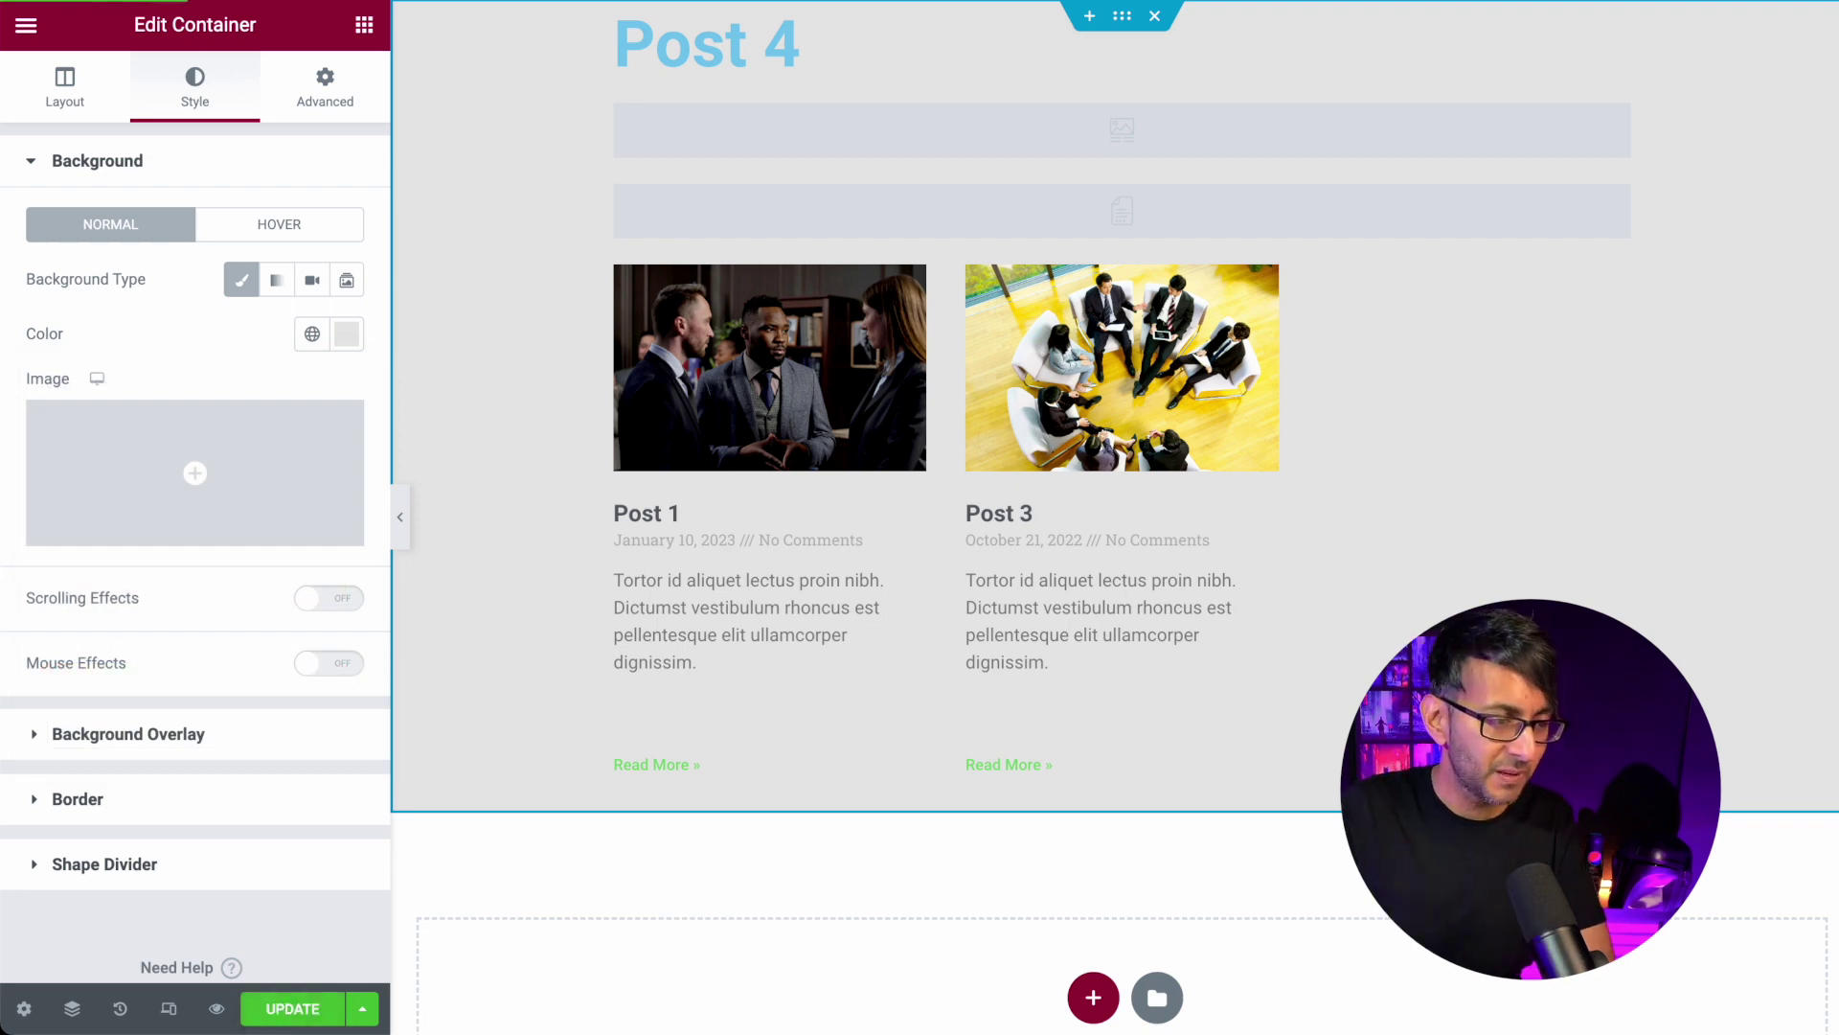
Copy the grey container and return to the saved templates list.
right_click(1121, 15)
click(1229, 184)
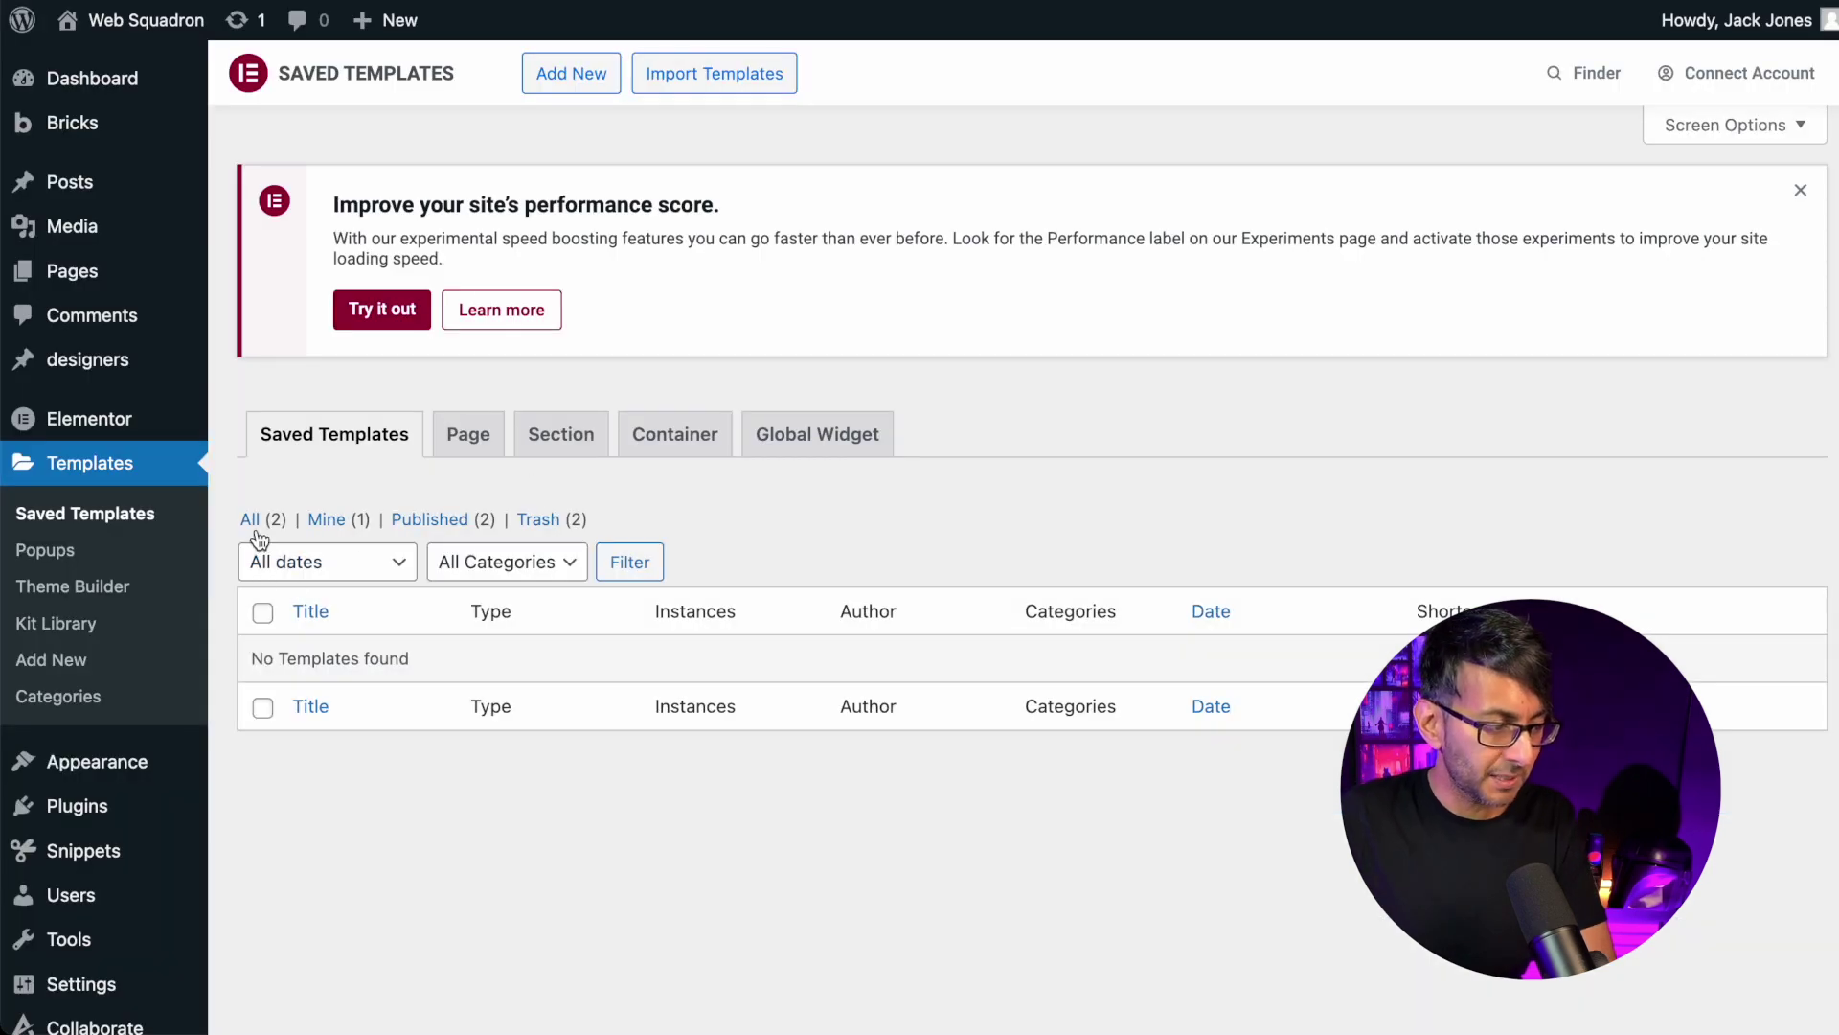
click(253, 523)
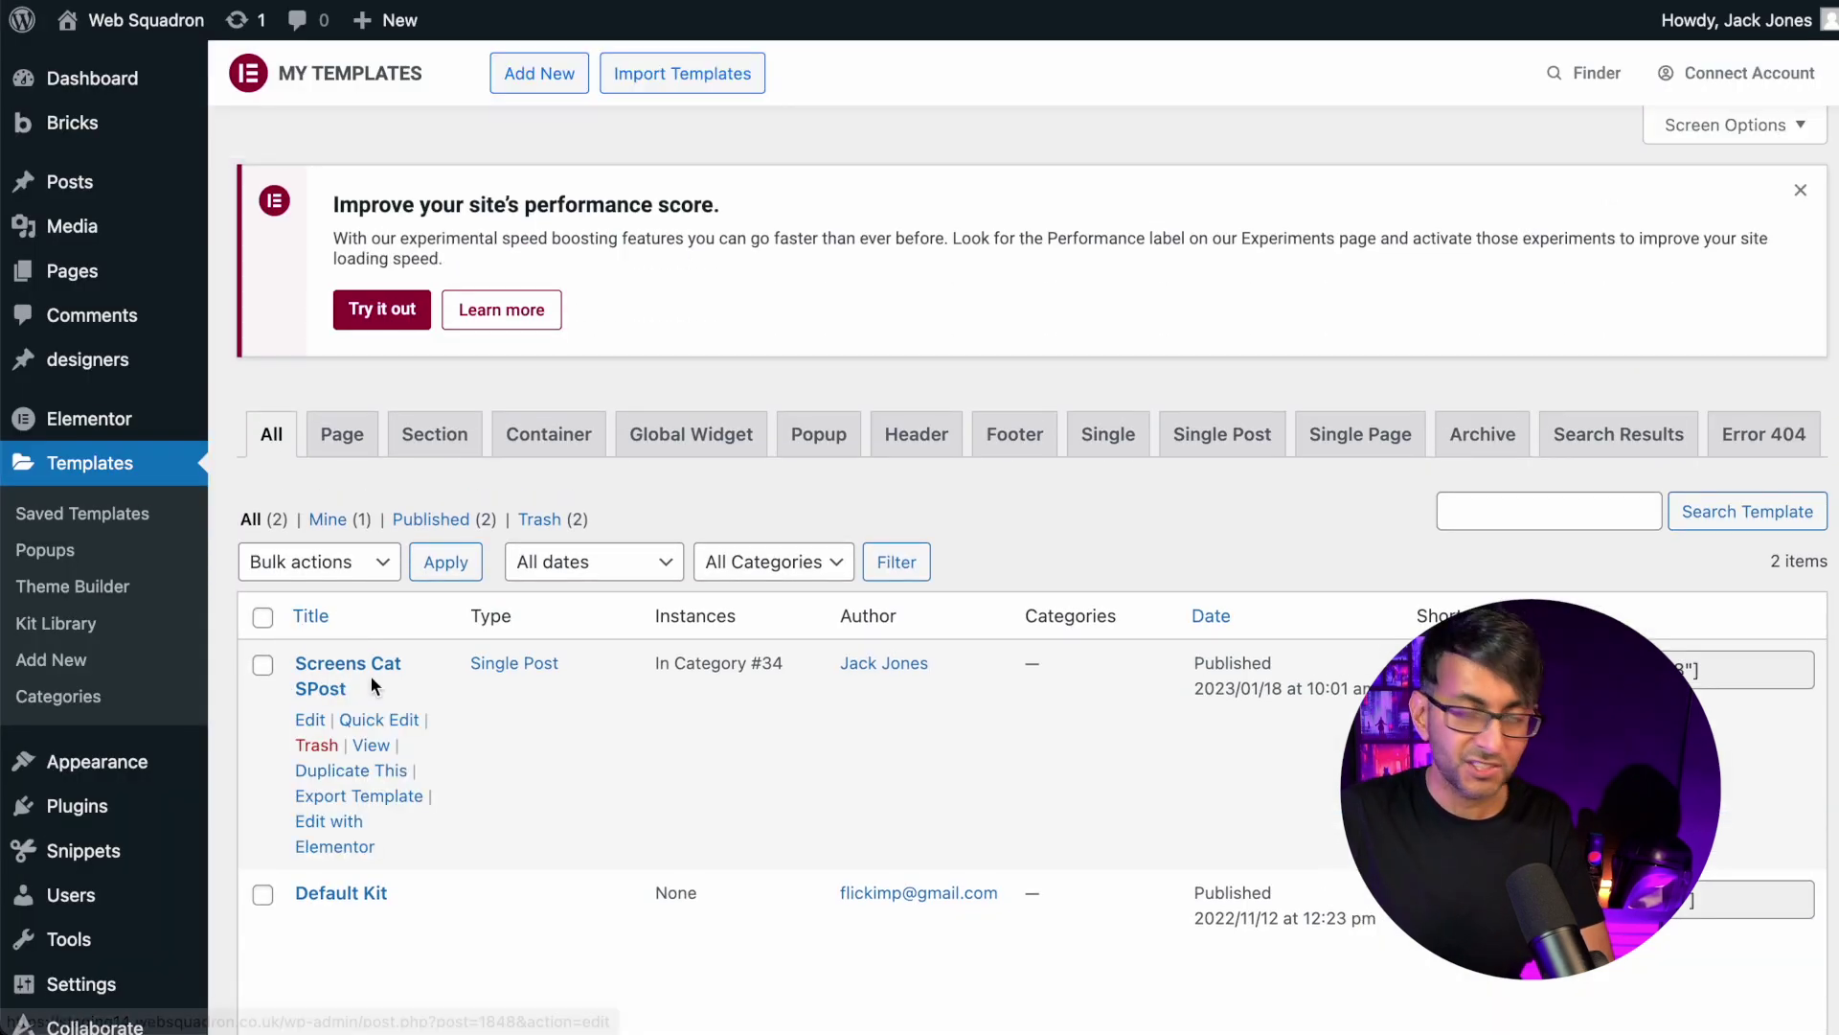
Create a second Single Post template named 'Posts Cat Spost'.
scroll(393, 694, down, 3)
scroll(493, 431, up, 3)
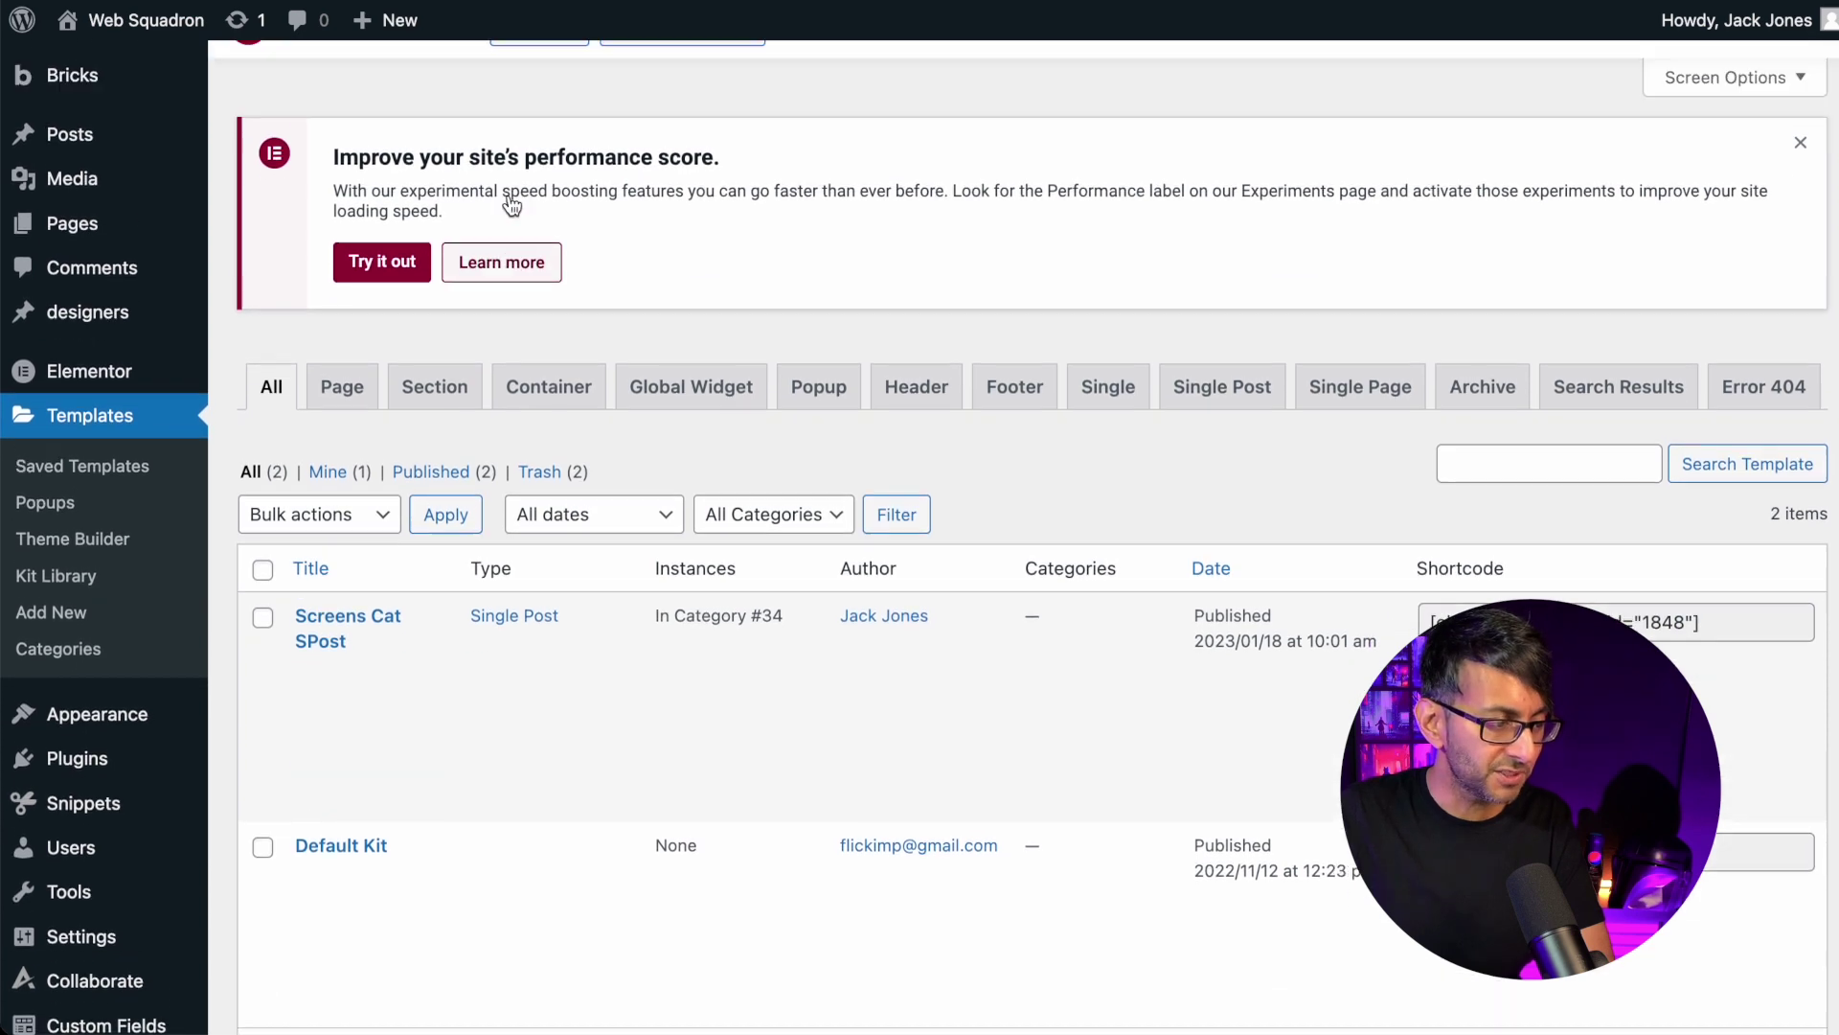
click(540, 74)
click(1063, 510)
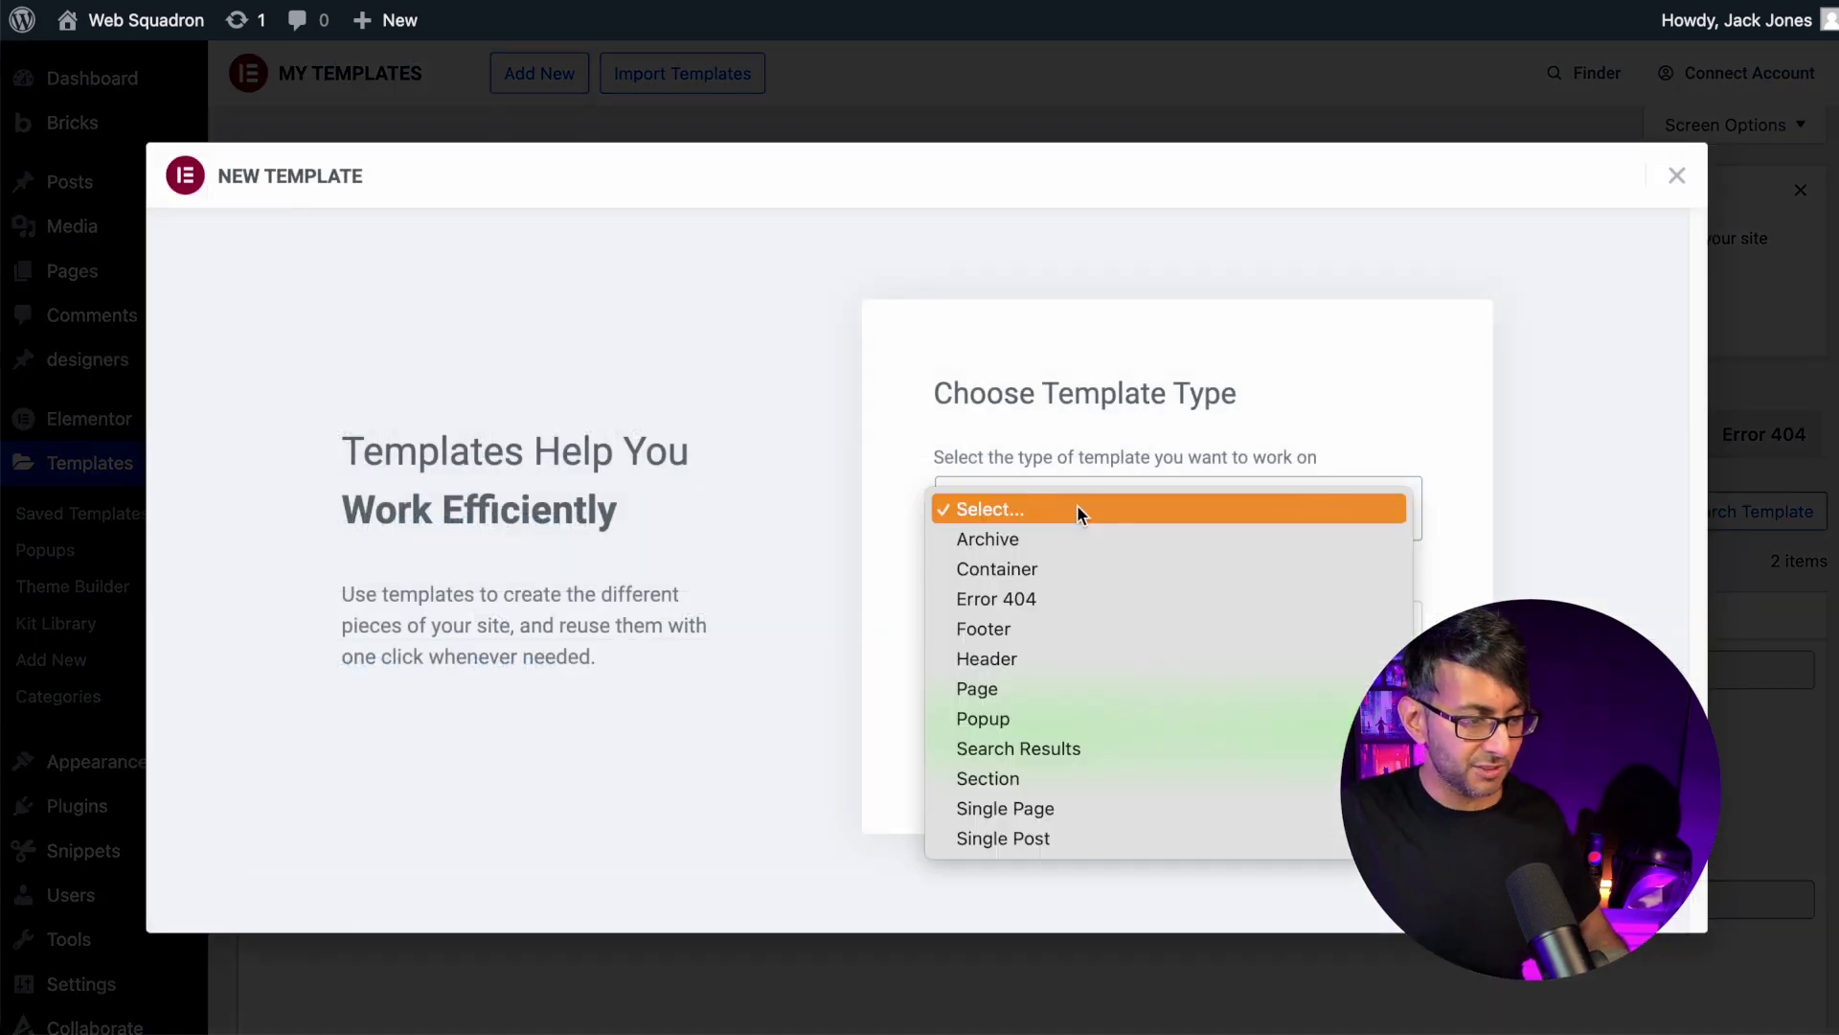
click(1090, 824)
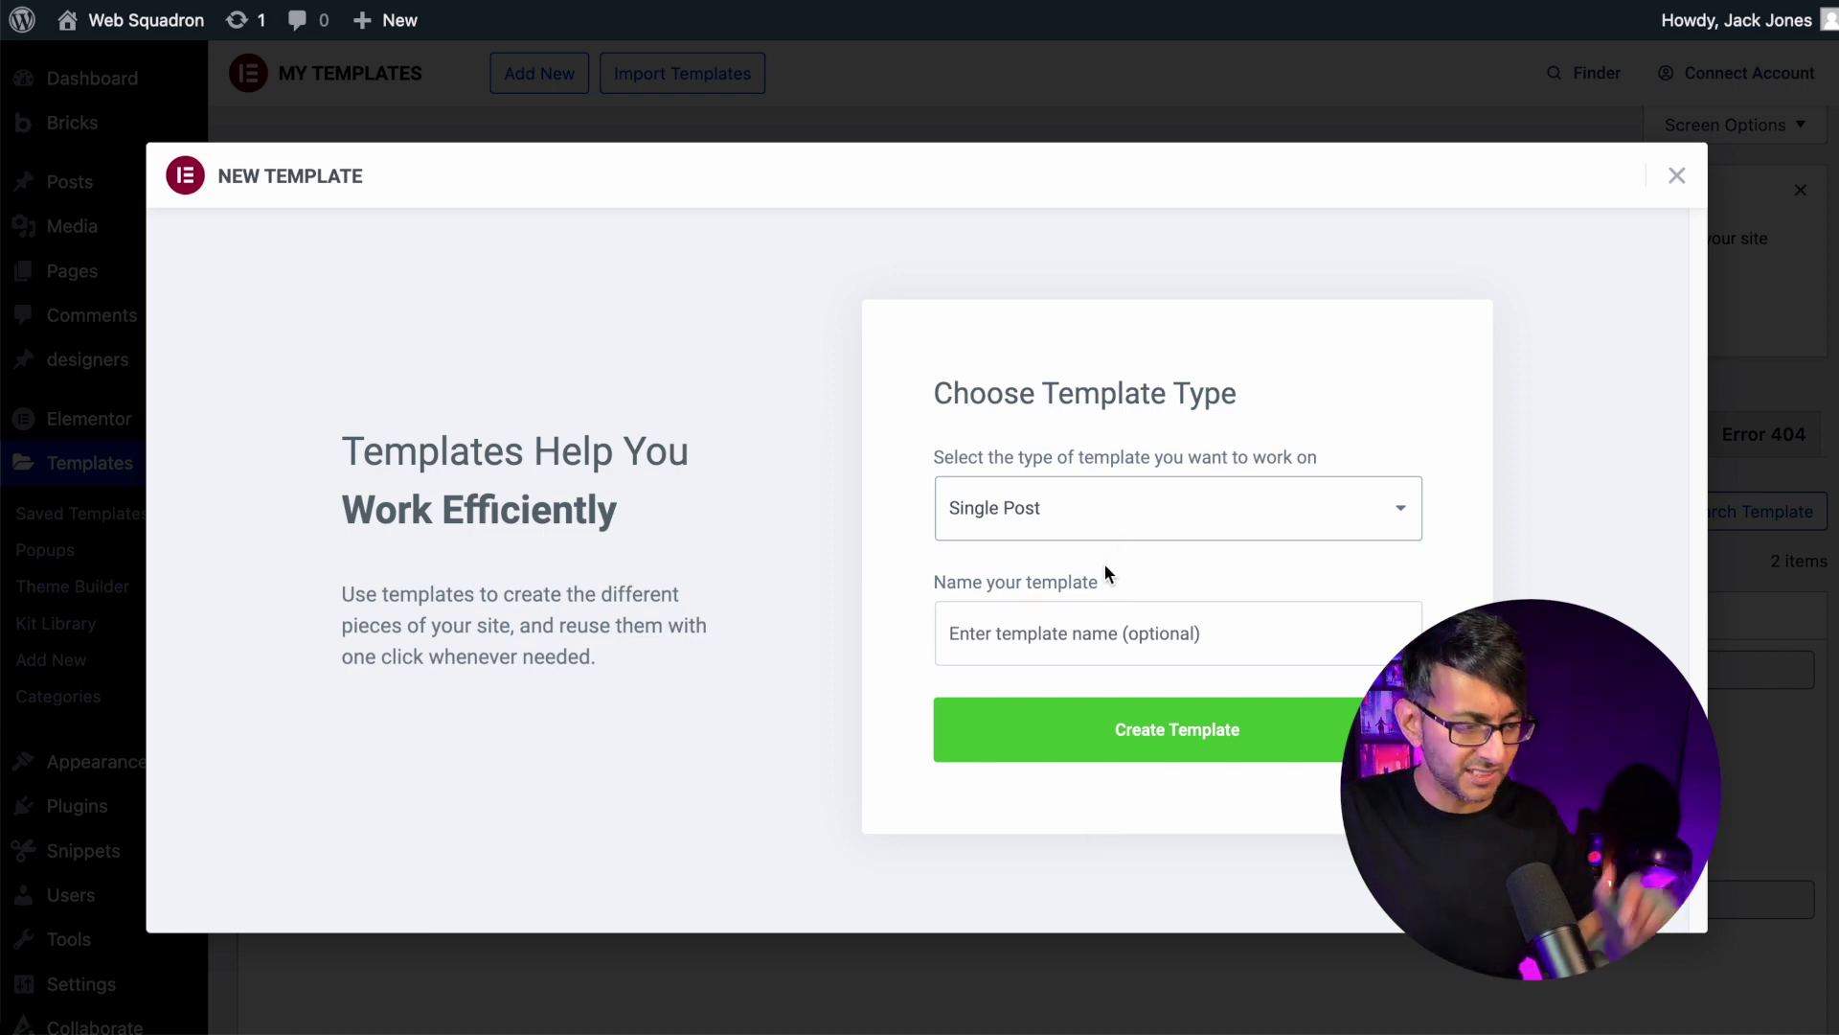
click(1095, 611)
text(Posts Cat Spost)
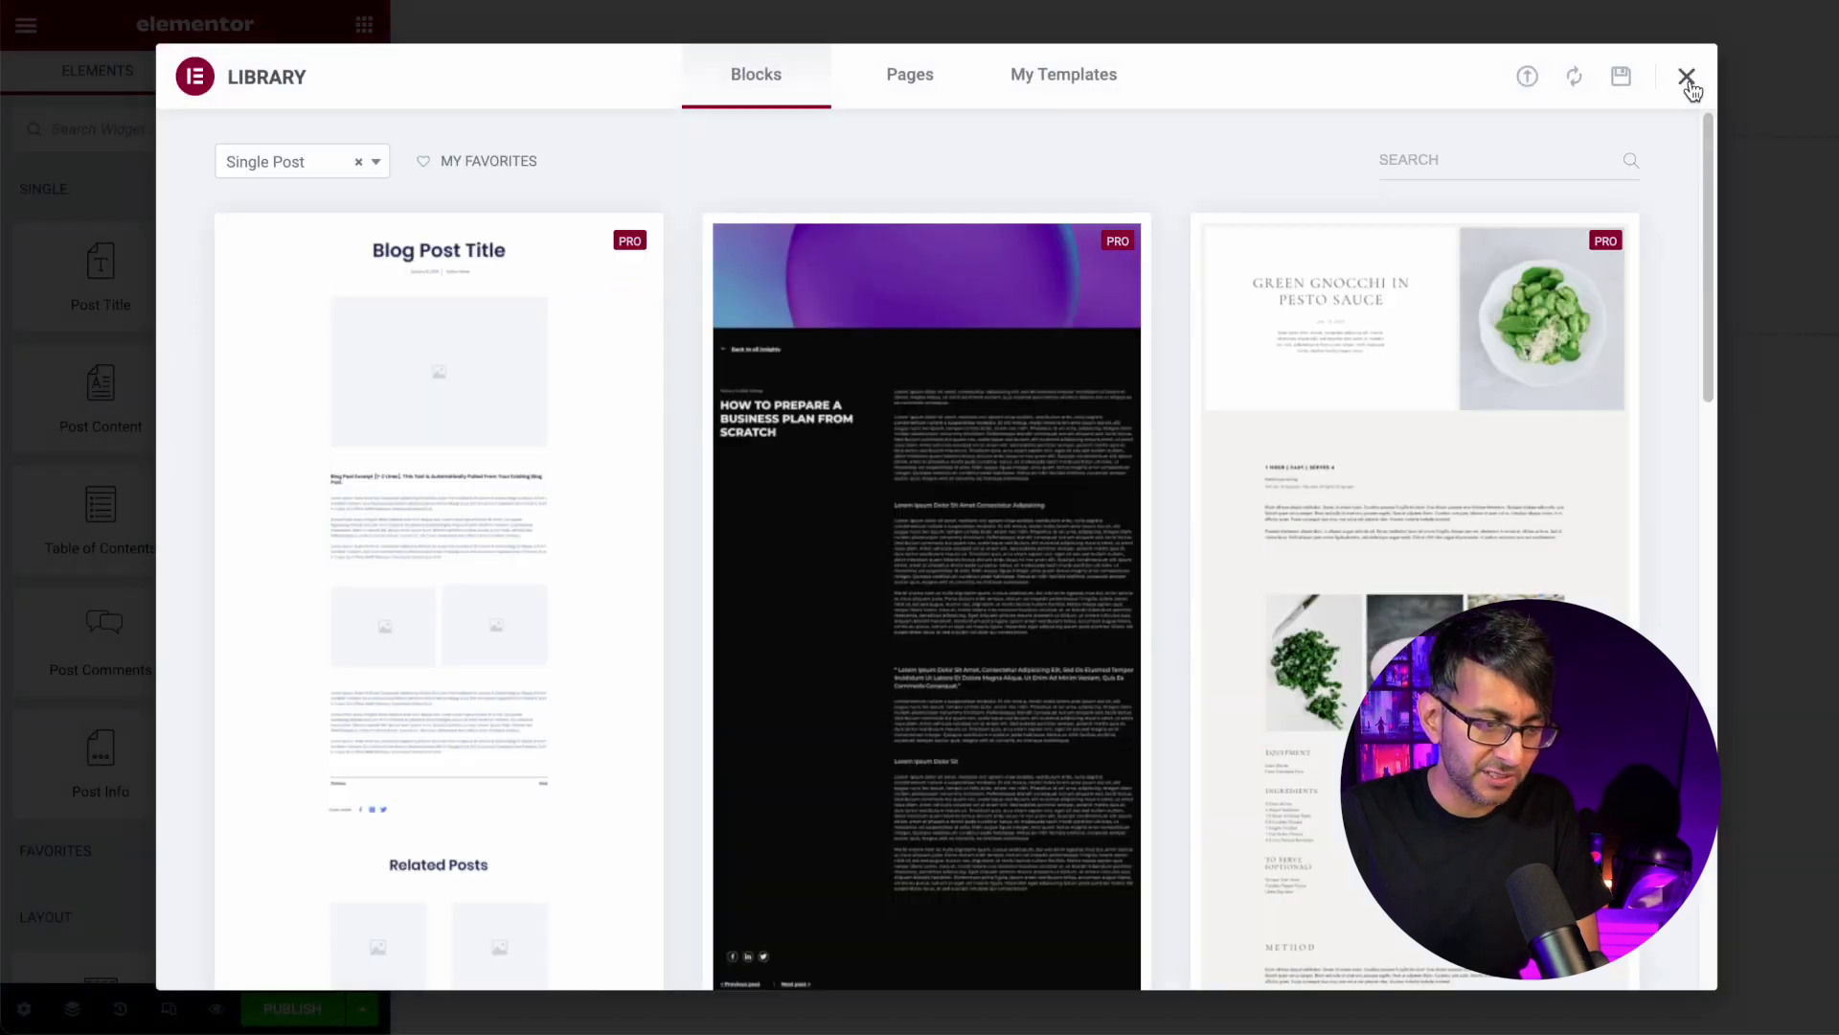
Paste the copied grey container and posts grid onto the new template's canvas.
click(1688, 77)
right_click(877, 273)
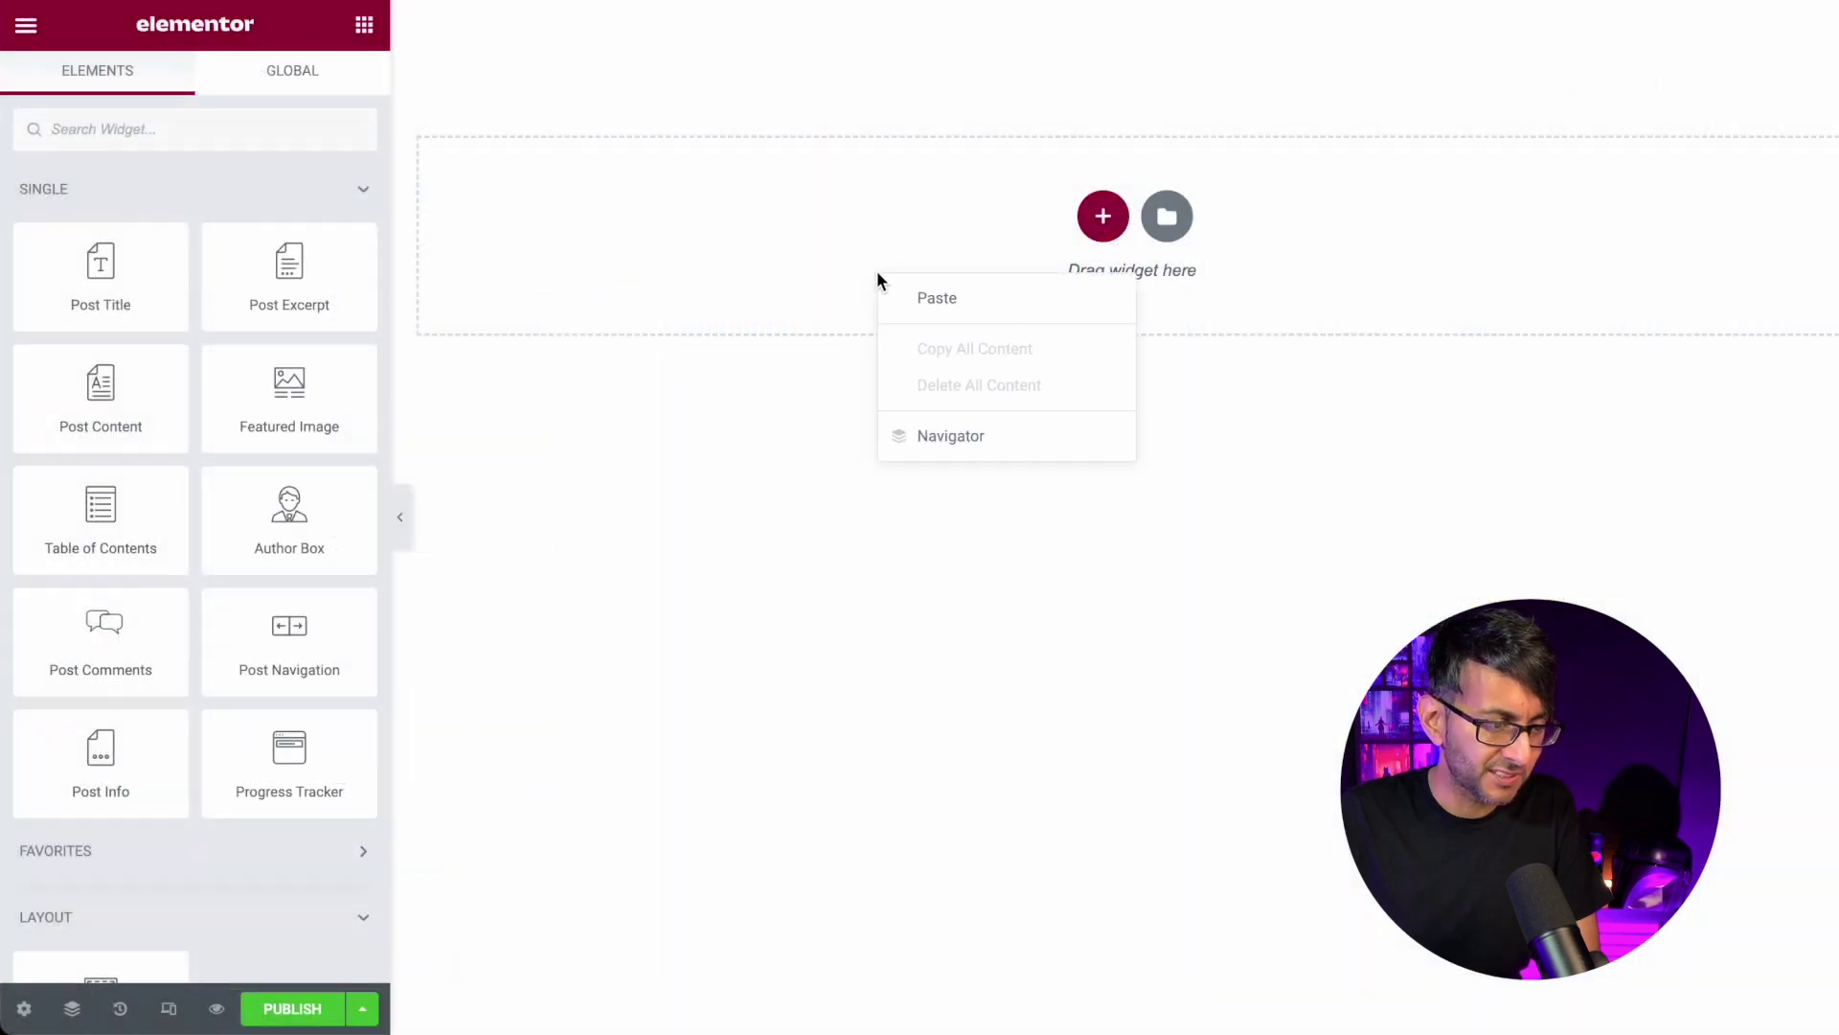
click(954, 298)
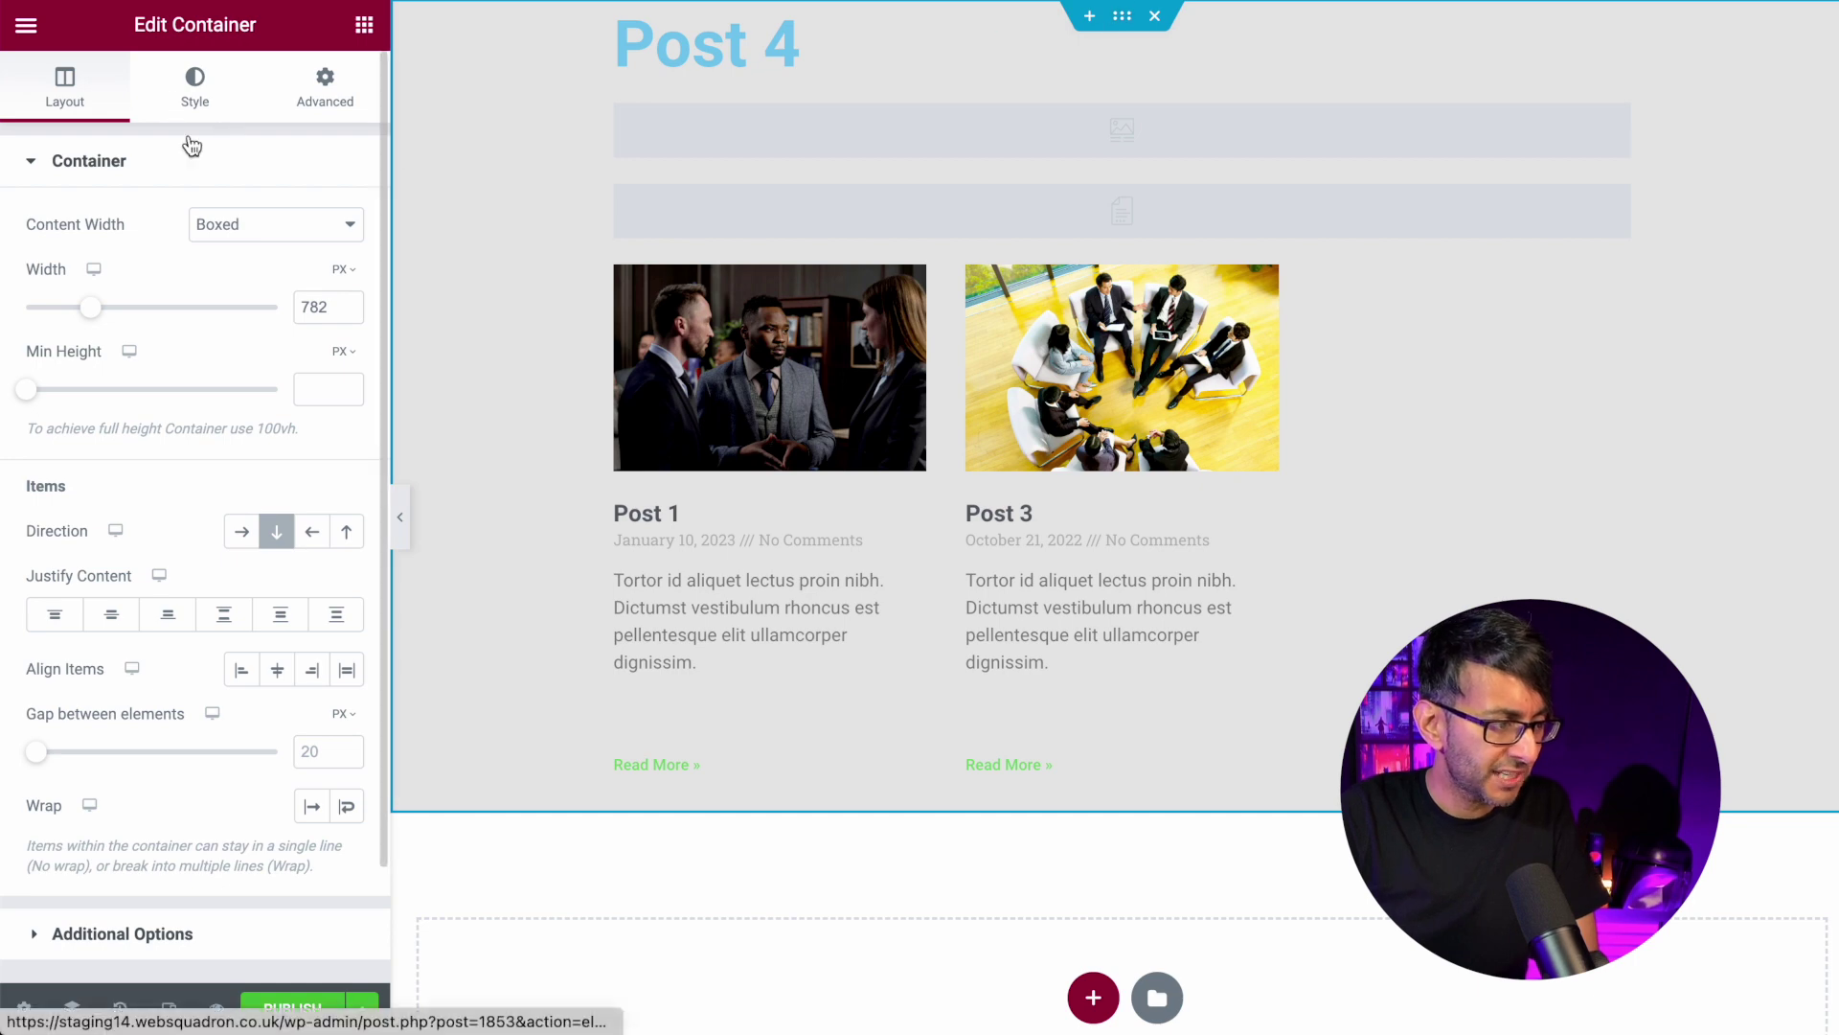
Clear the container's grey background colour so the layout is white.
click(191, 103)
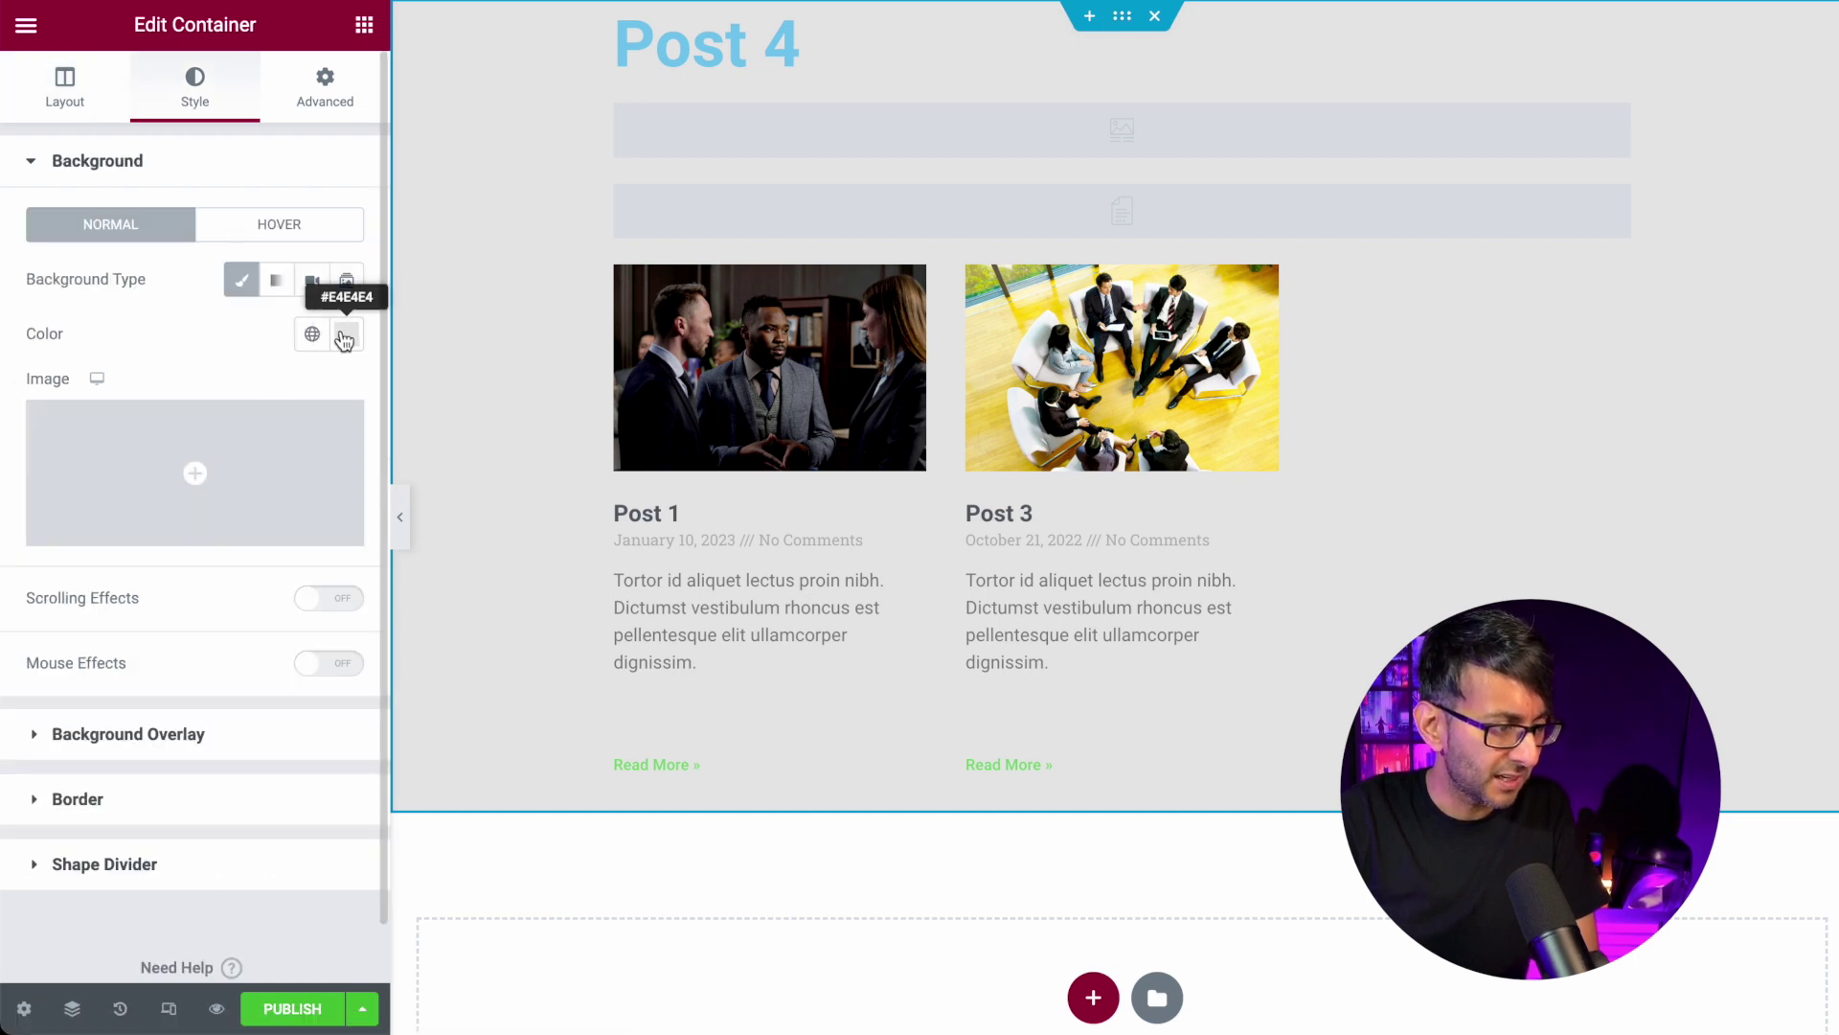
click(344, 337)
click(240, 382)
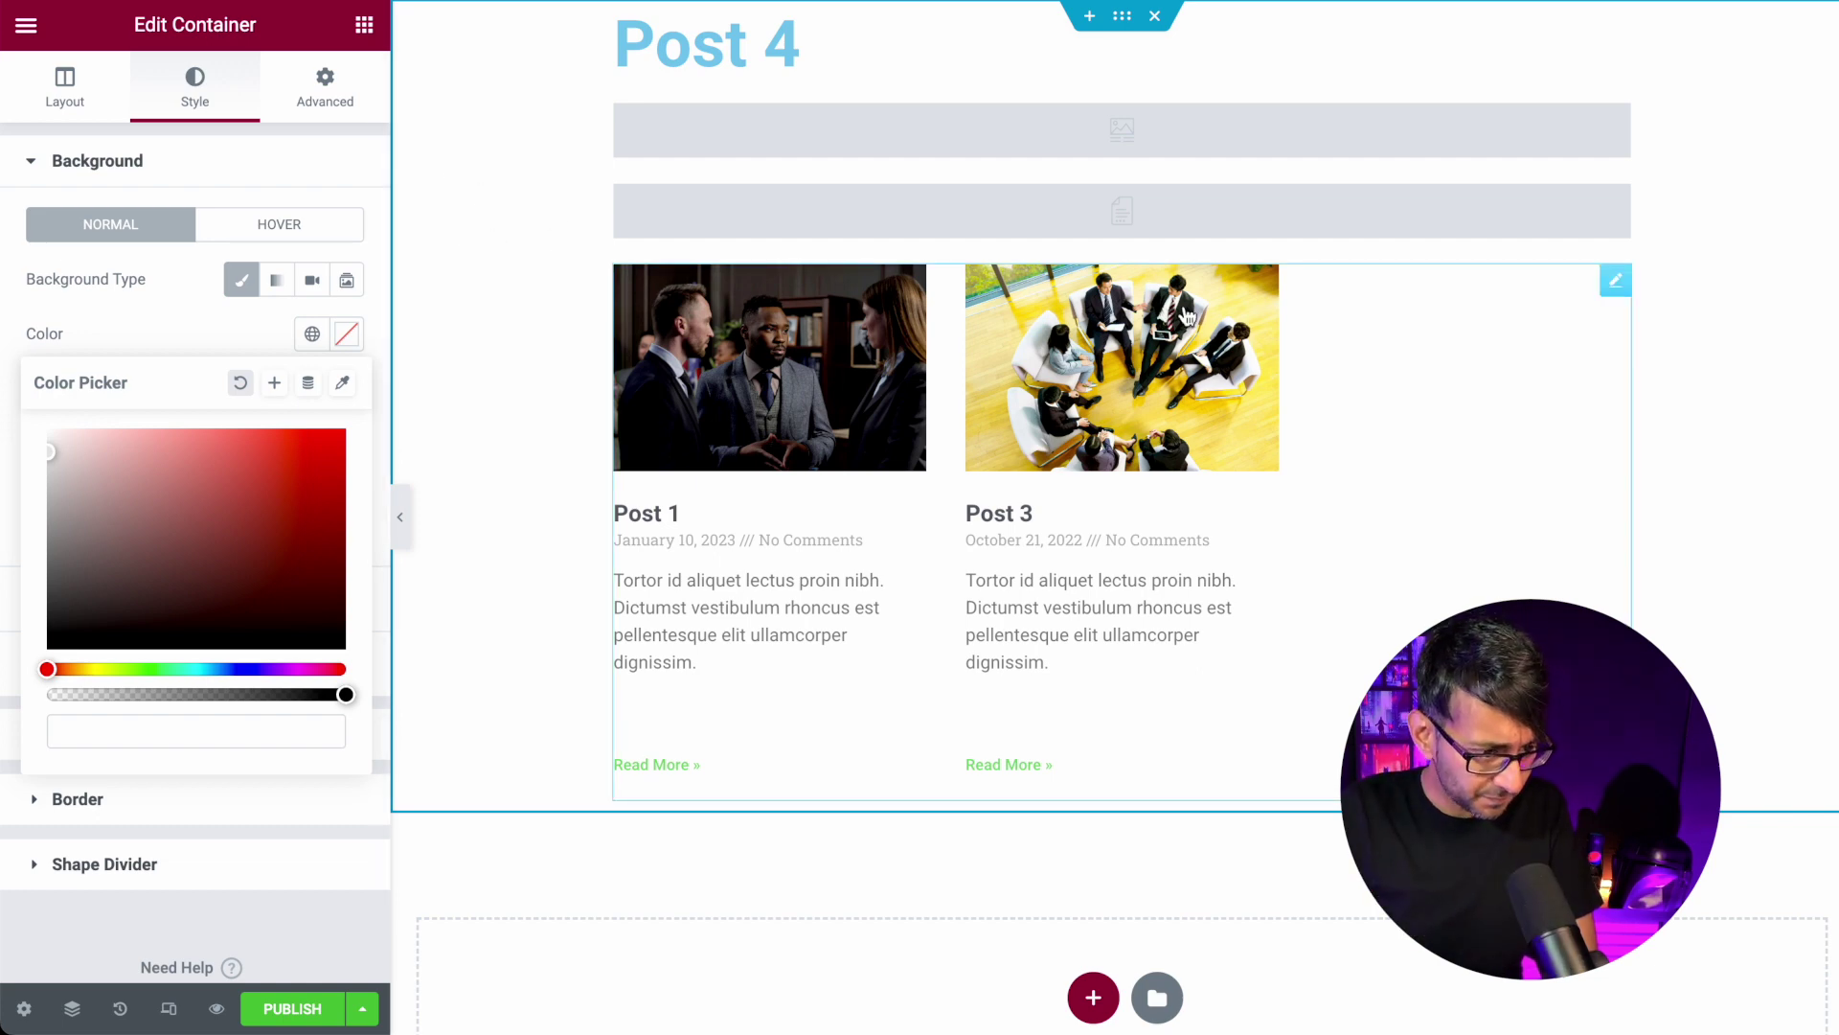
click(1614, 282)
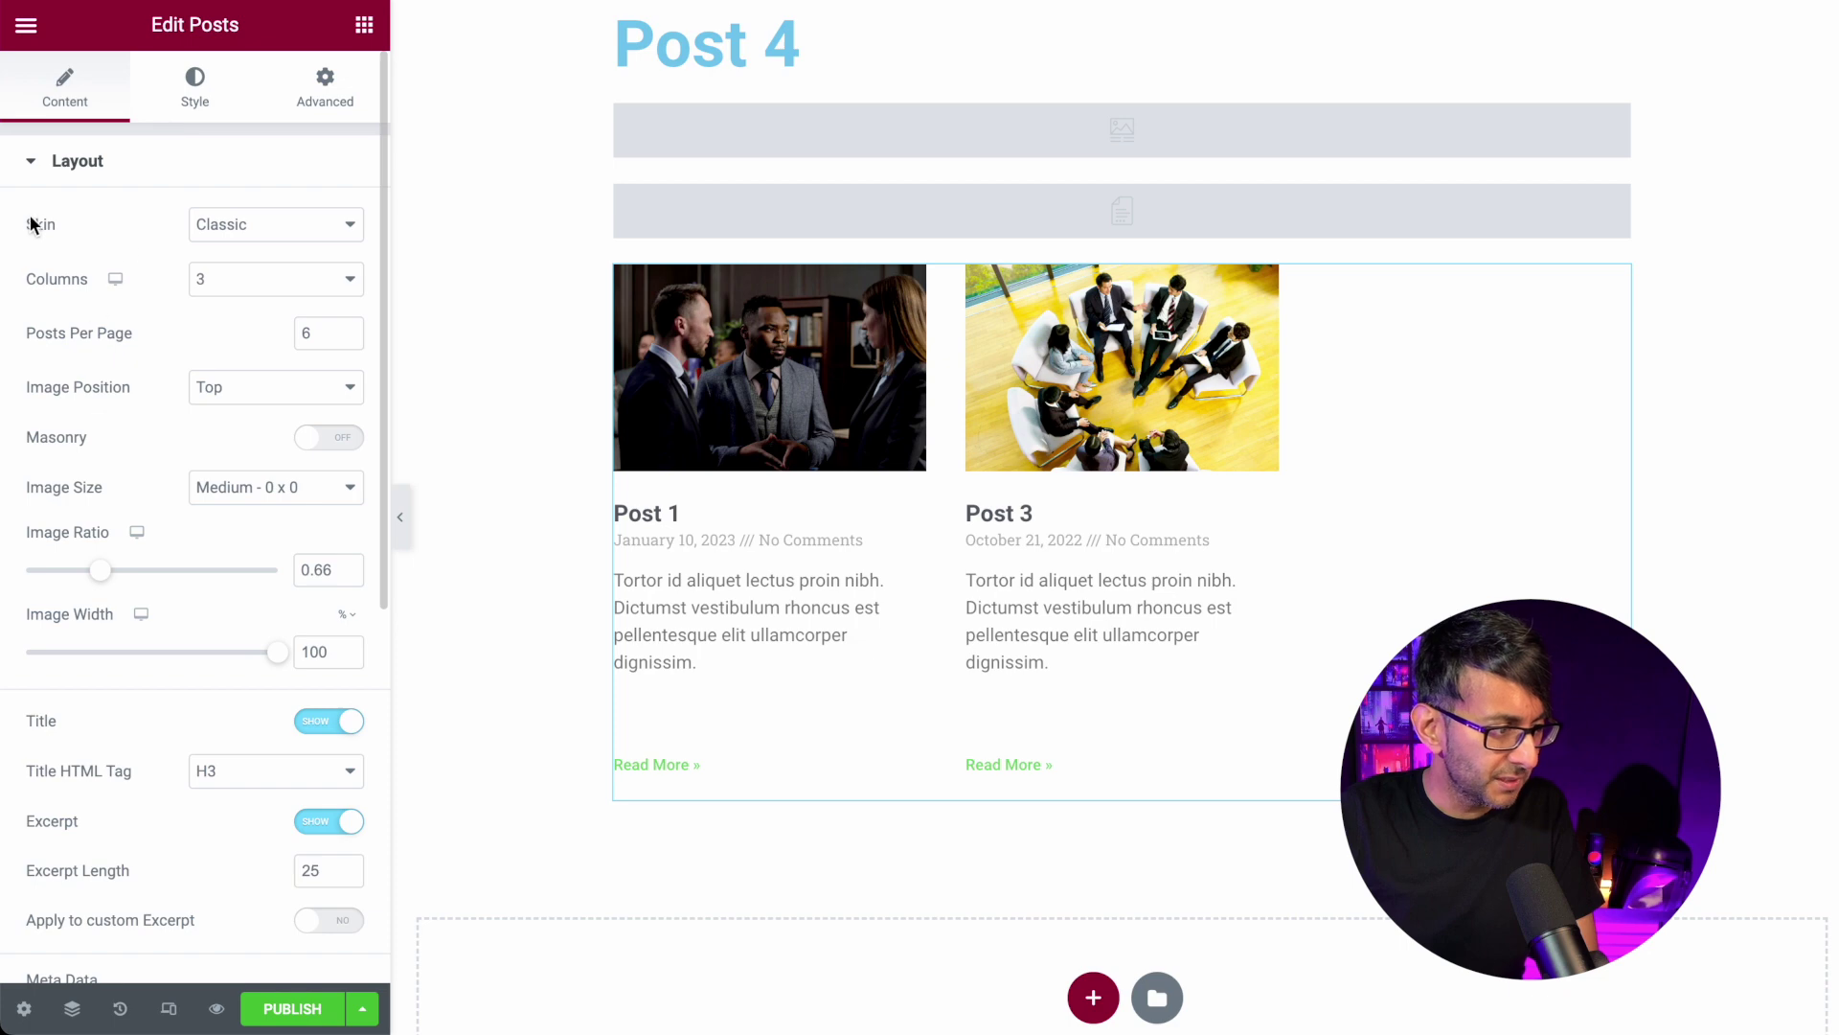
Replace the grid's Categories: Screens query term with Categories: Posts.
click(21, 158)
click(34, 242)
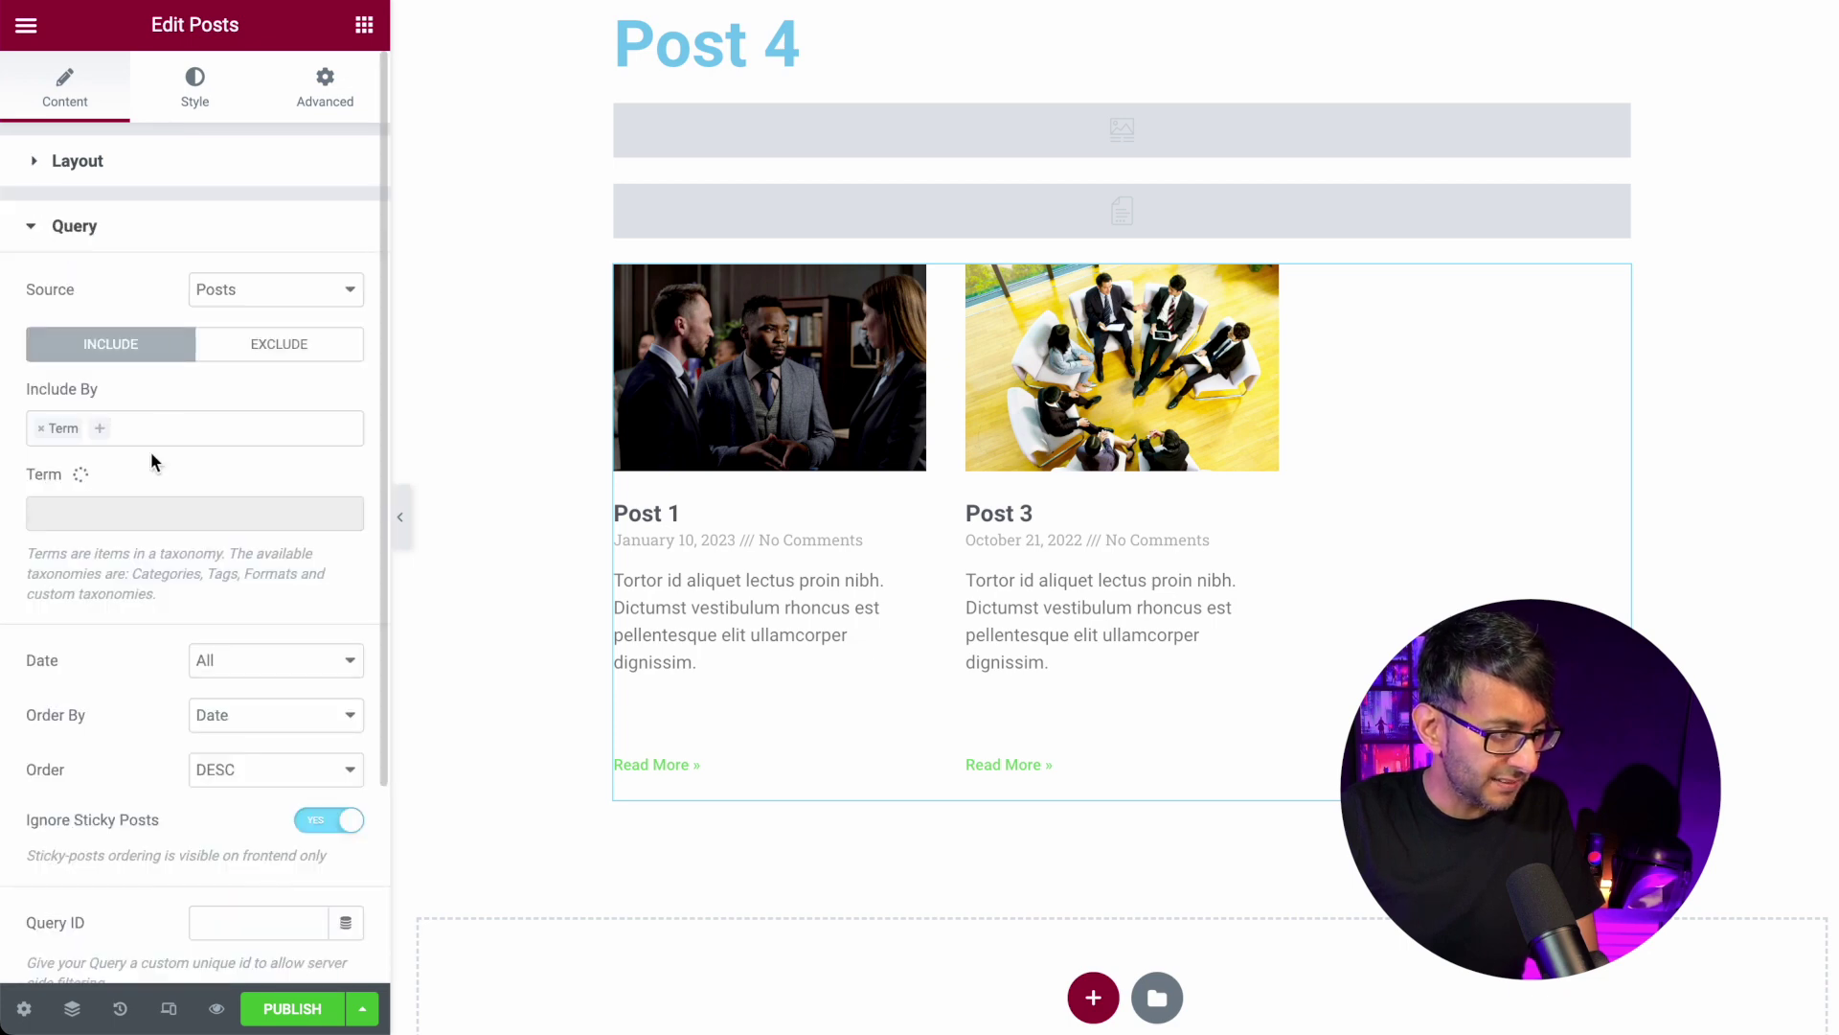
click(202, 512)
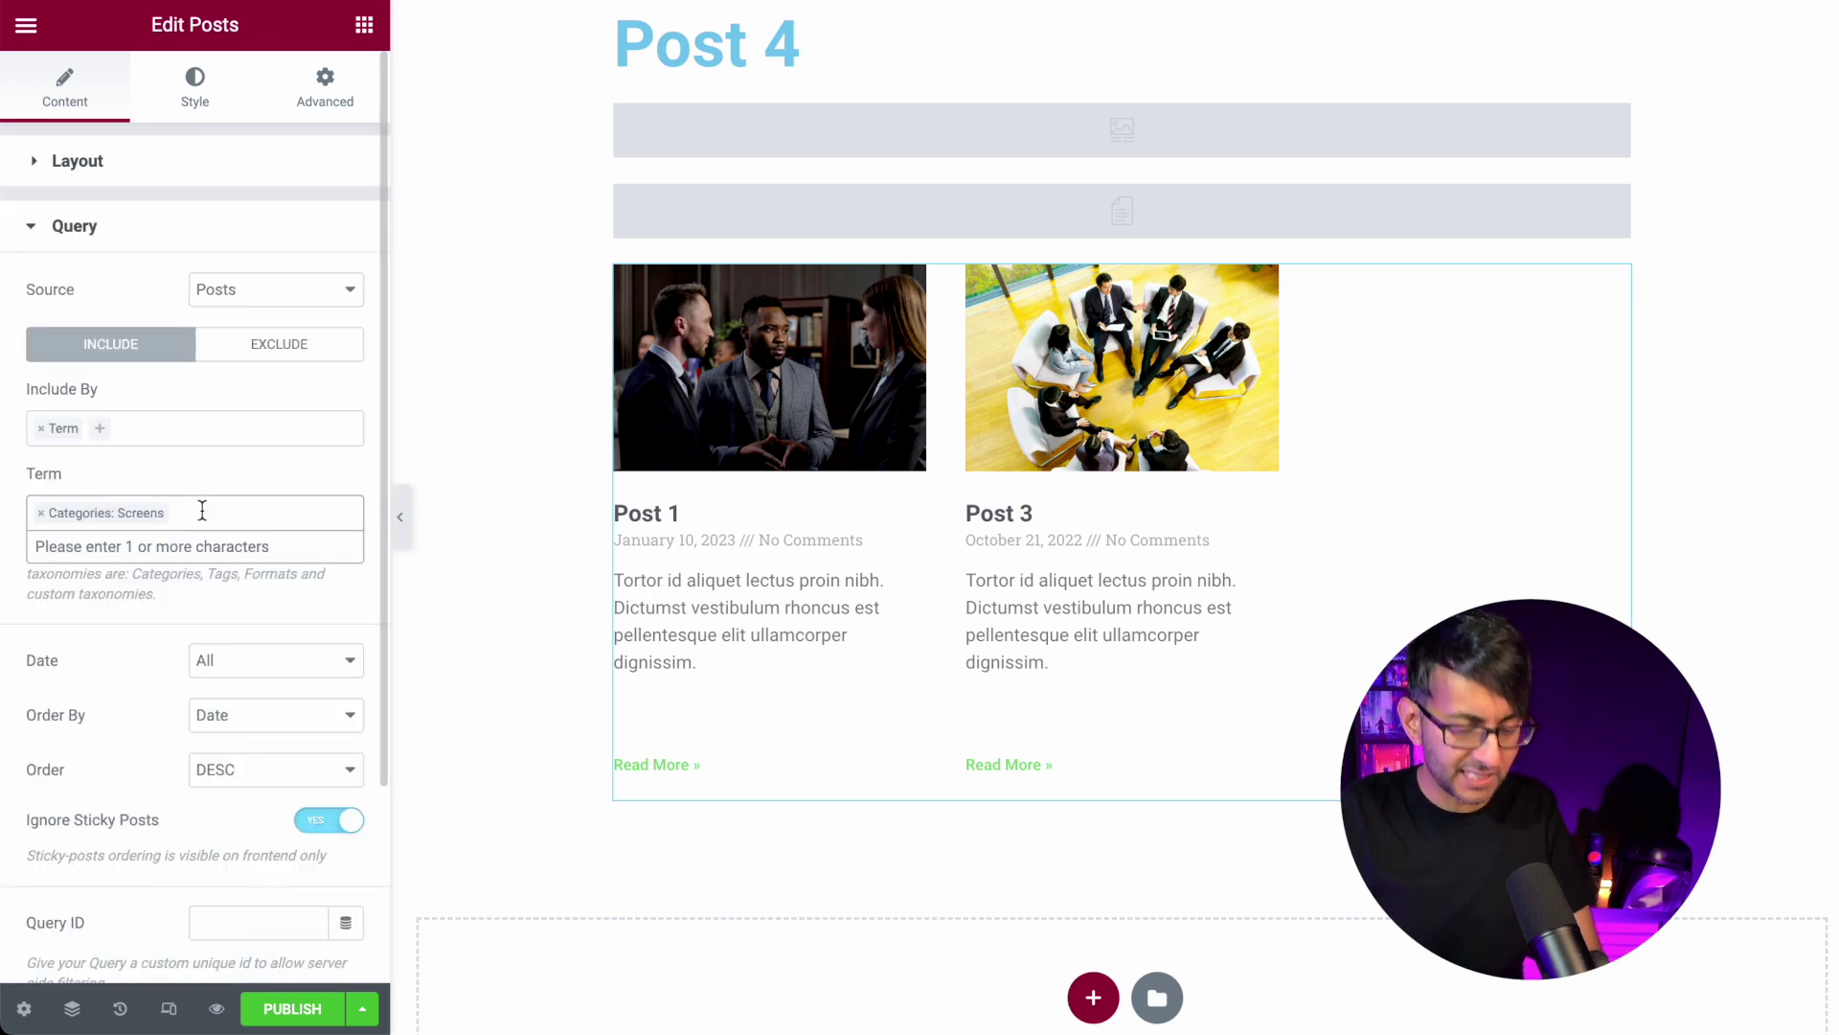
key(BackSpace)
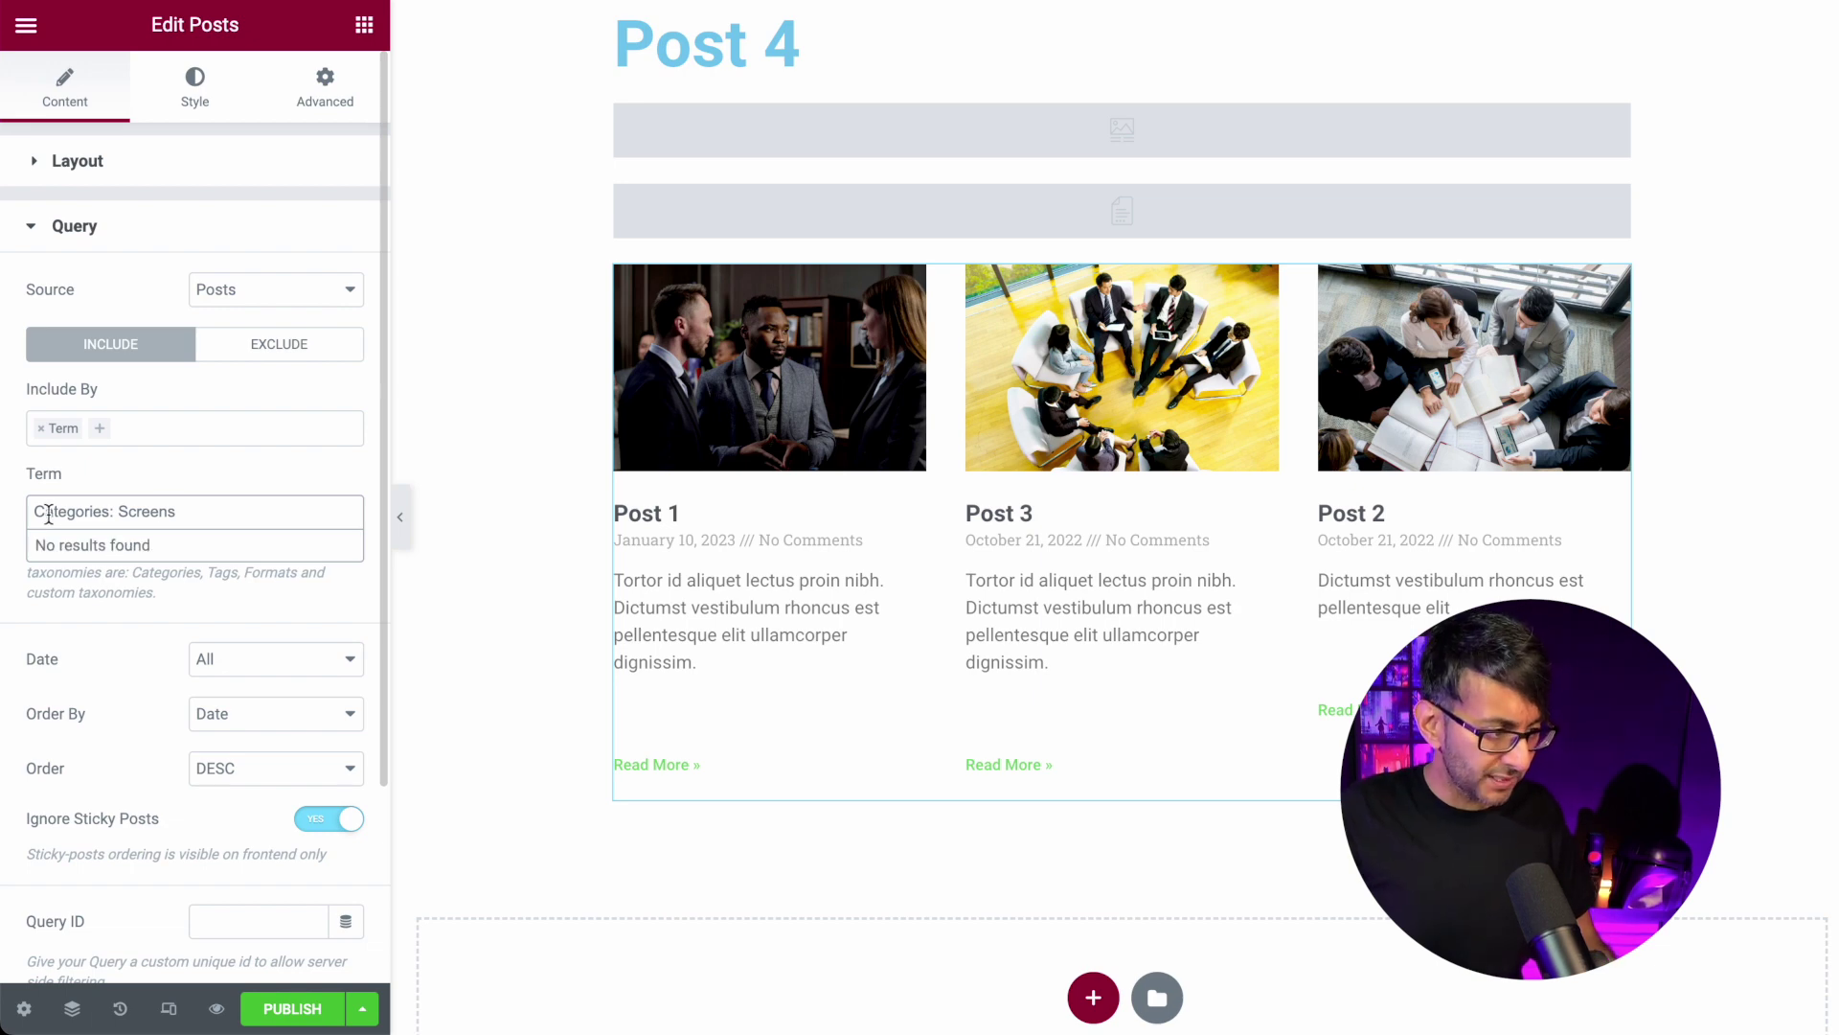
key(ctrl+a)
key(BackSpace)
click(104, 510)
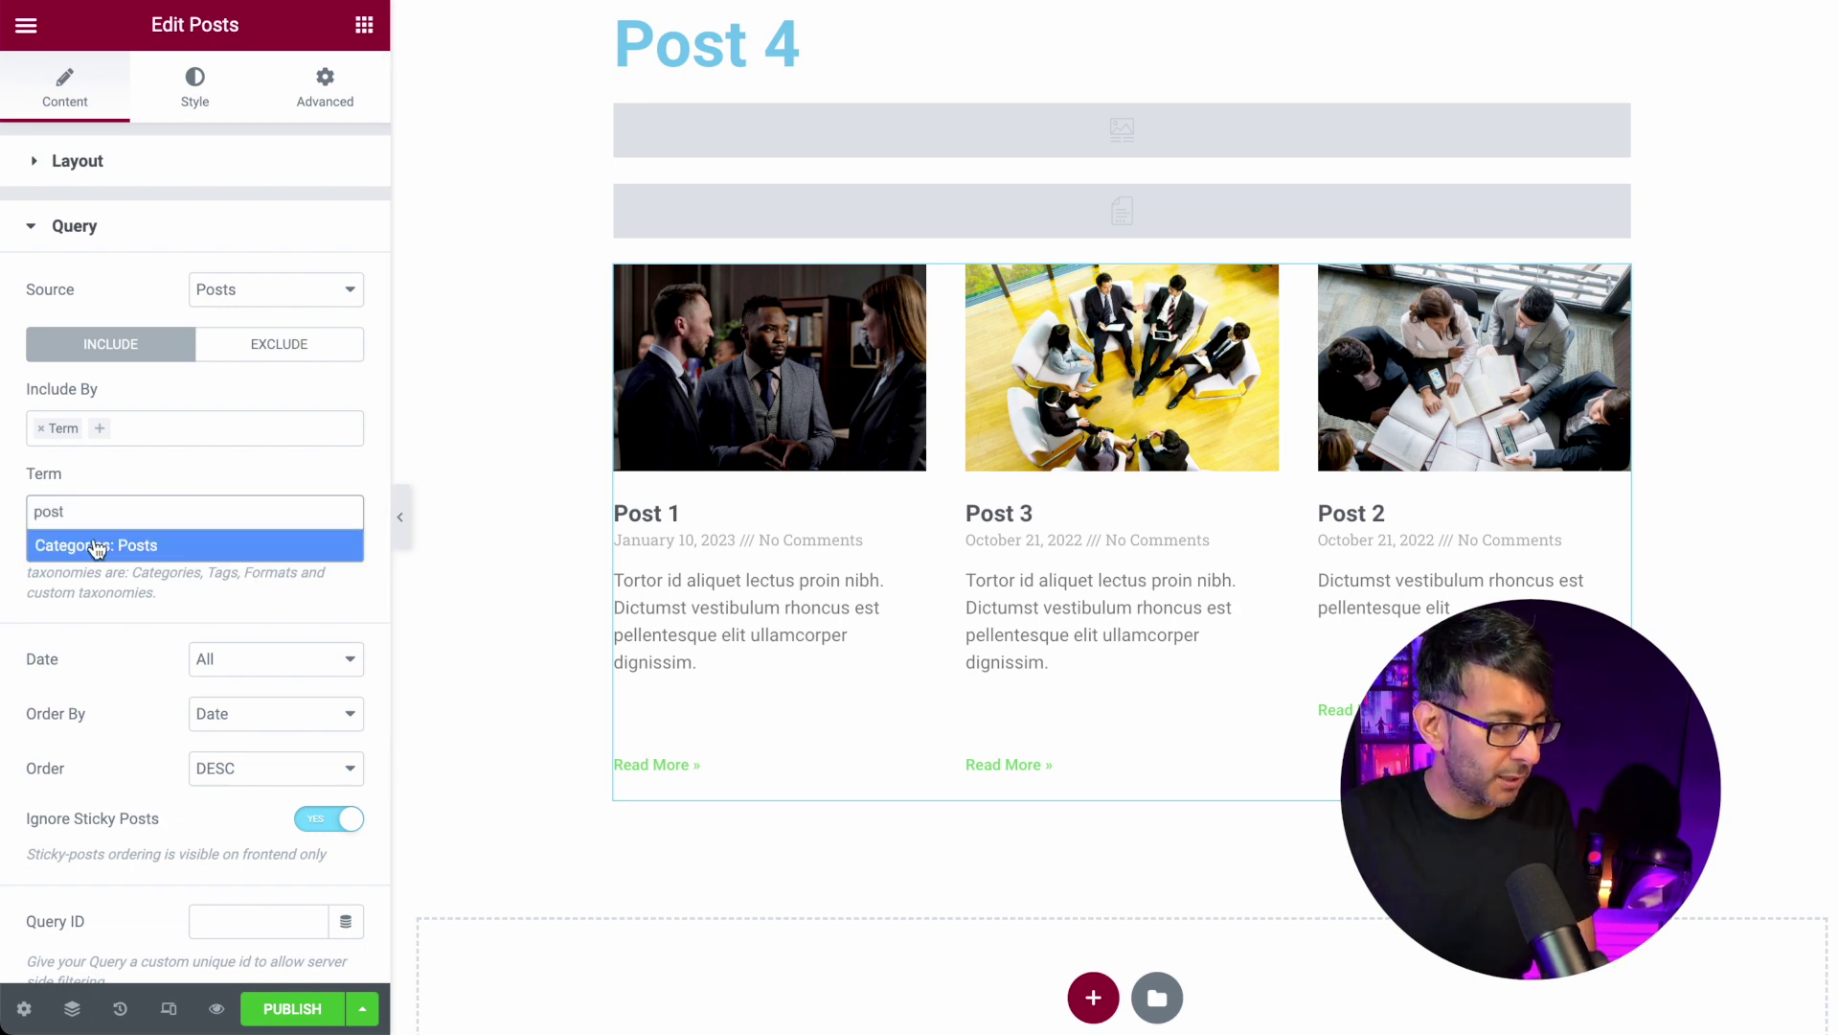
click(94, 542)
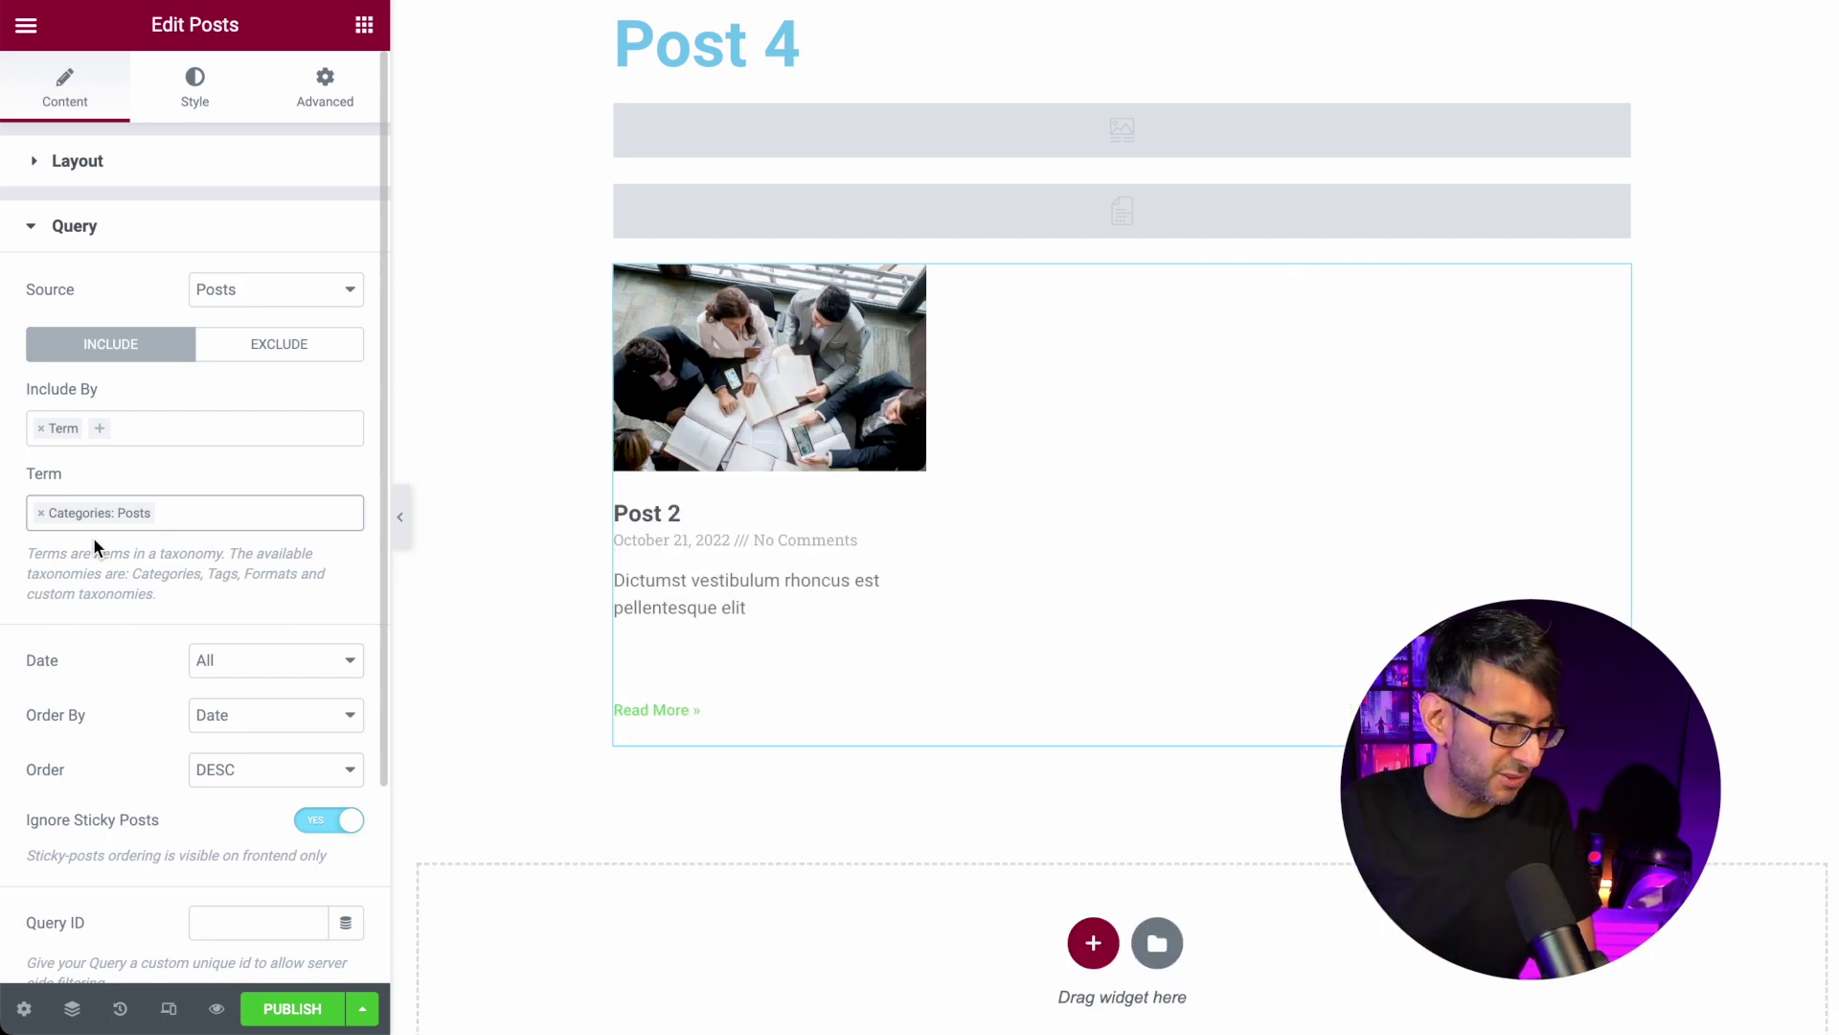
Confirm the grid still excludes the current post, now showing Post 2.
click(293, 355)
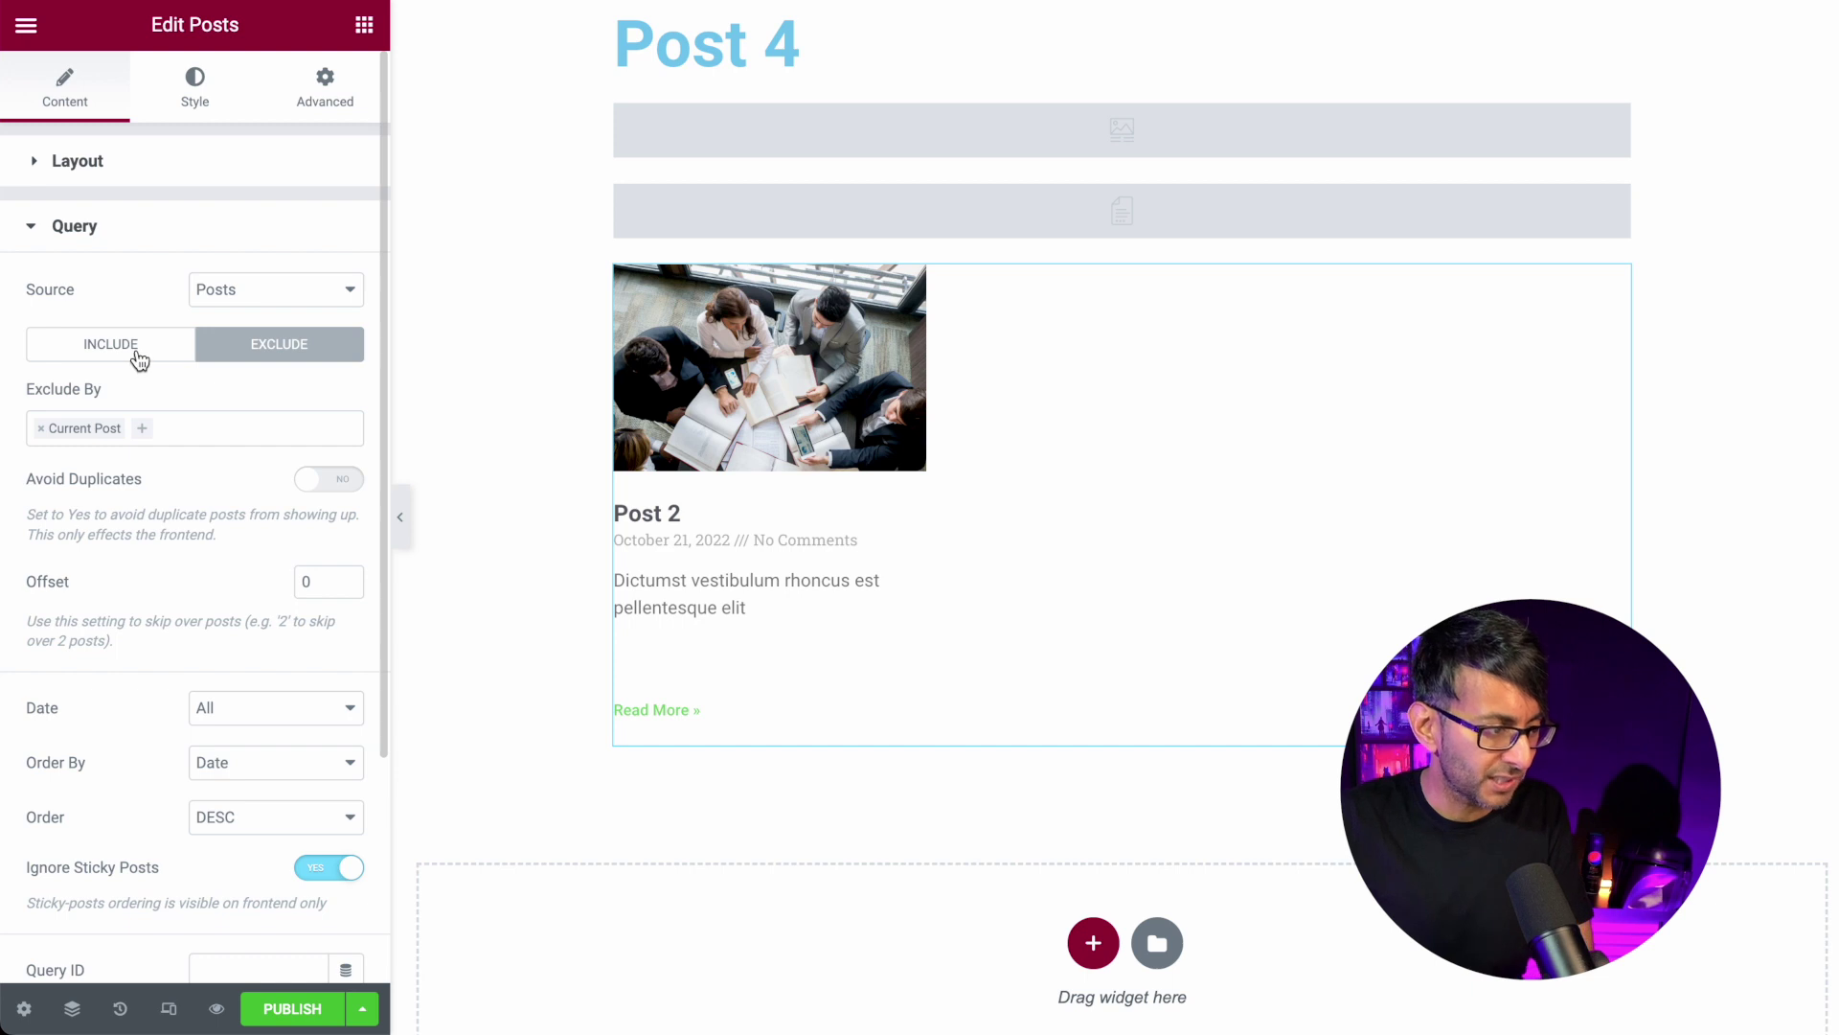
click(139, 356)
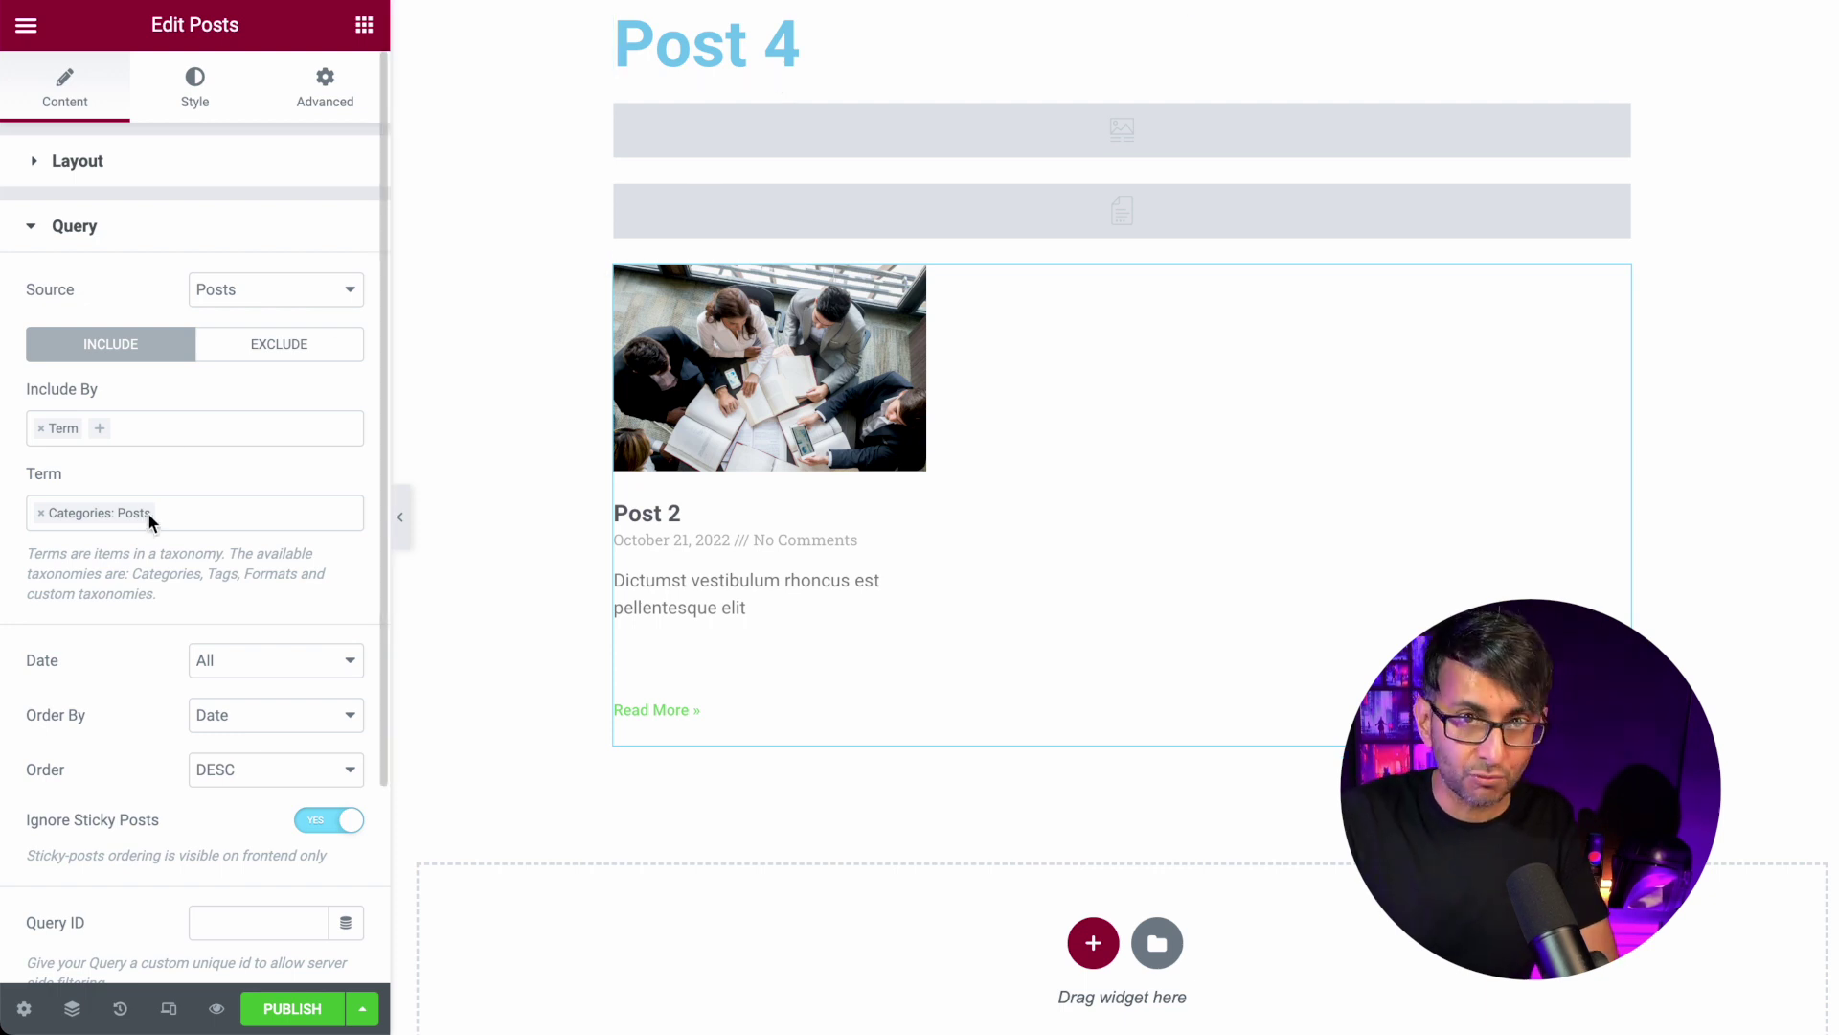
click(298, 353)
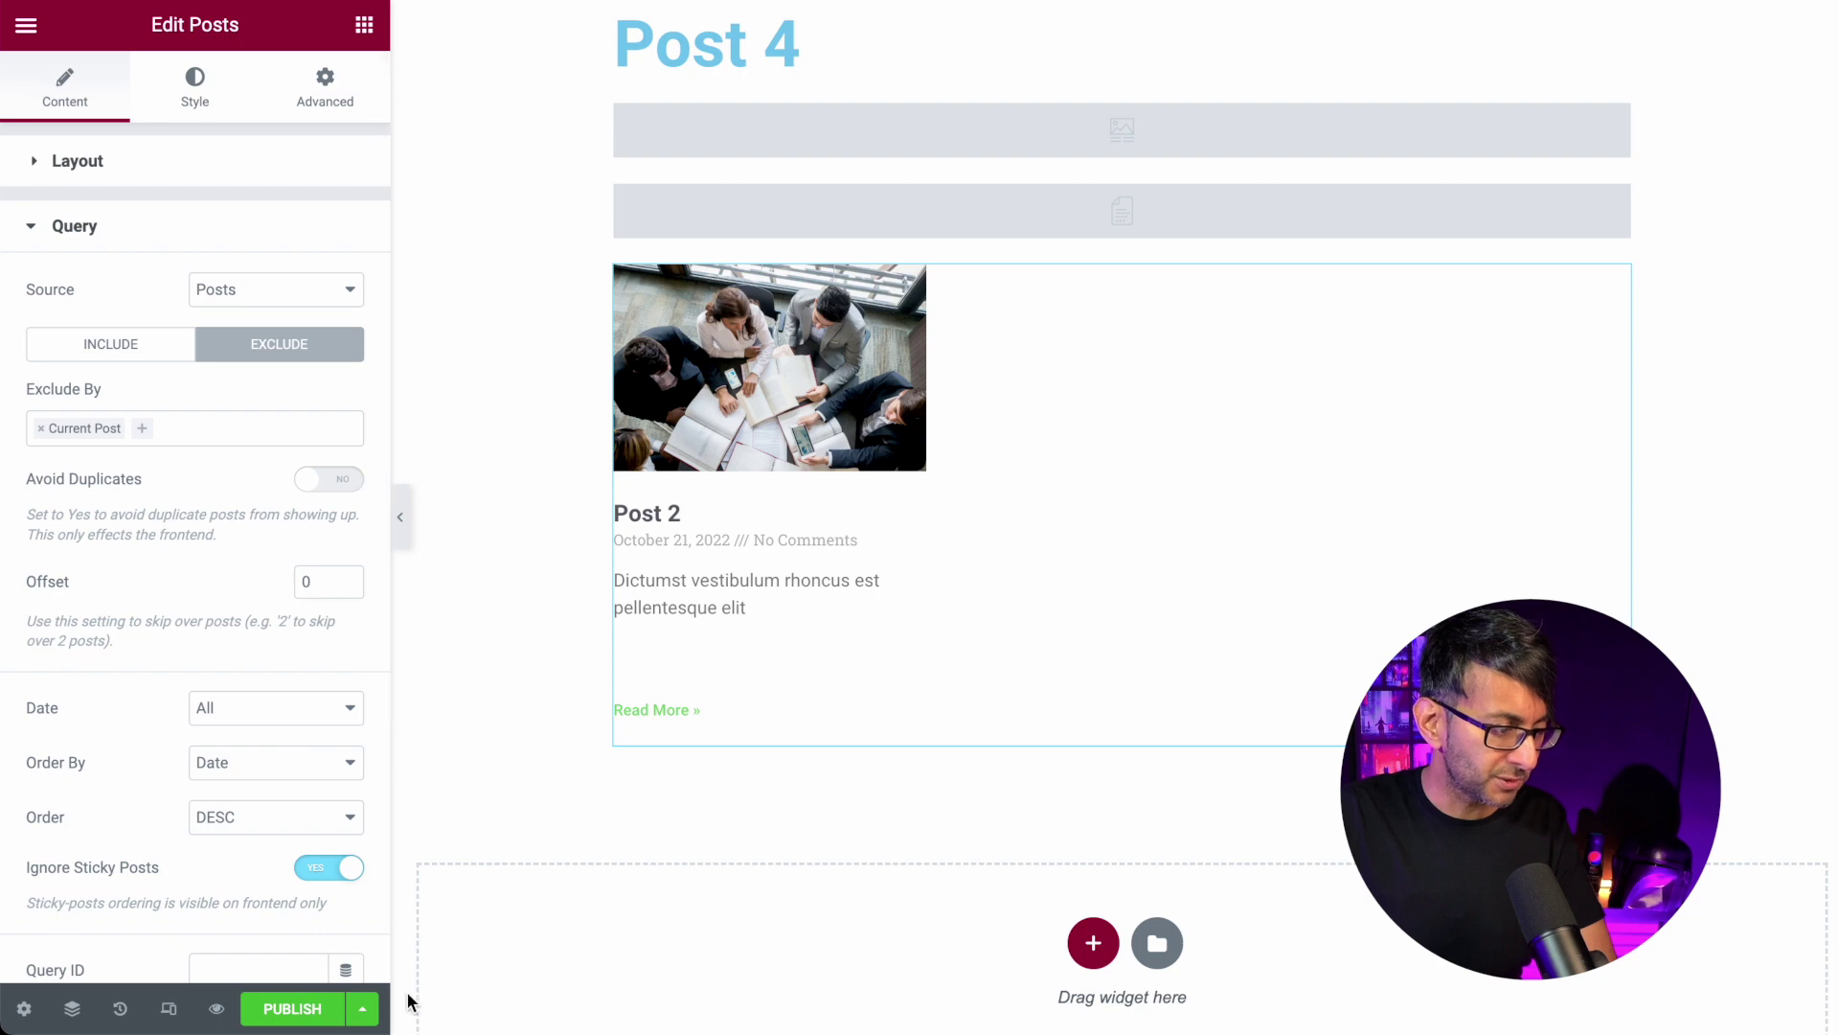
click(363, 1009)
Add an In Category display condition set to the Posts category, then save and close.
click(268, 898)
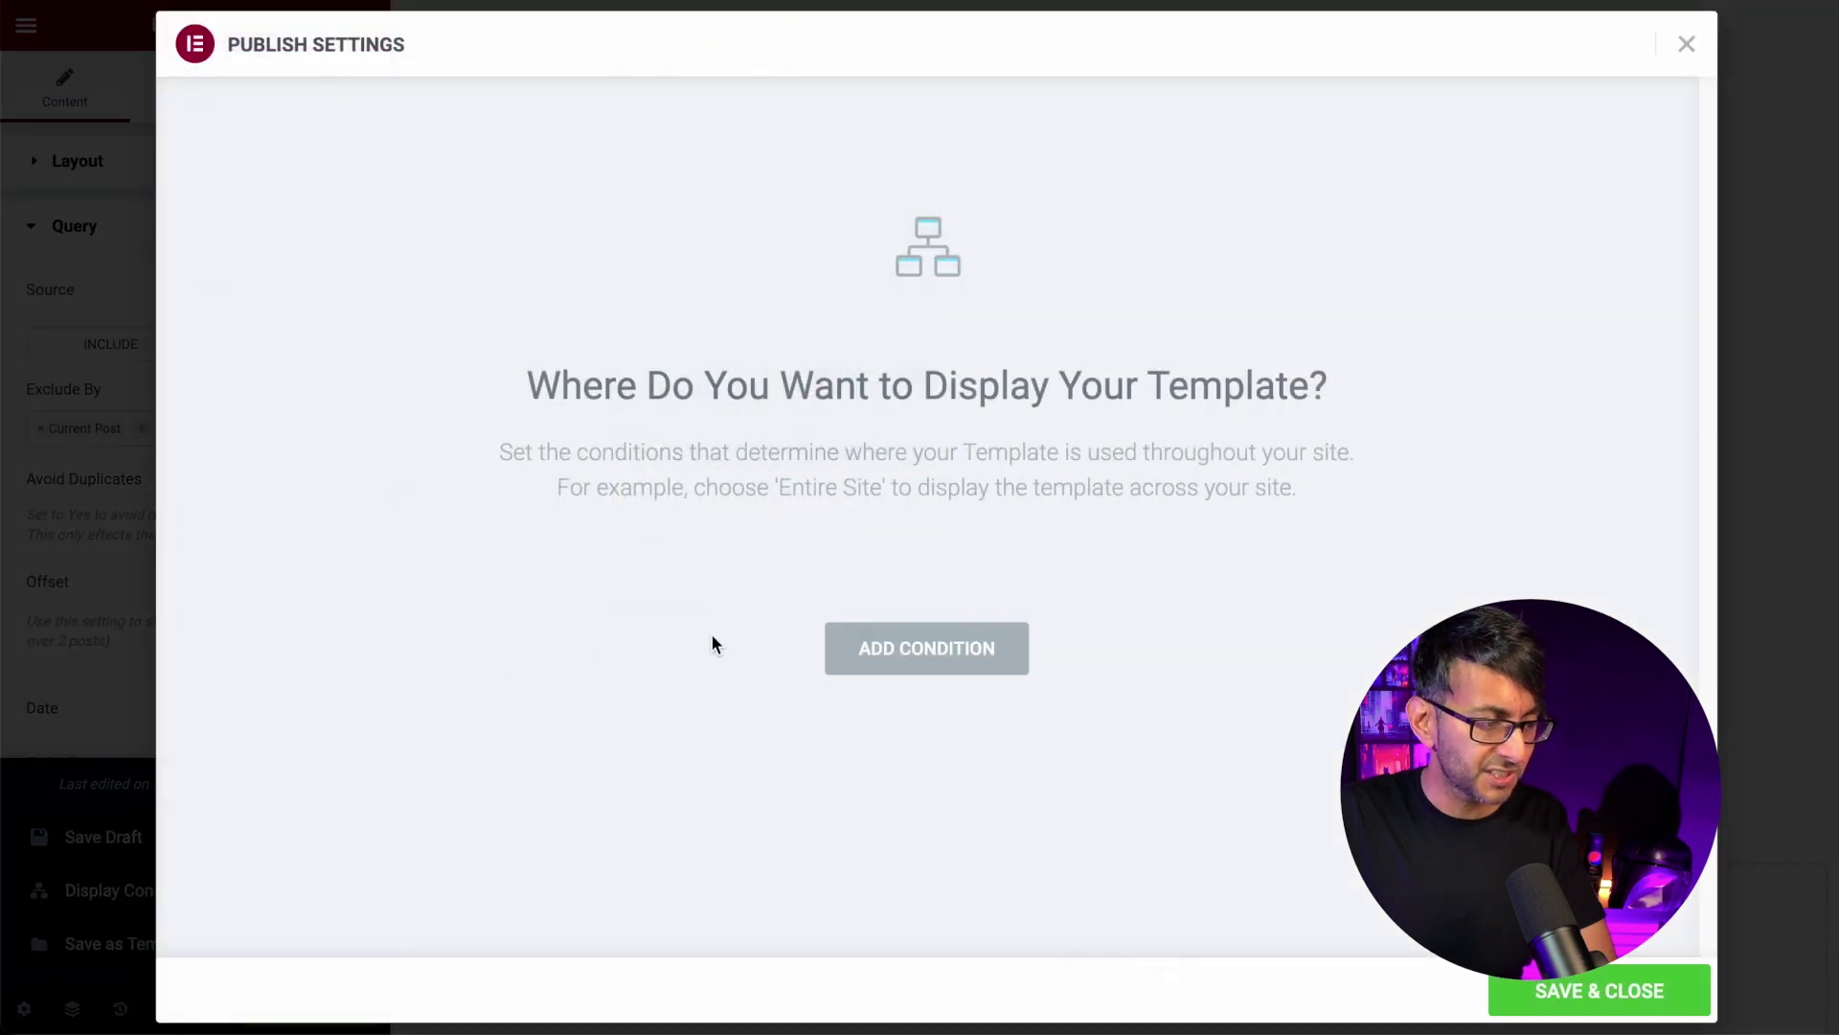
click(920, 661)
click(941, 596)
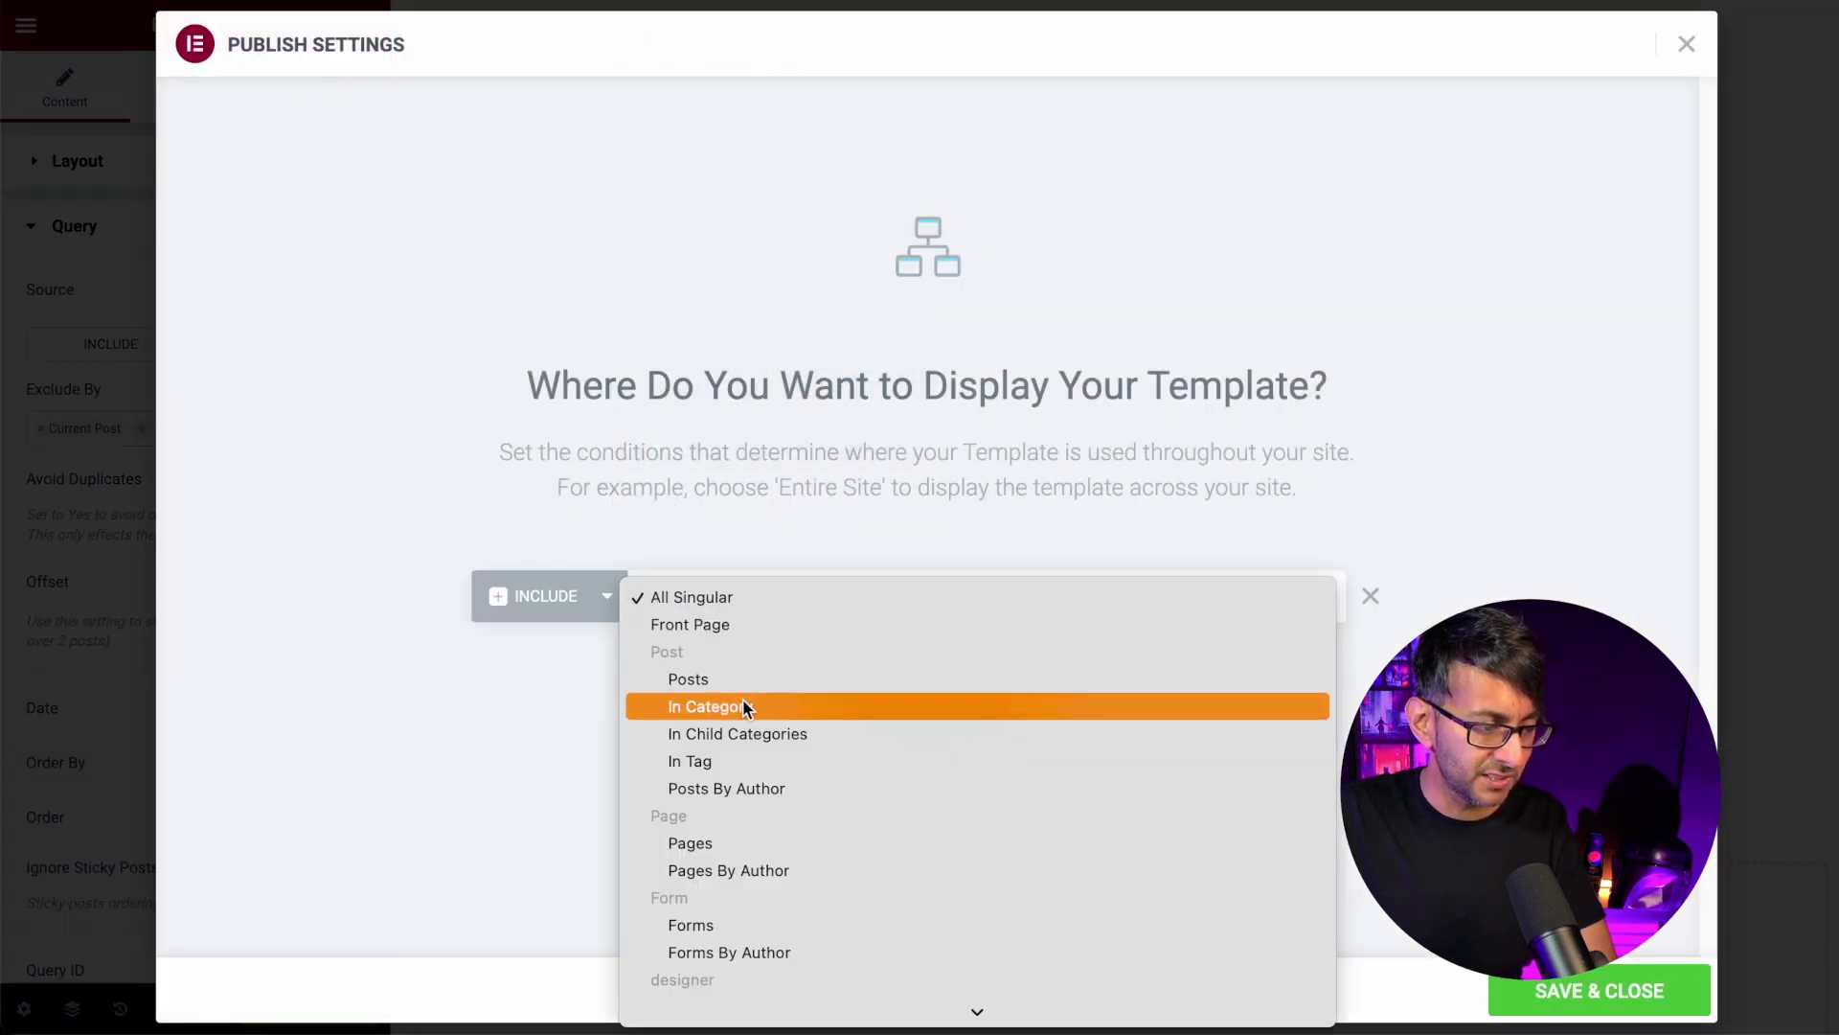
click(743, 699)
click(1146, 621)
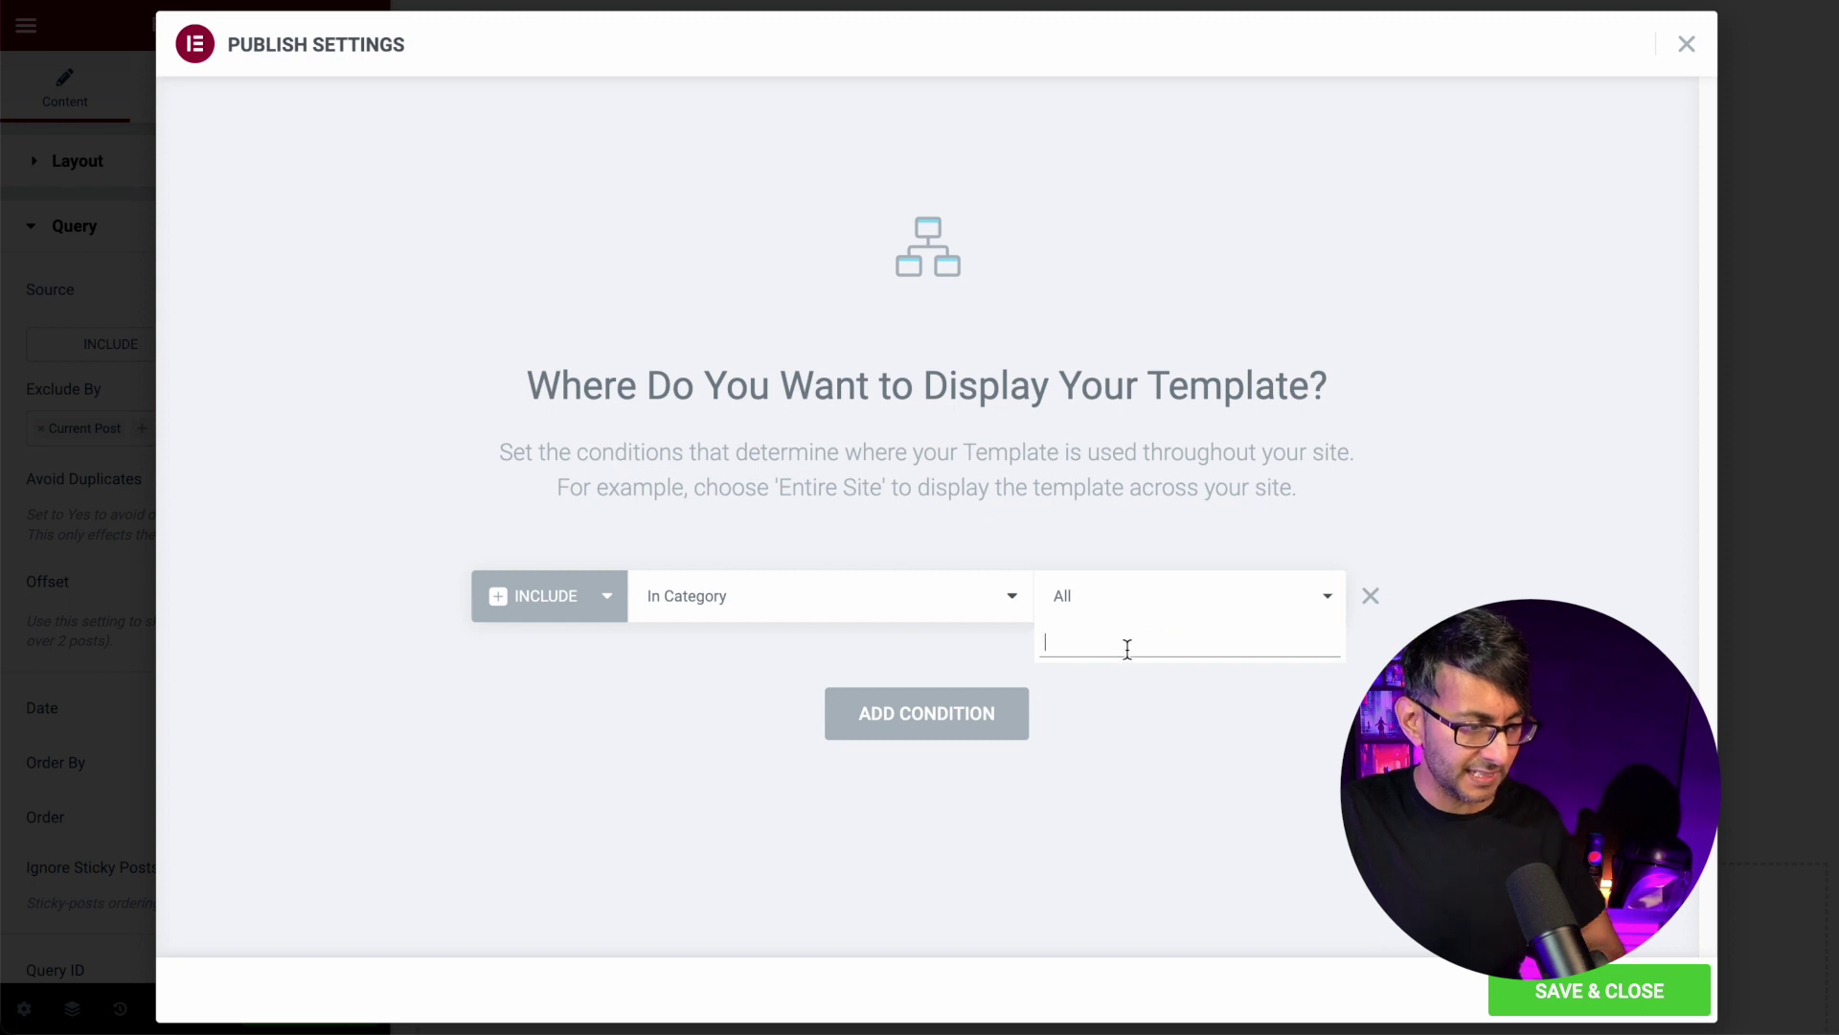
text(pos)
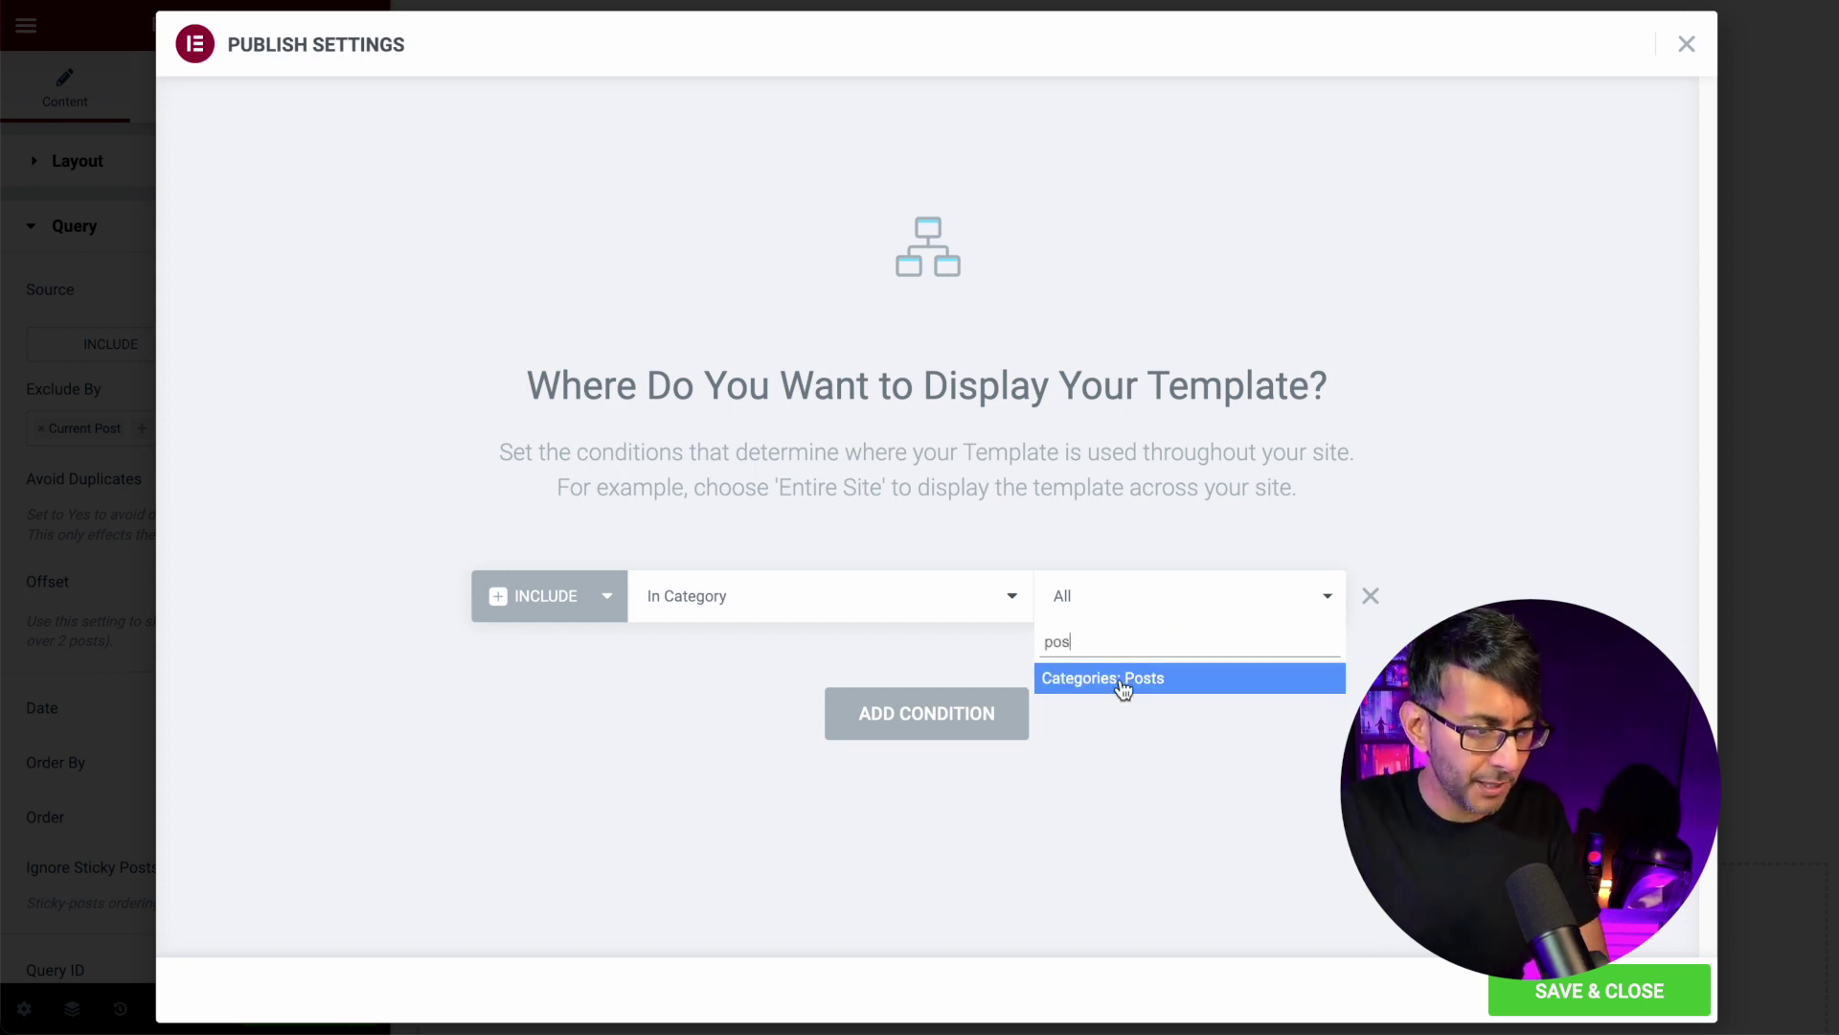
click(1123, 680)
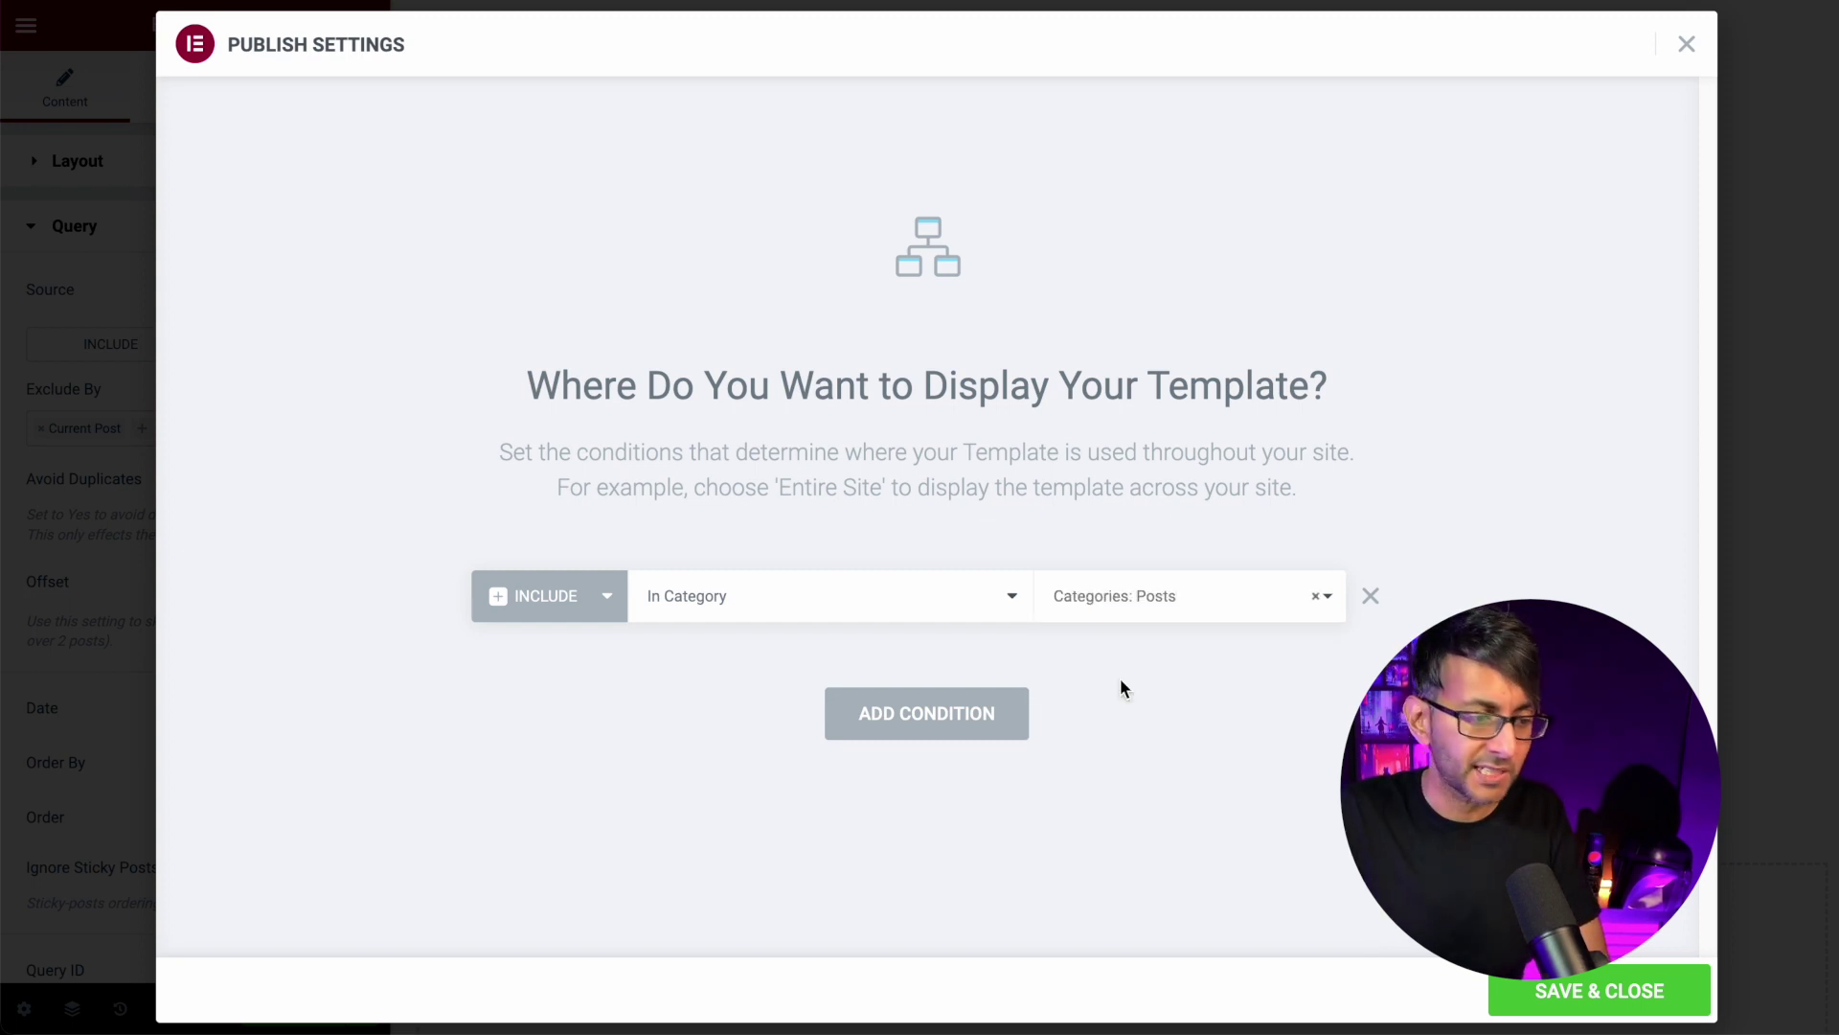
click(1572, 981)
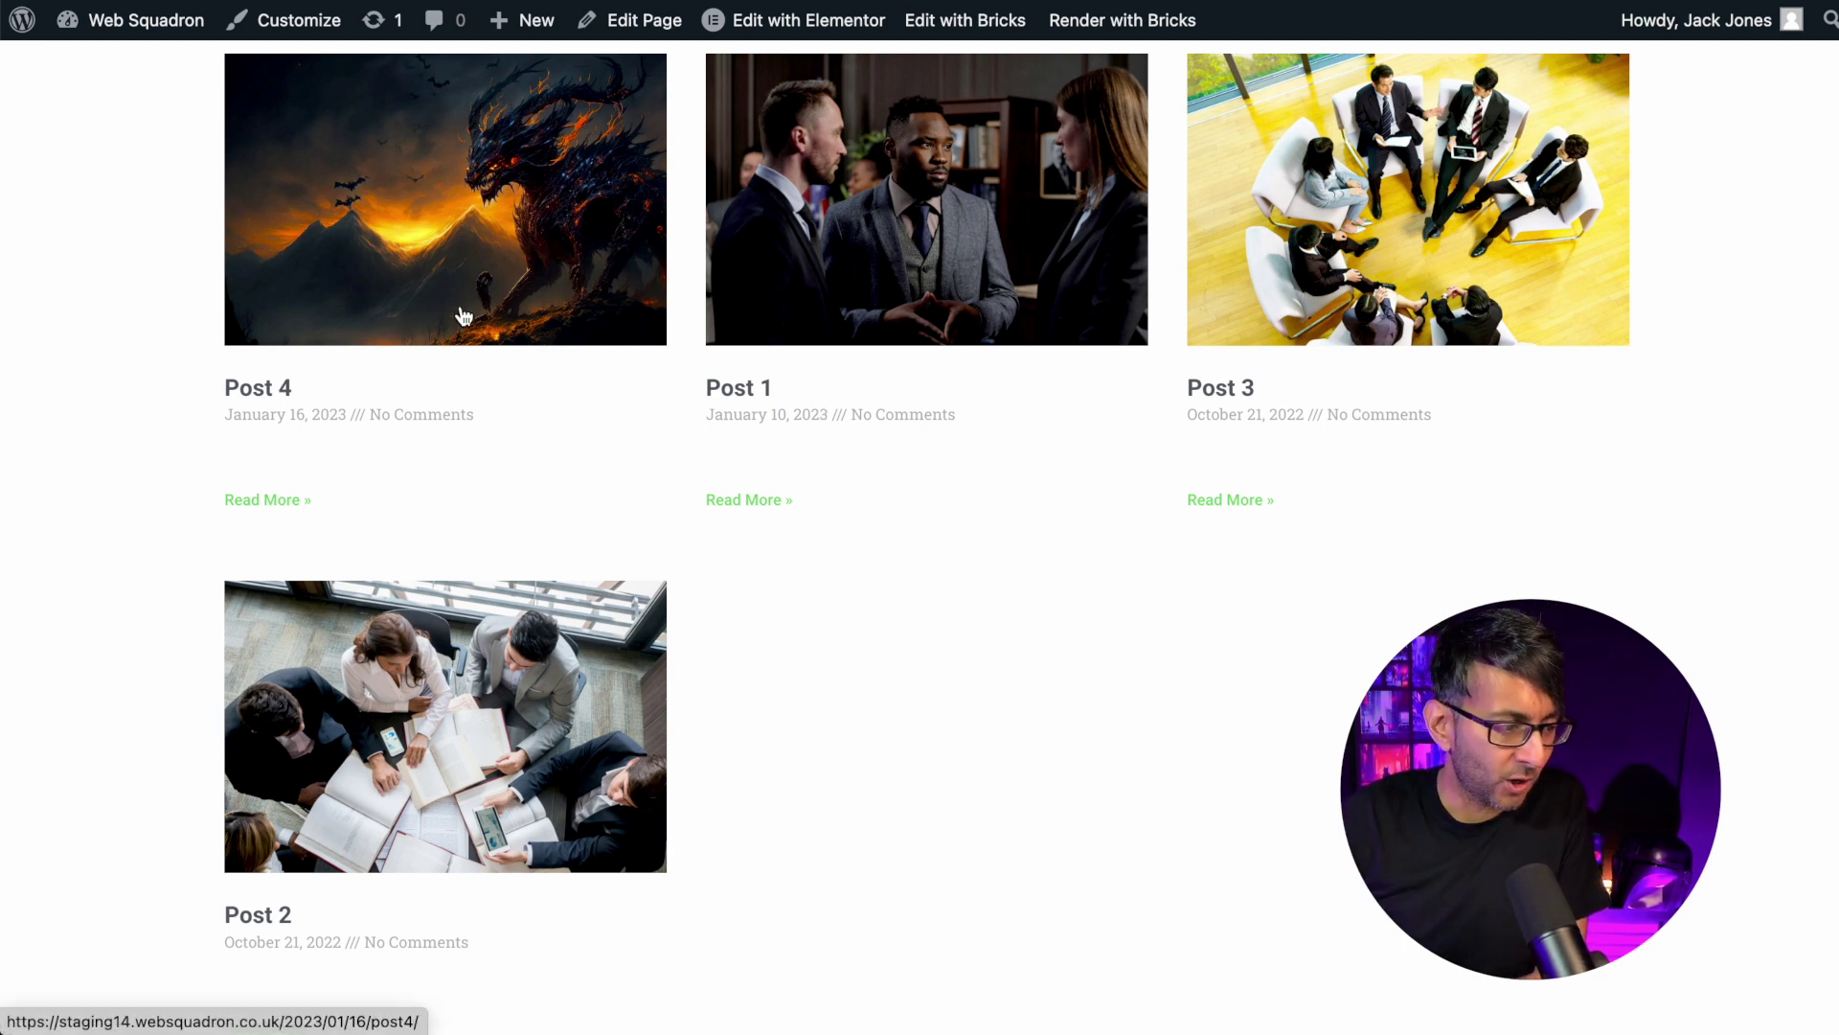
View Post 4's related posts, then visit Post 3 and open Post 2 from its image.
click(479, 265)
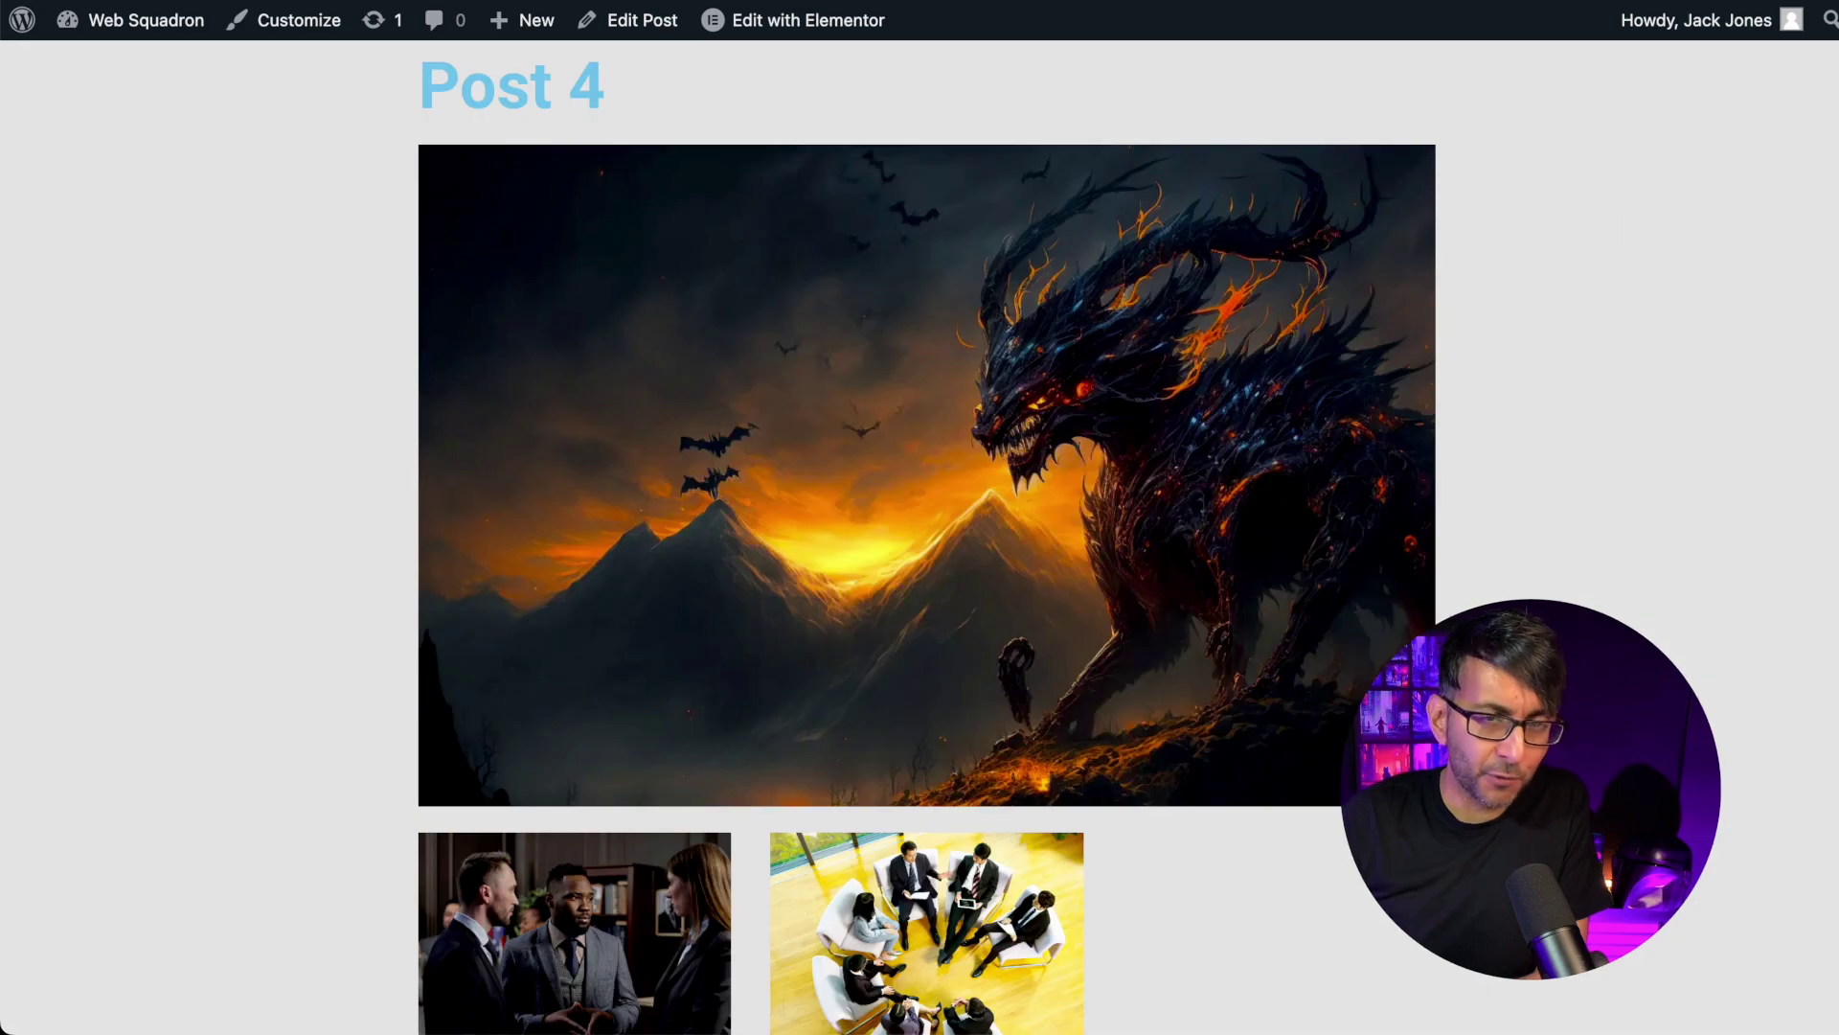
scroll(1008, 839, down, 4)
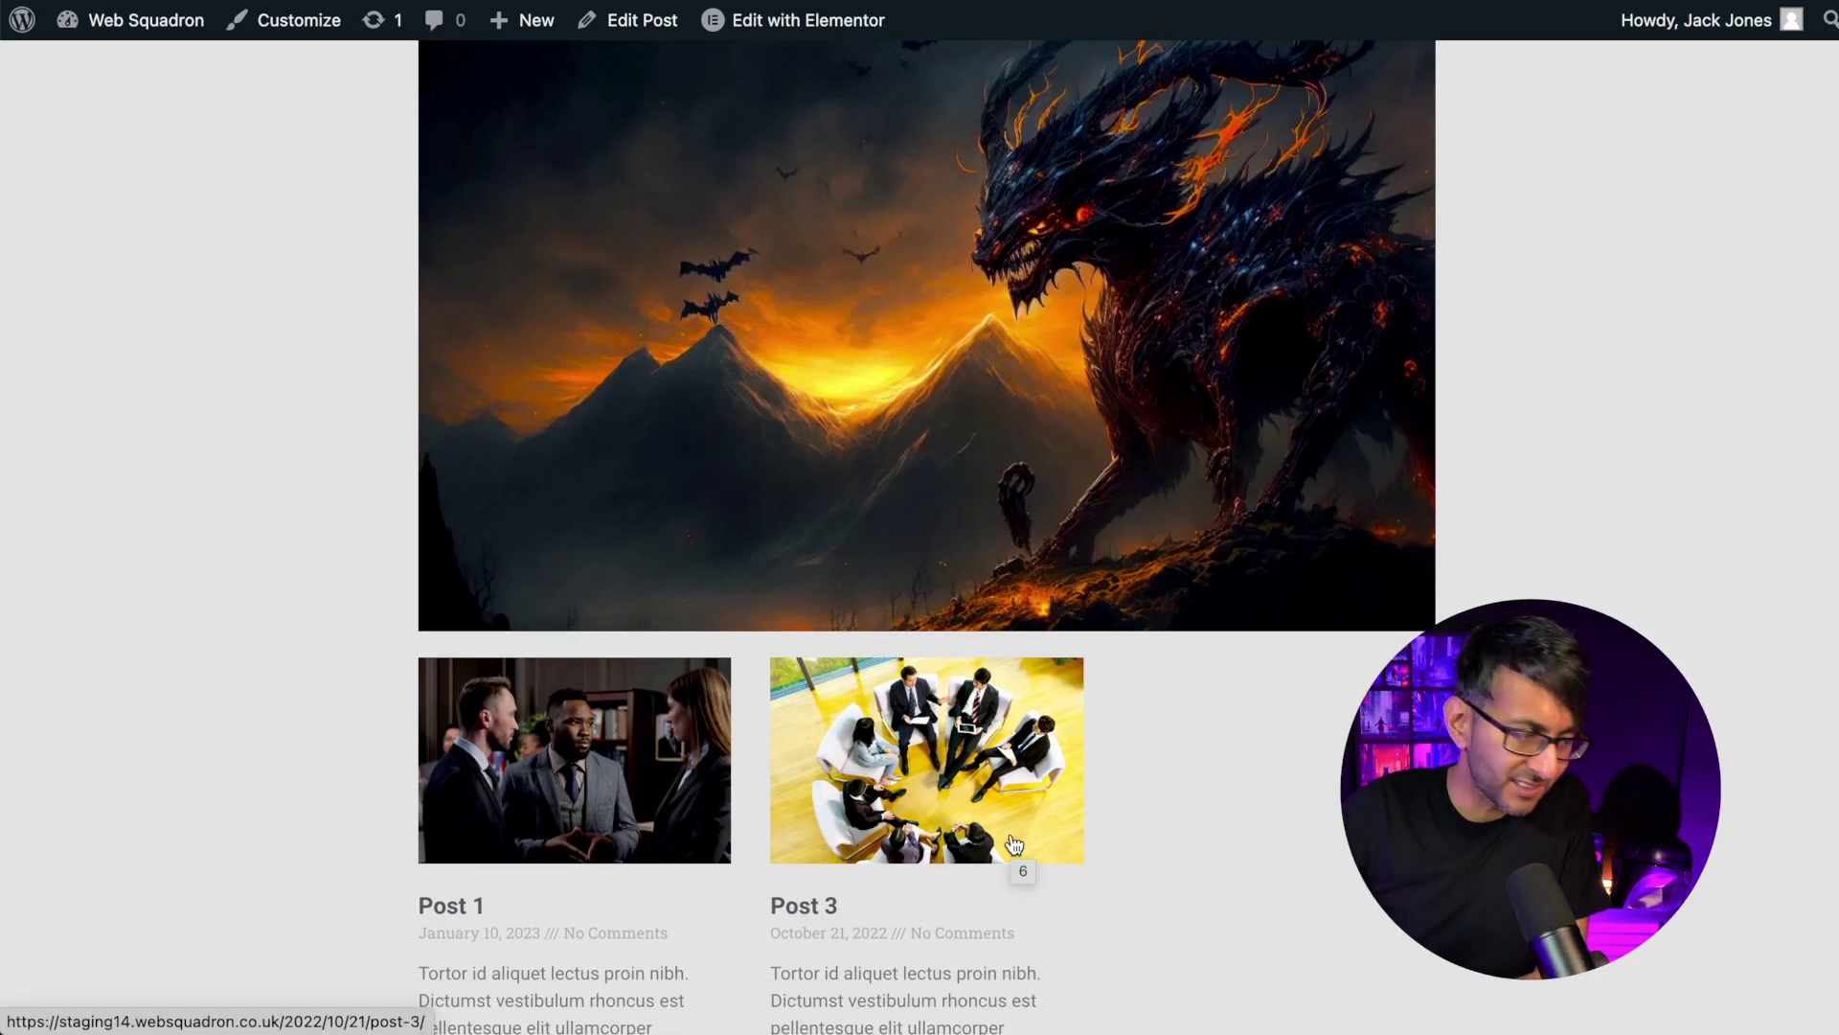
key(alt+Left)
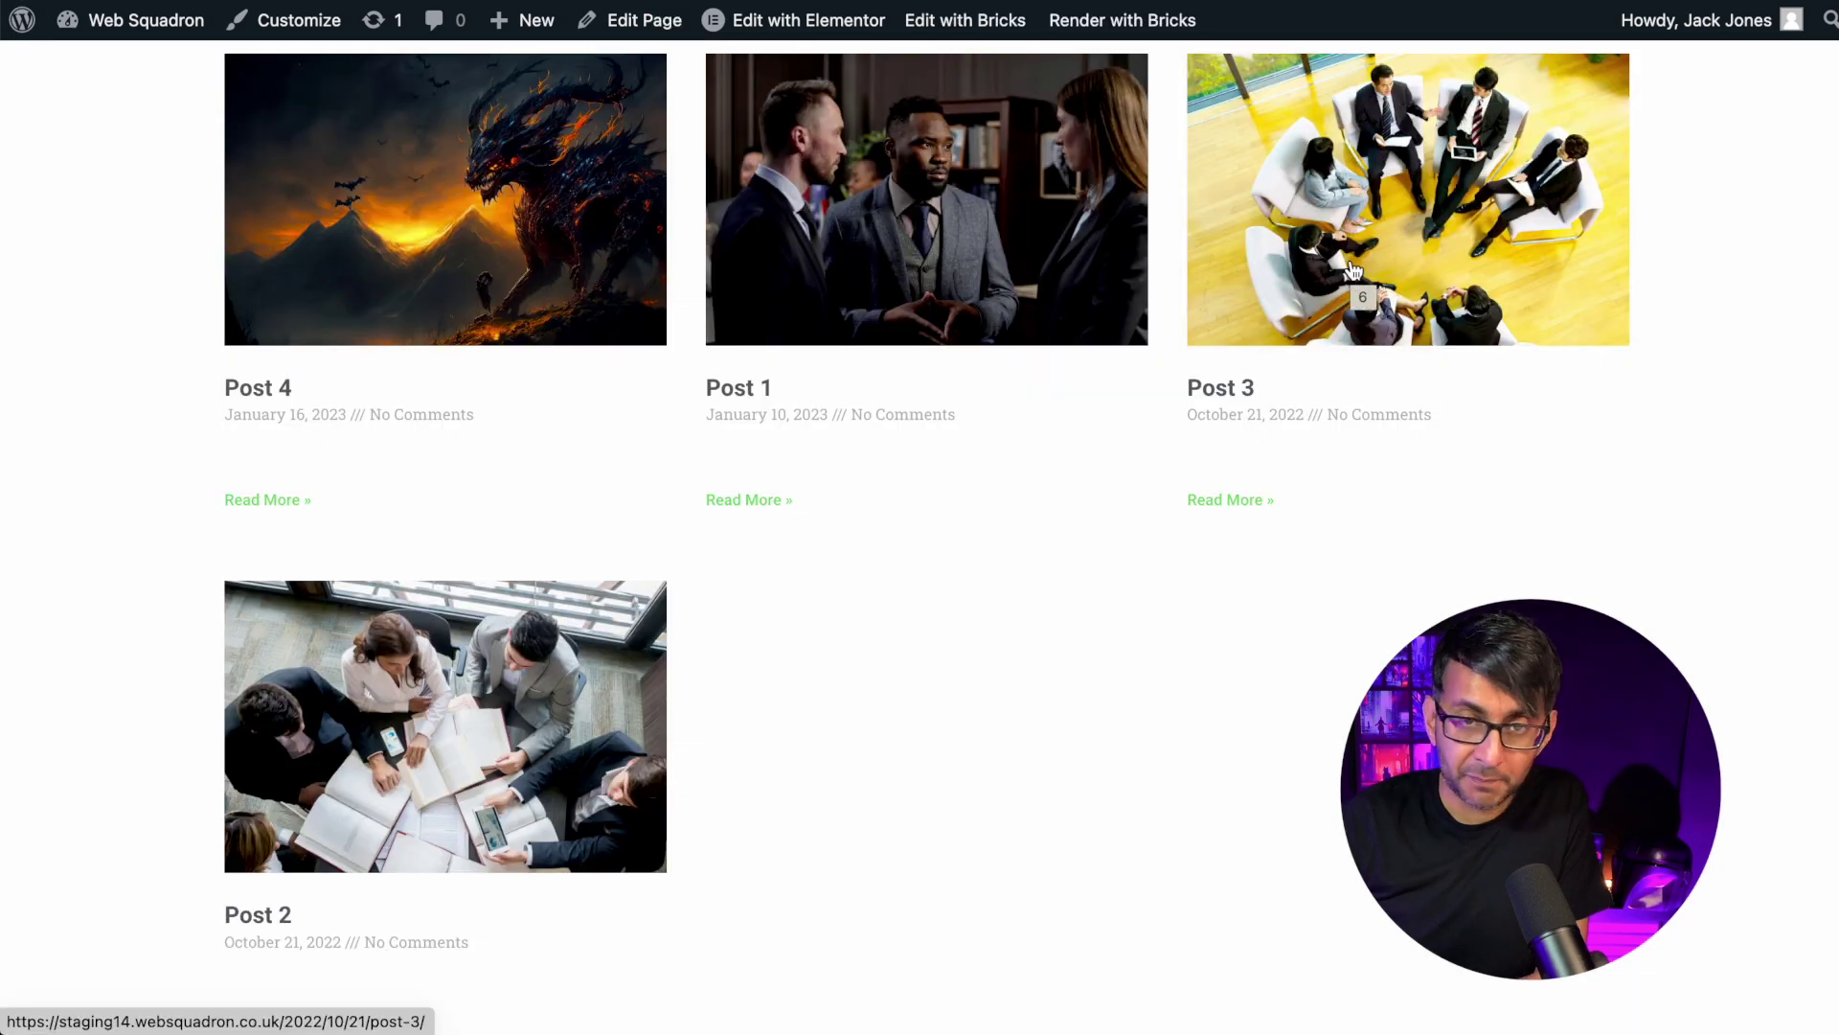
click(1353, 271)
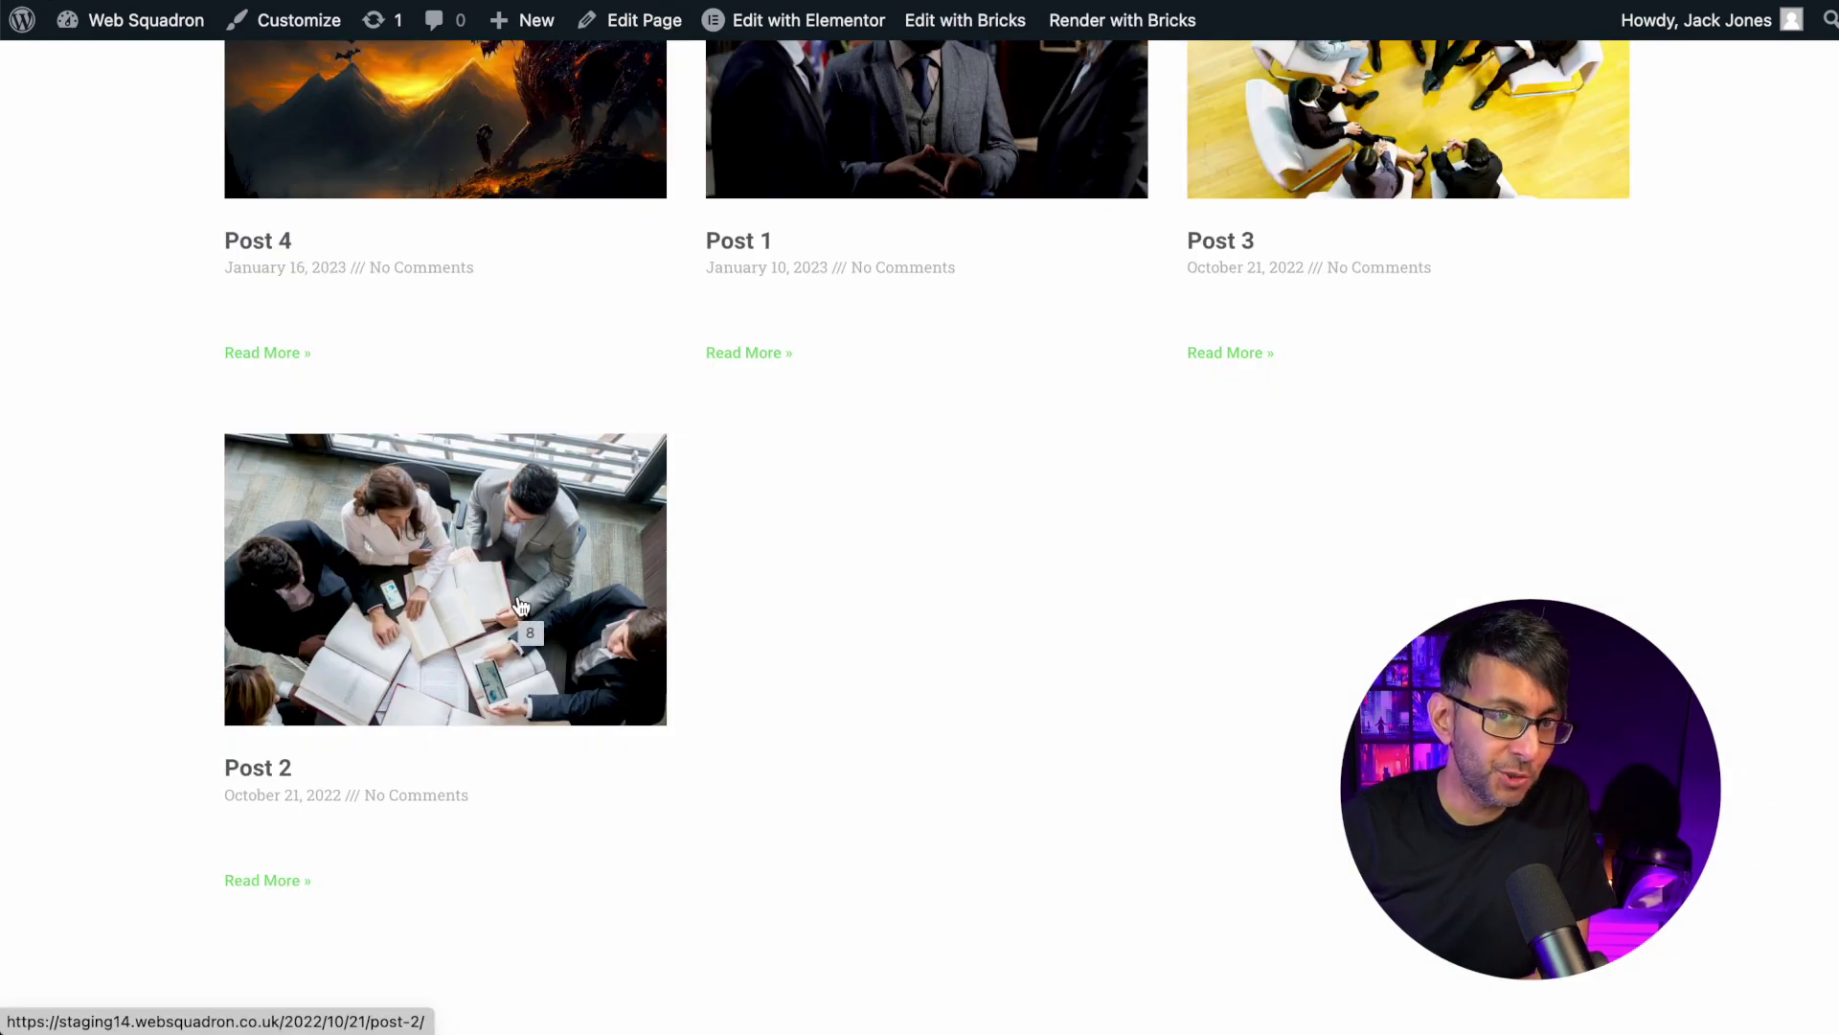
click(519, 606)
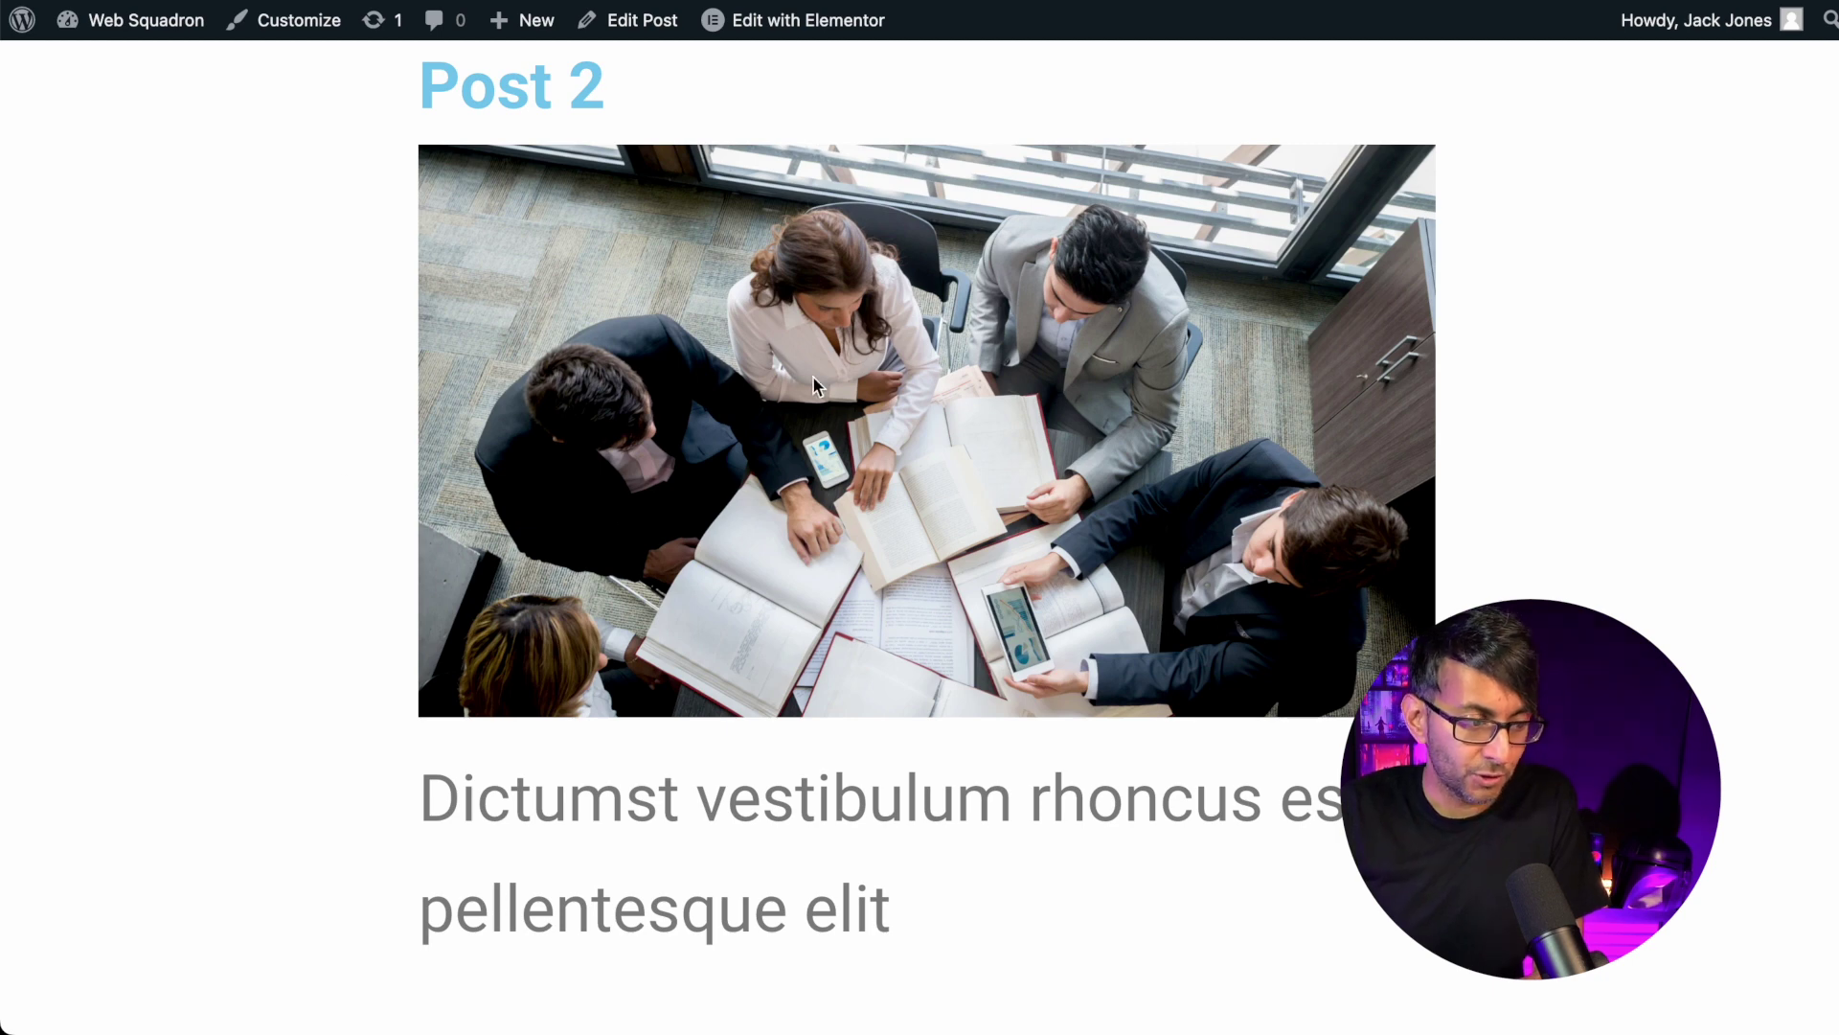
Scroll through the Post 2 page to inspect its white-background layout and excerpt.
scroll(757, 825, down, 1)
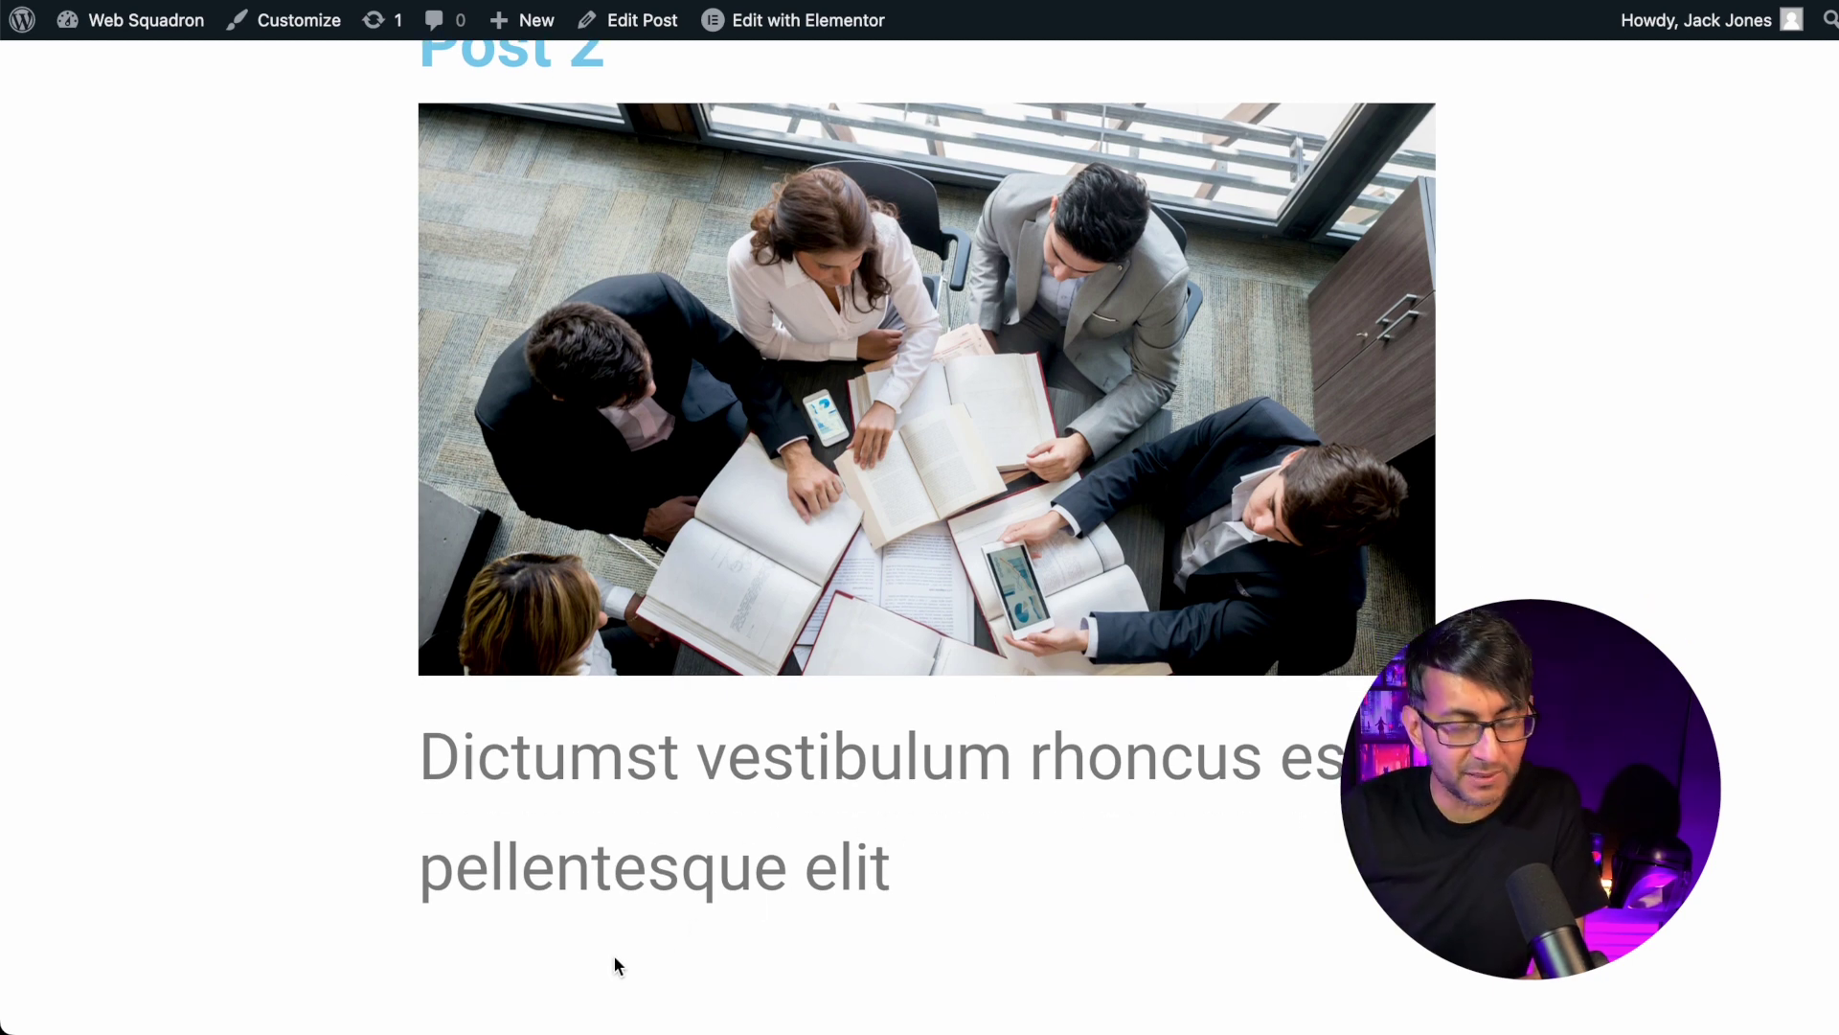
scroll(651, 939, up, 1)
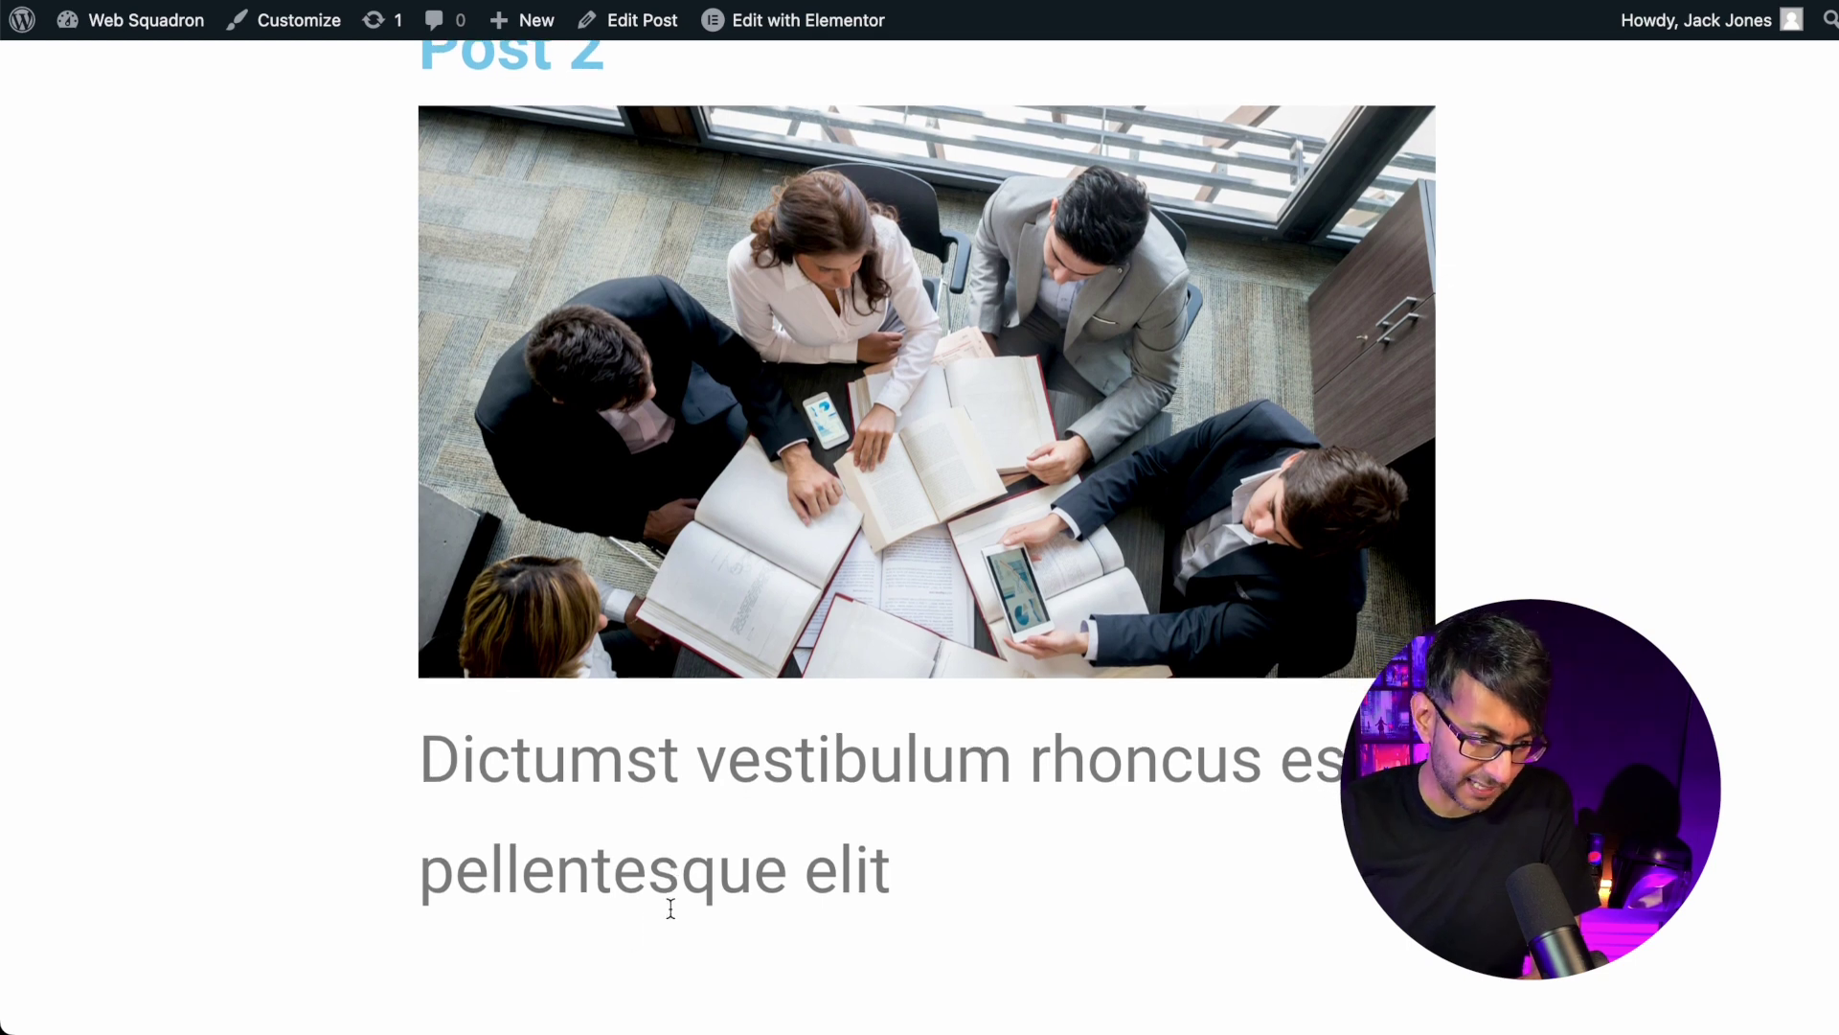
scroll(672, 912, down, 1)
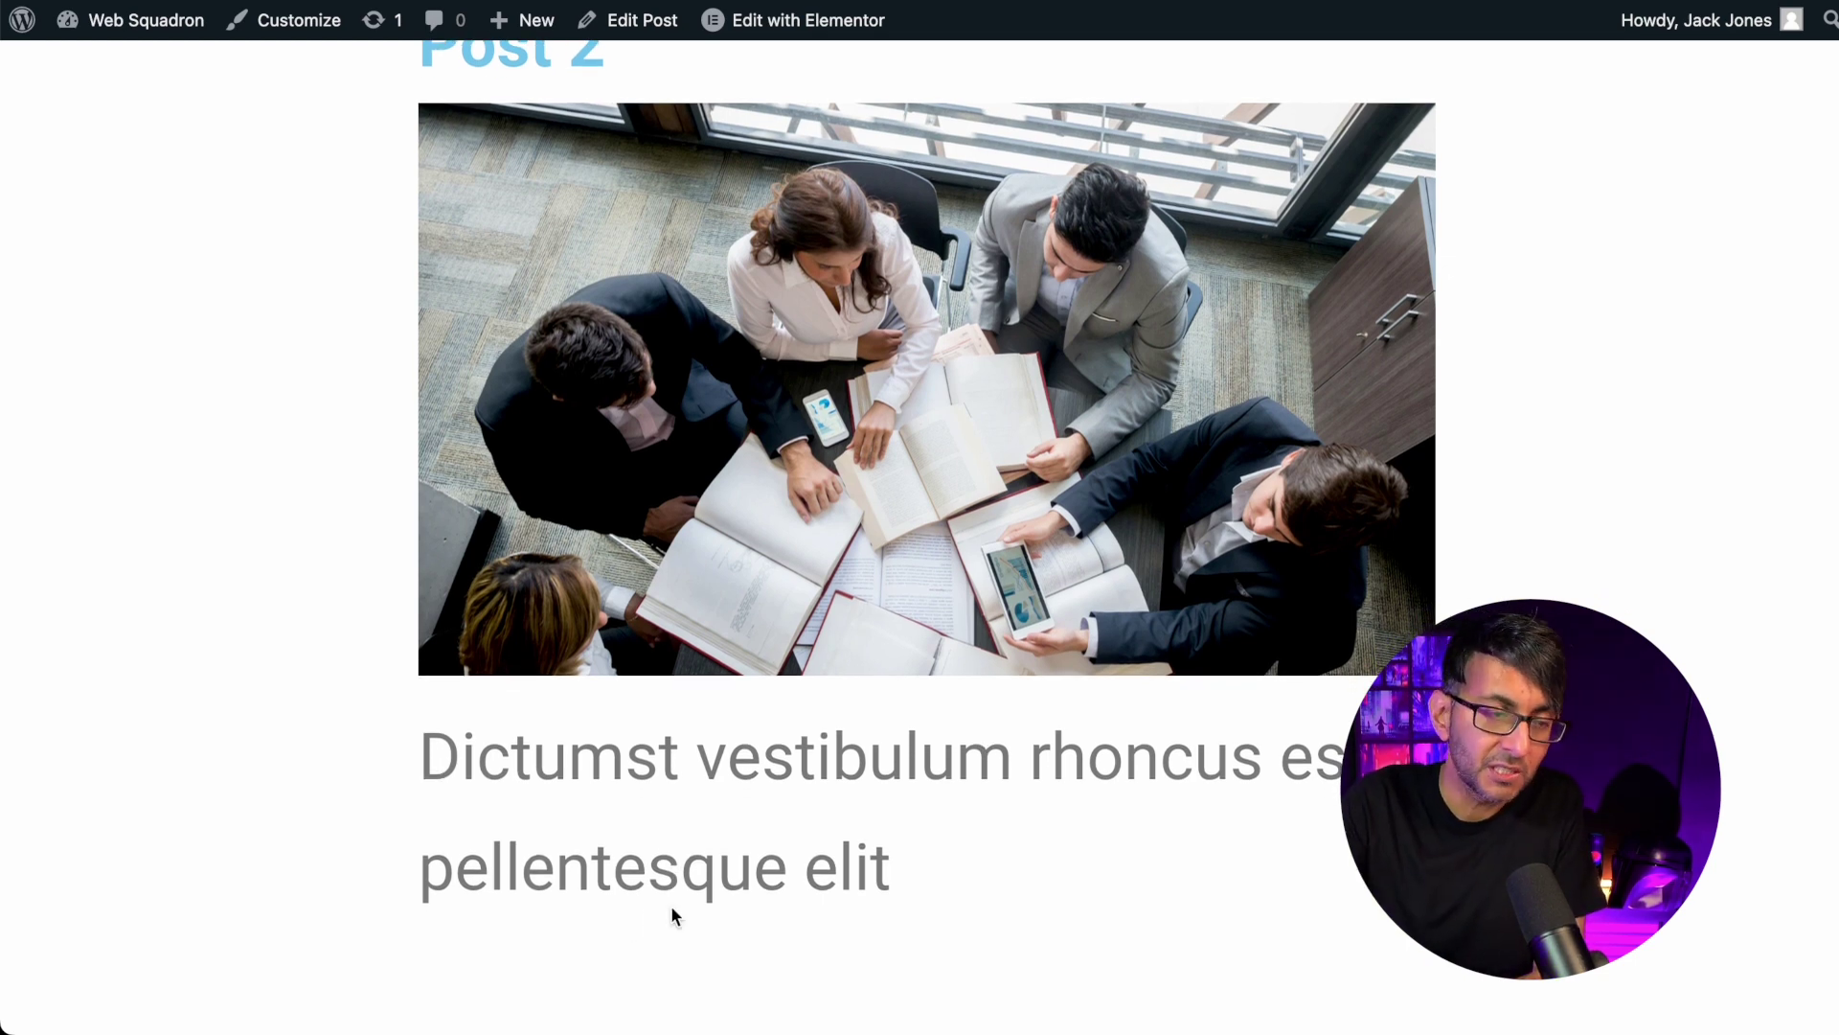